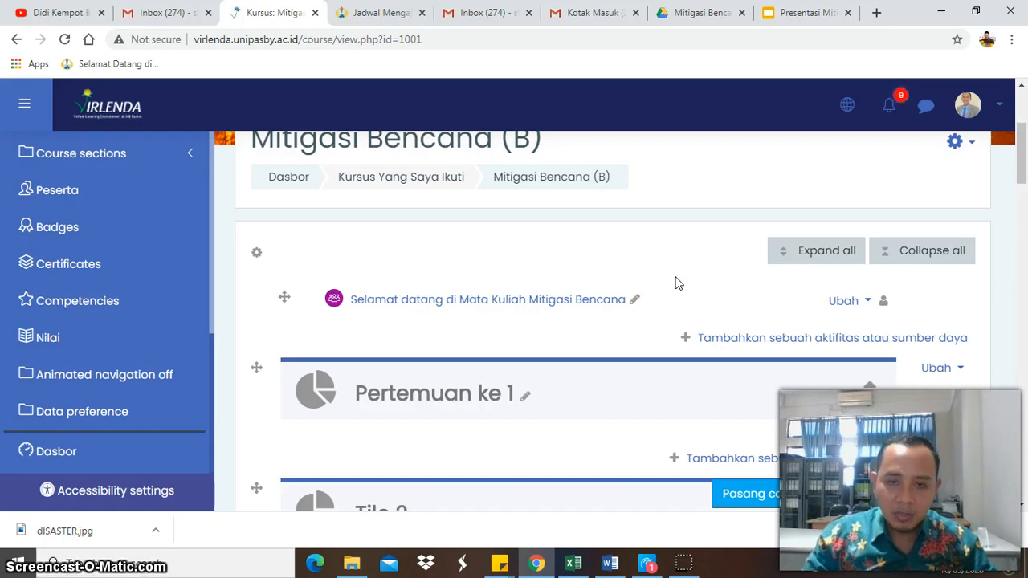
- Rename the course section Tile 16 as "Pertemuan ke 16"
scroll(674, 282, down, 3)
scroll(679, 288, up, 4)
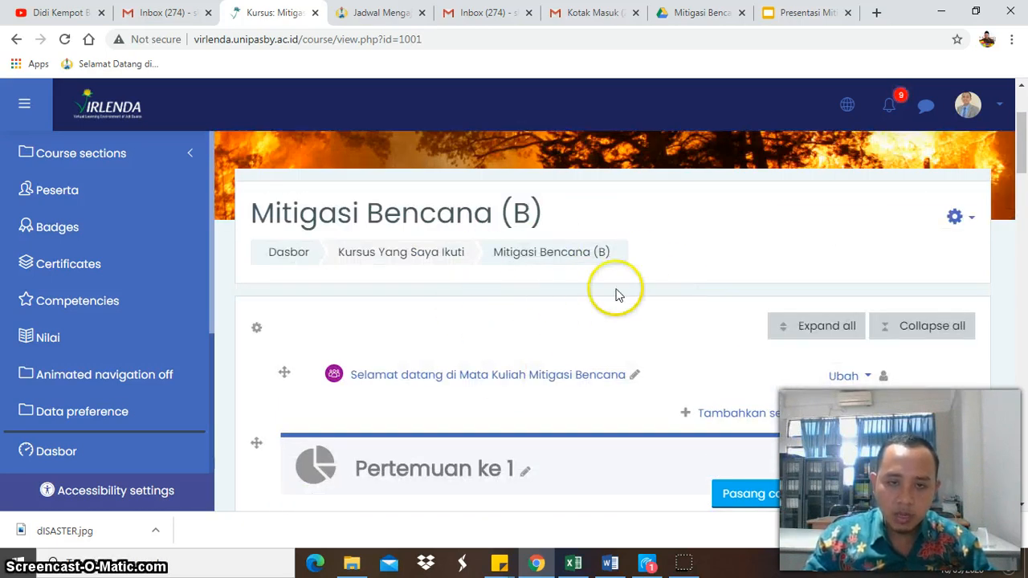
scroll(605, 422, down, 1)
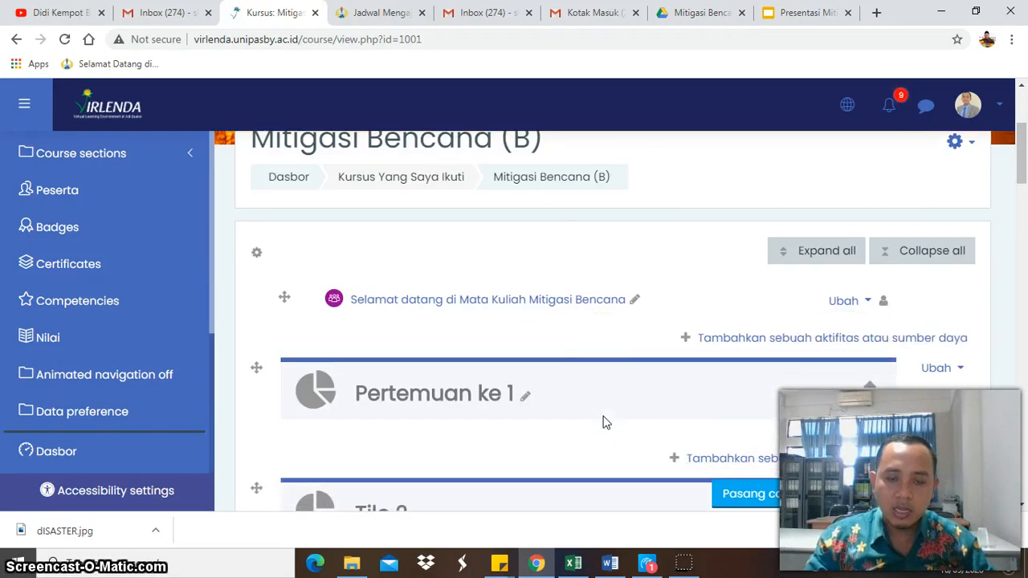
scroll(605, 422, down, 7)
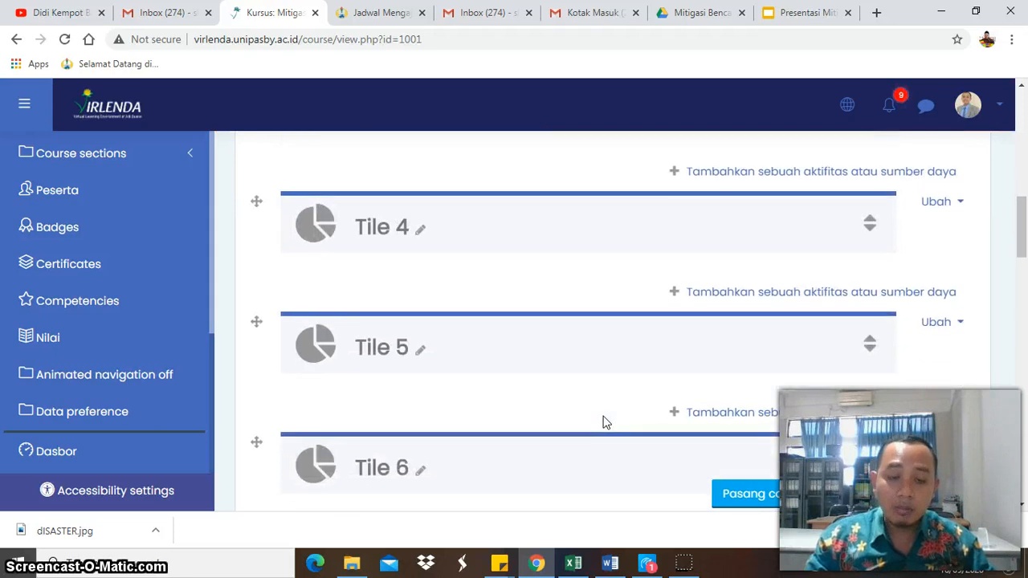
scroll(606, 423, down, 3)
scroll(605, 422, down, 10)
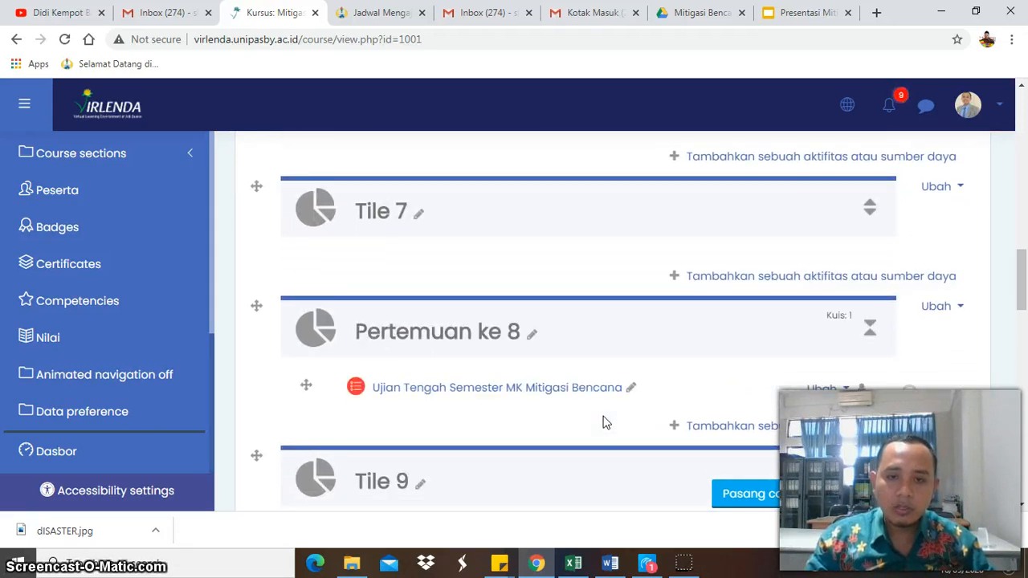
scroll(605, 423, down, 6)
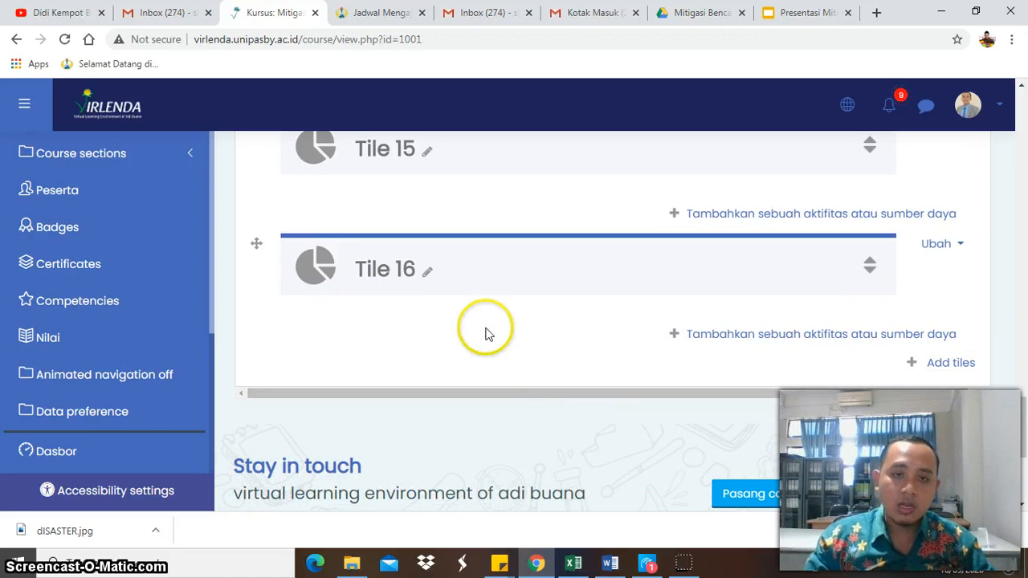
click(428, 274)
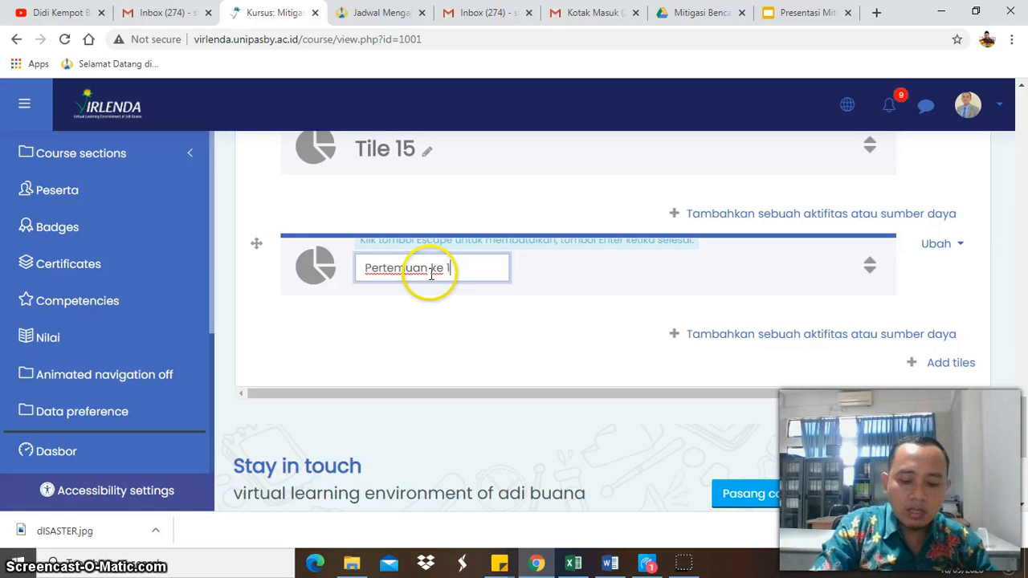
key(Return)
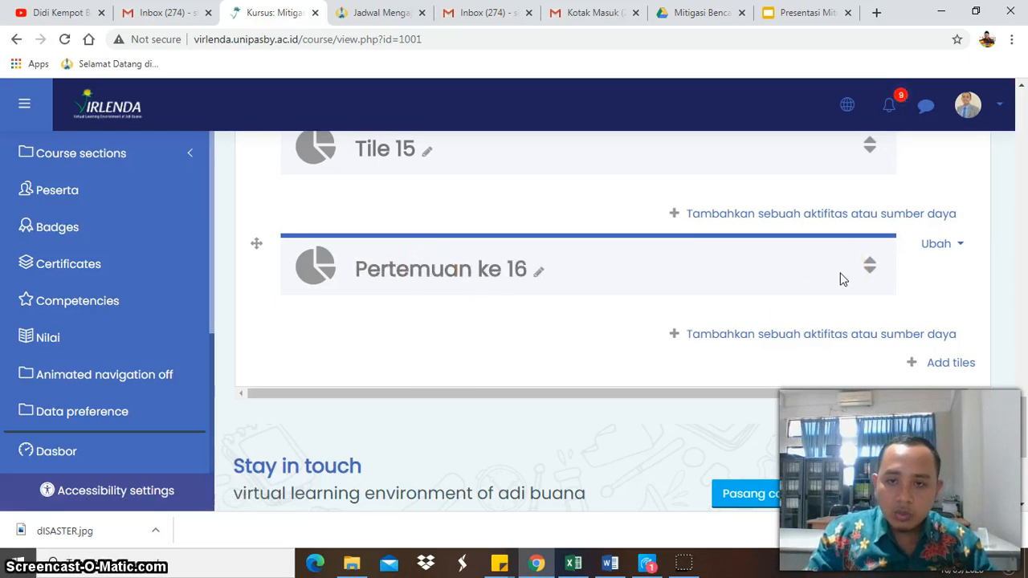
- Add a new Kuis activity to the Pertemuan ke 16 section
click(793, 335)
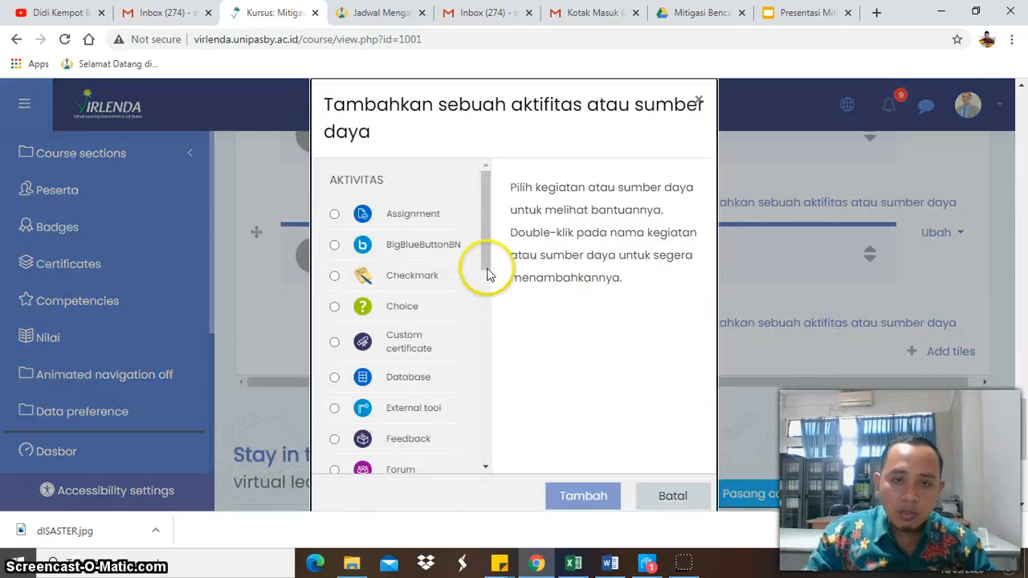
drag(488, 274, 486, 348)
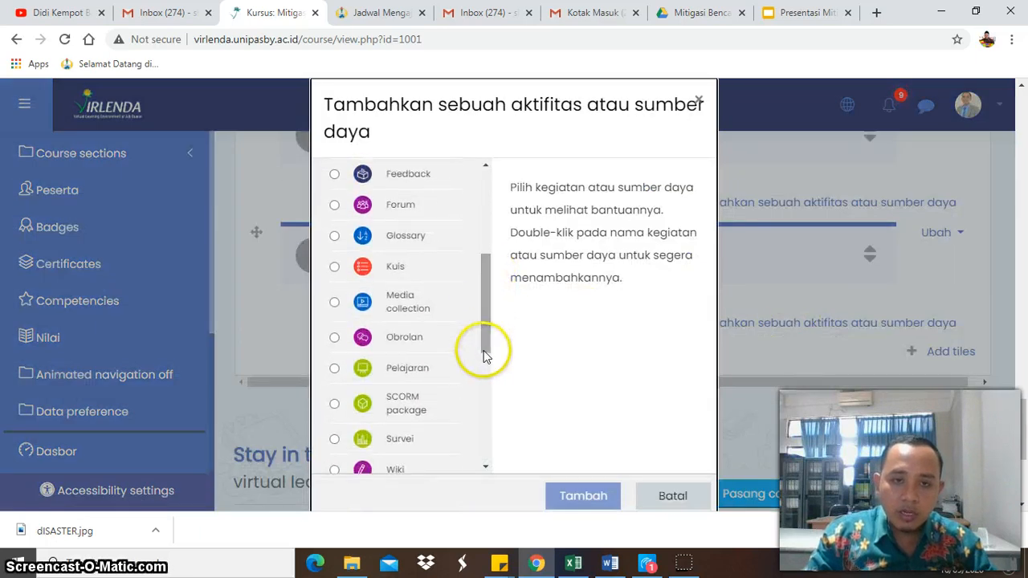
click(396, 268)
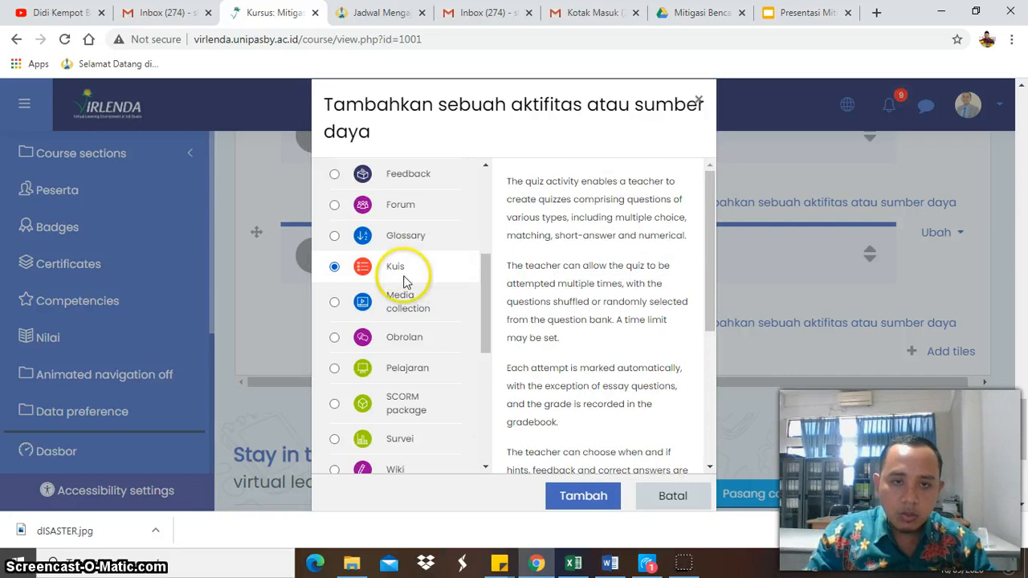
click(572, 497)
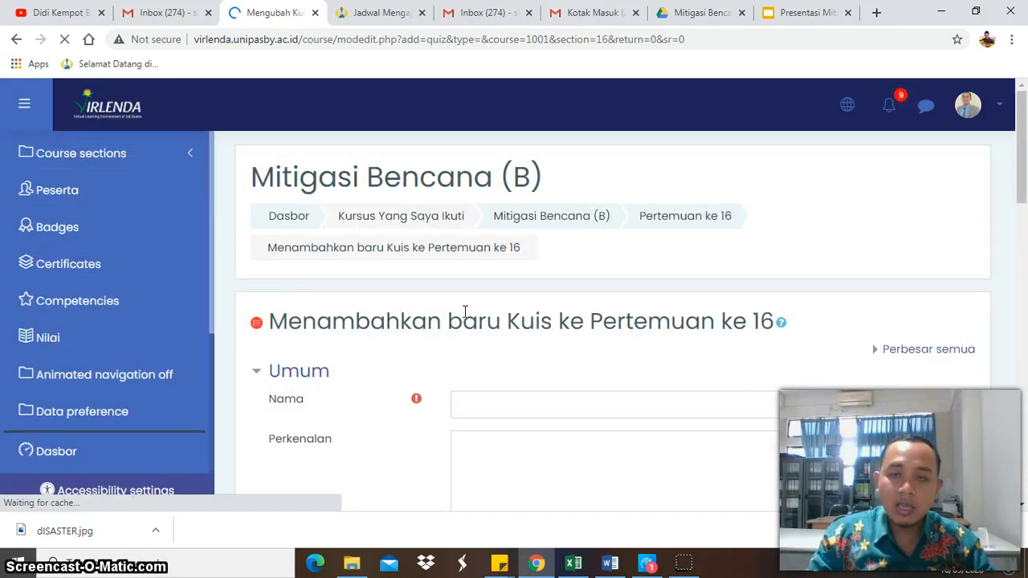
- Name the new quiz "Soal UAS"
scroll(522, 321, down, 2)
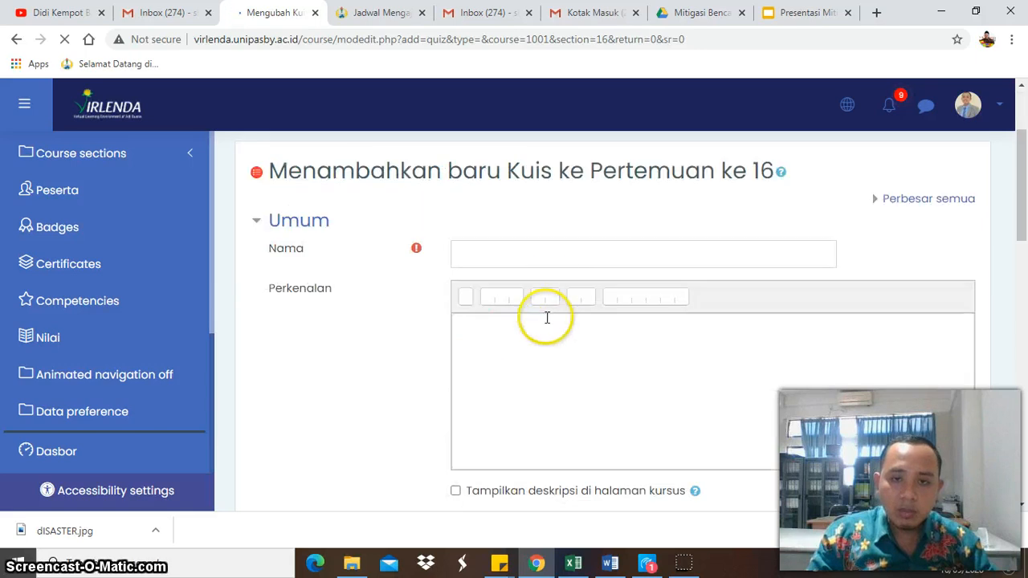
click(564, 255)
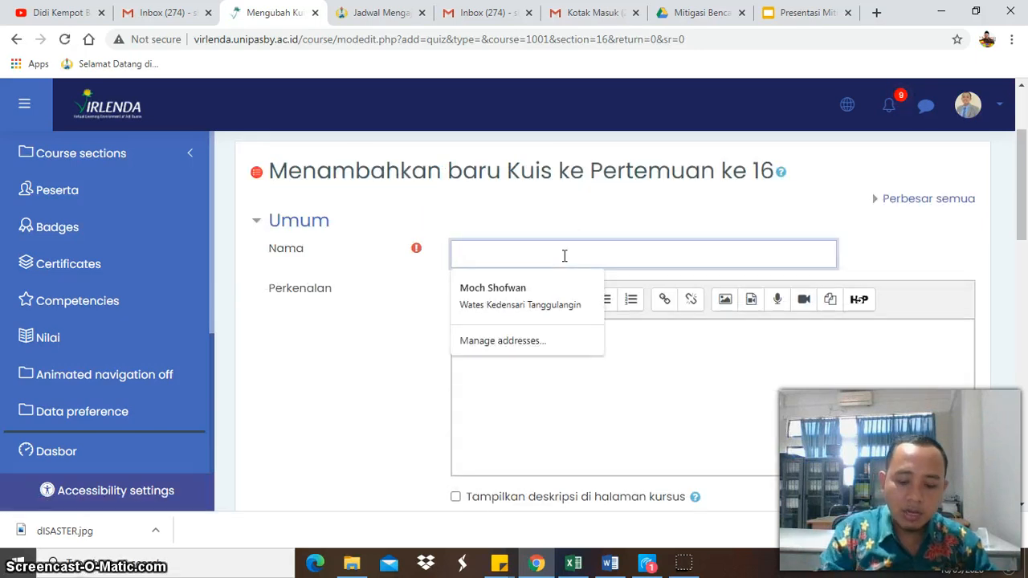
text(Soa;)
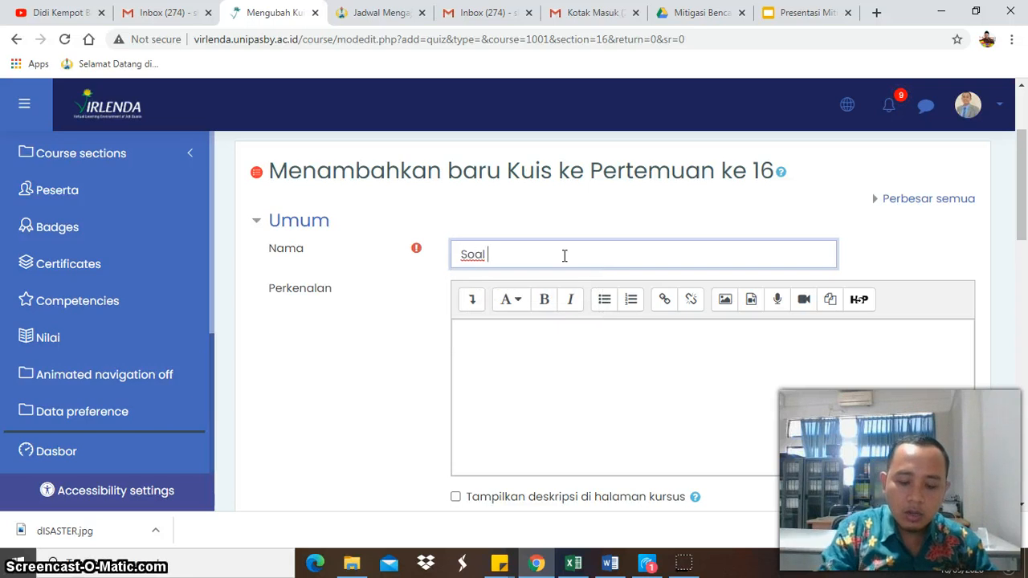
- Write the quiz introduction "Silahkan mahasiswa mengikuti ujian sesuai jadwal"
click(563, 353)
scroll(562, 354, down, 2)
scroll(563, 353, up, 1)
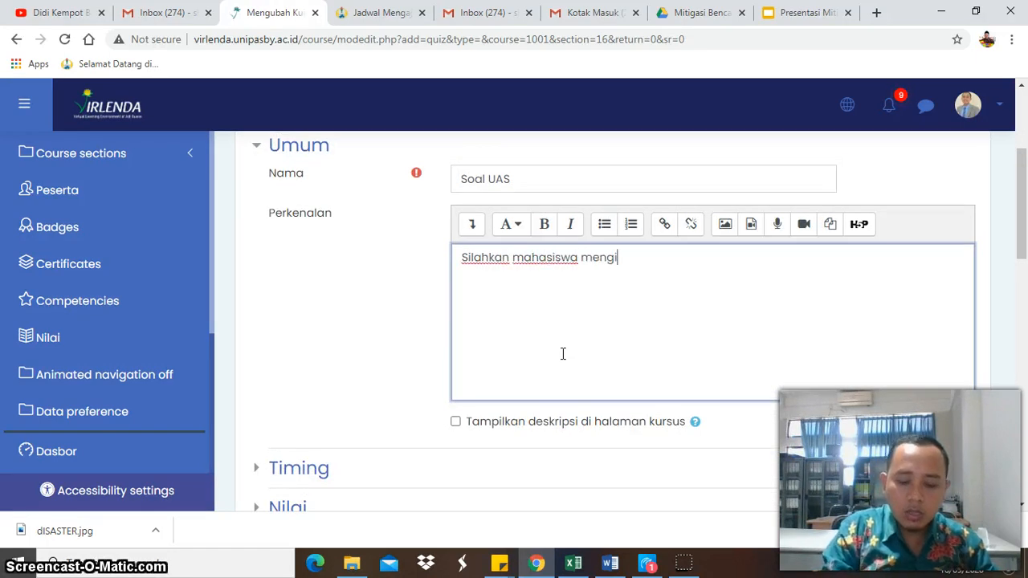
text(Silahkan mahasiswa mengikuti ujian sesuai jadwal)
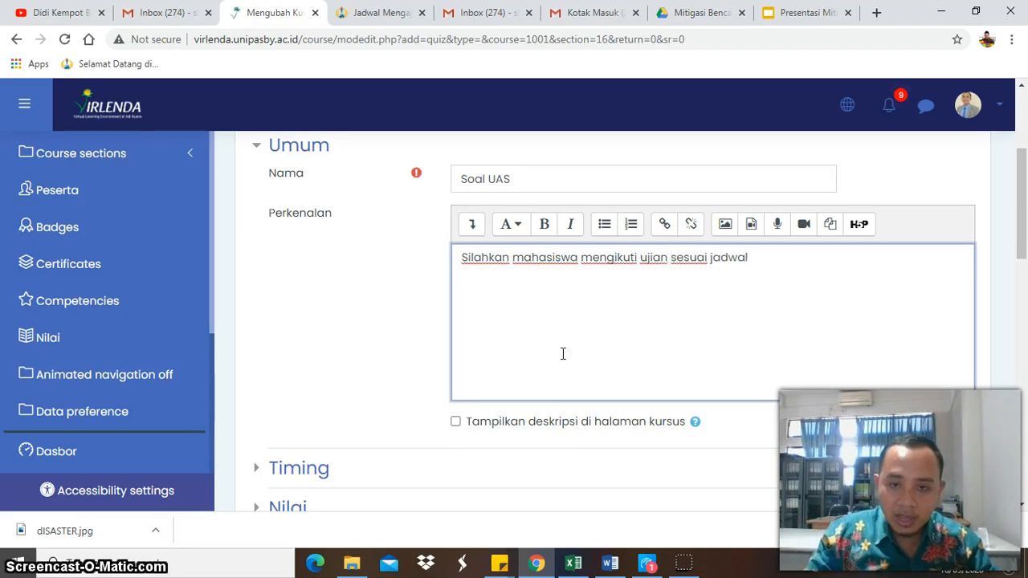
- Expand the Timing settings and enable both the quiz start (Kuis dimulai) and quiz end (Kuis diakhiri) times
scroll(563, 357, down, 1)
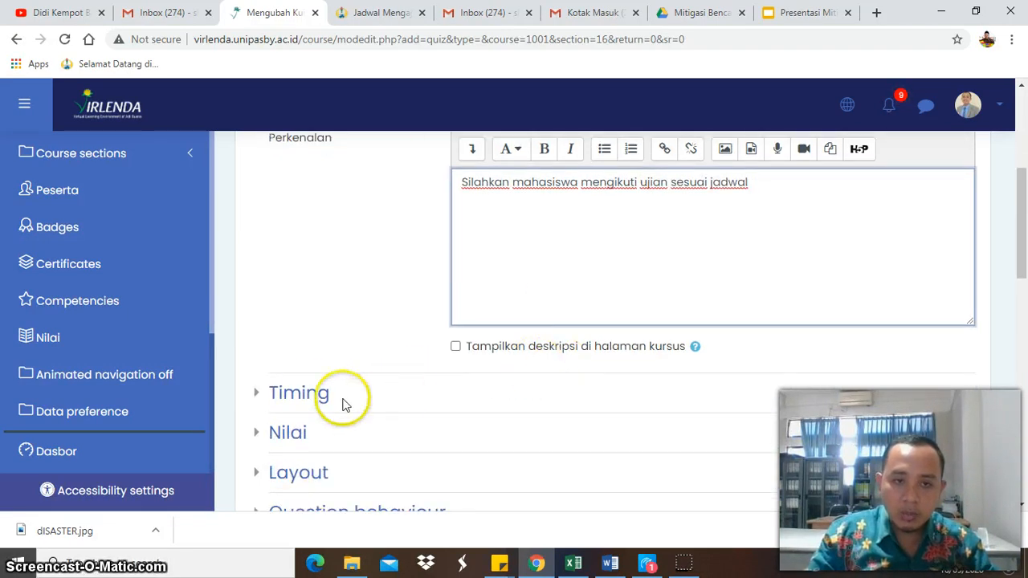
click(376, 393)
scroll(514, 424, down, 2)
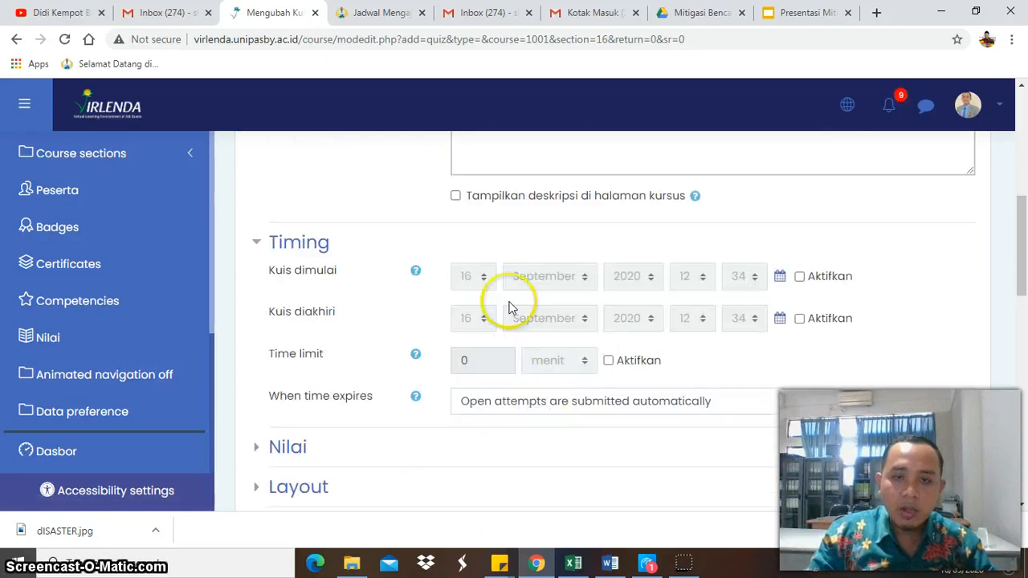
click(806, 274)
click(816, 319)
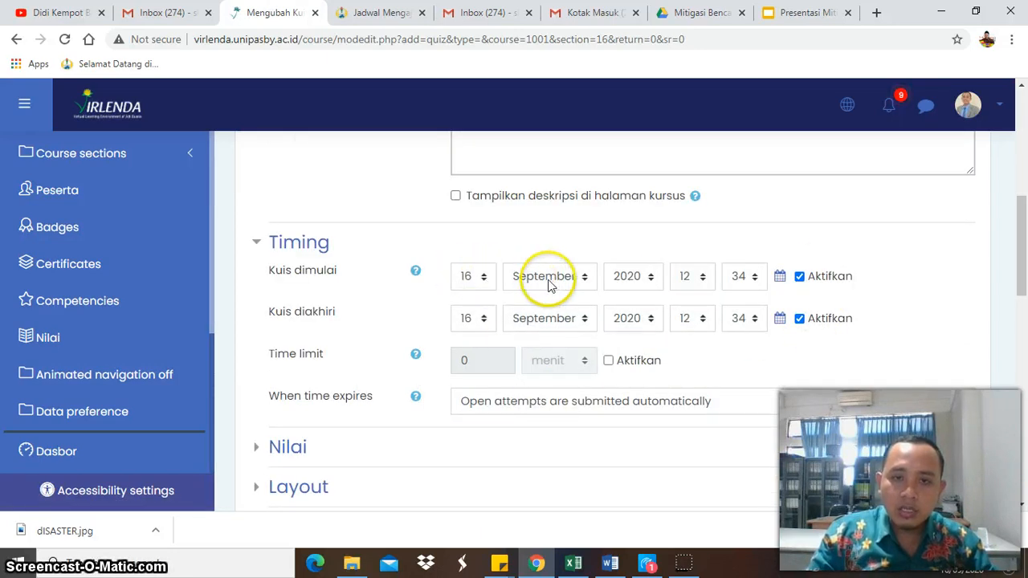
- Set the quiz start date to 11 January 2021
click(513, 283)
click(488, 285)
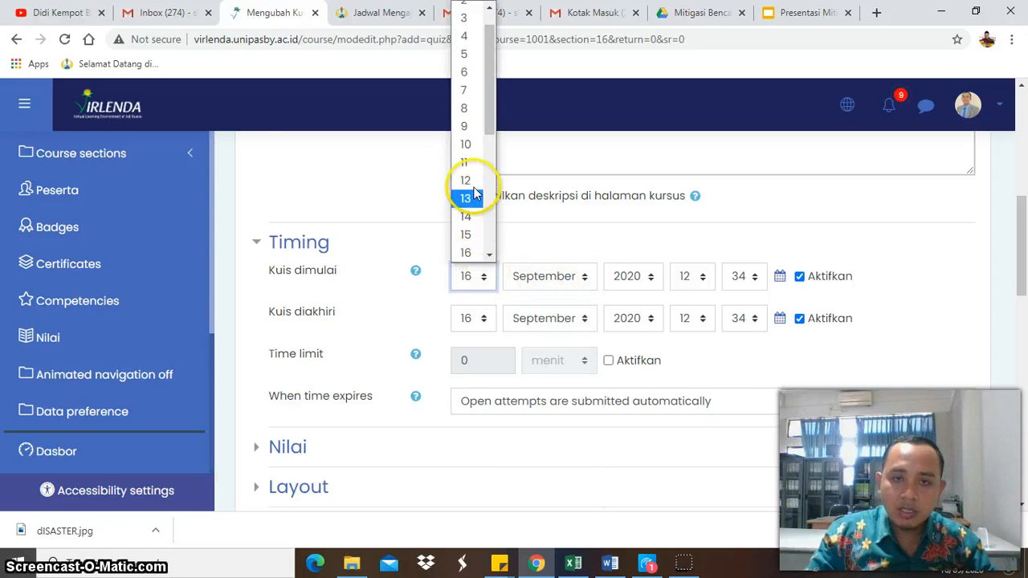
click(466, 161)
click(554, 273)
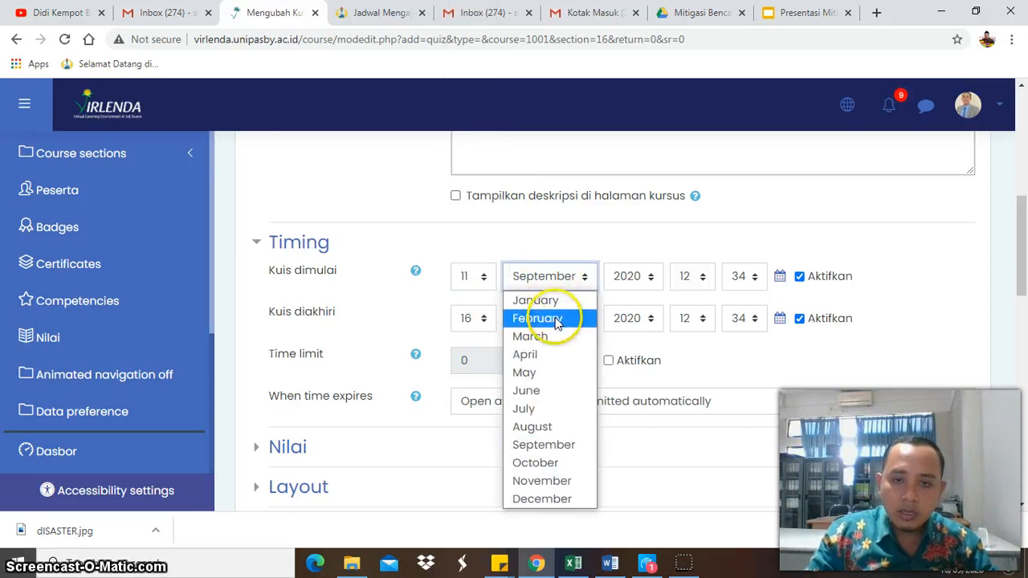
click(559, 308)
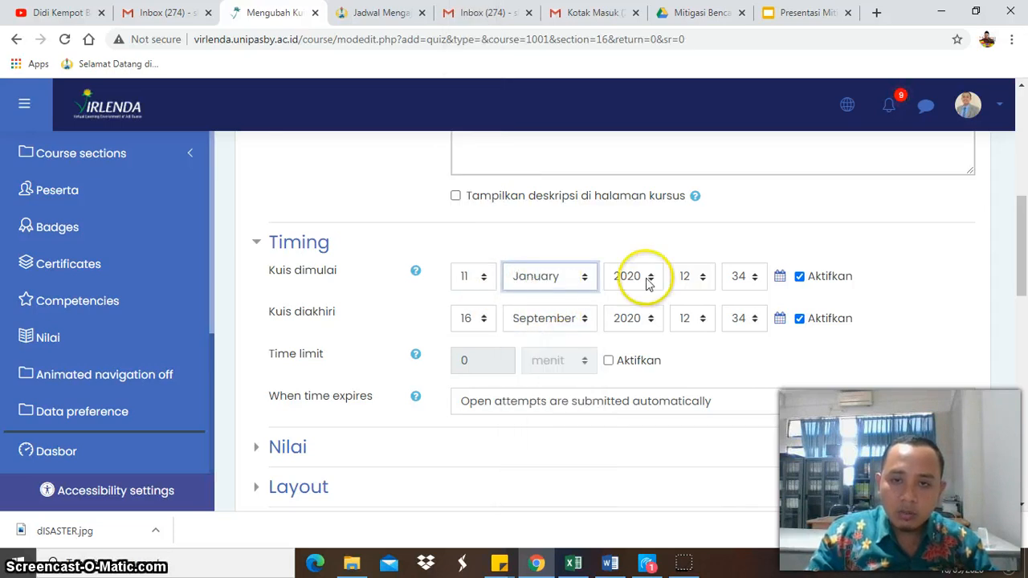
click(643, 281)
scroll(631, 241, down, 3)
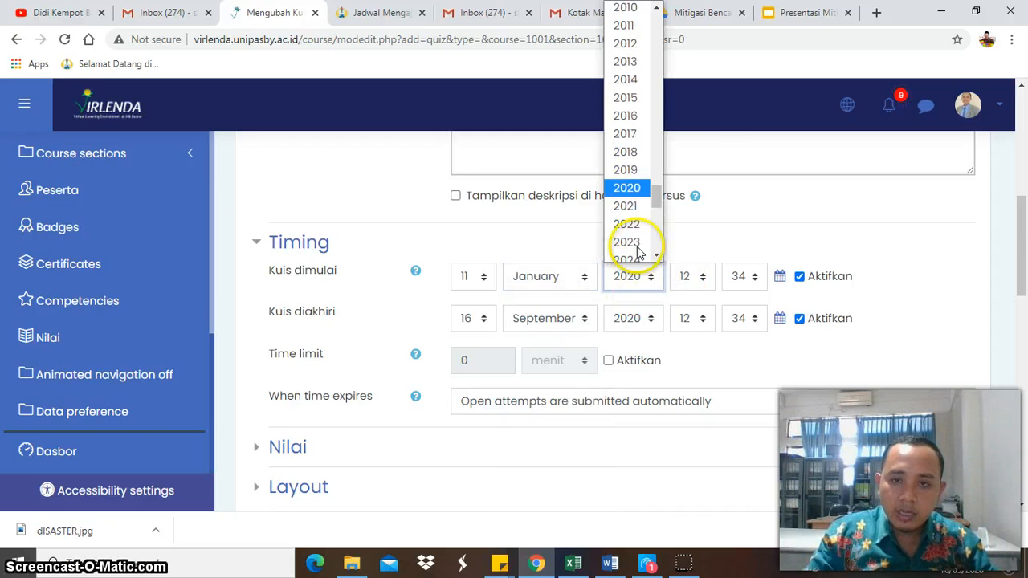
click(631, 124)
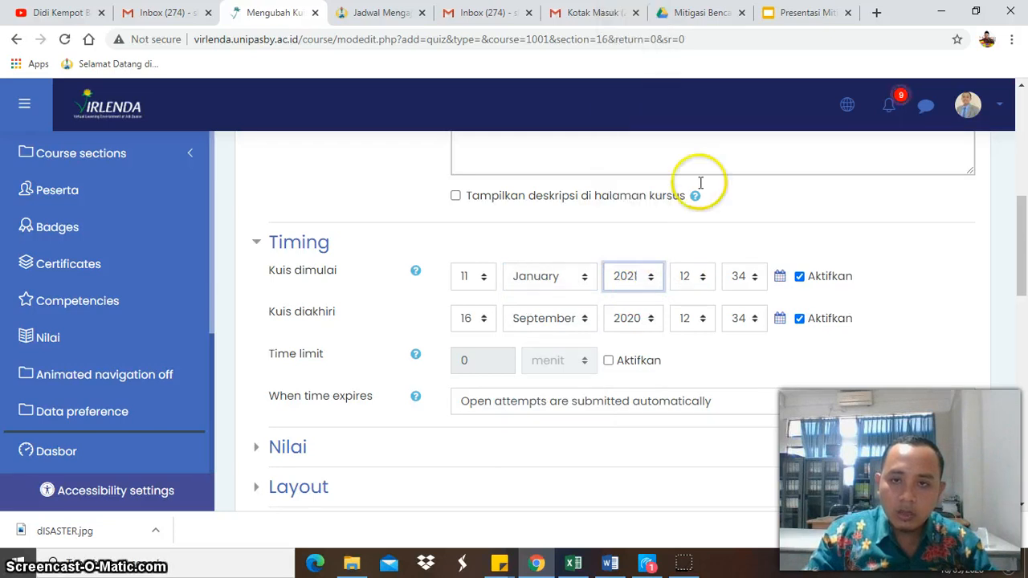
- Set the quiz start time to 08:00
click(695, 276)
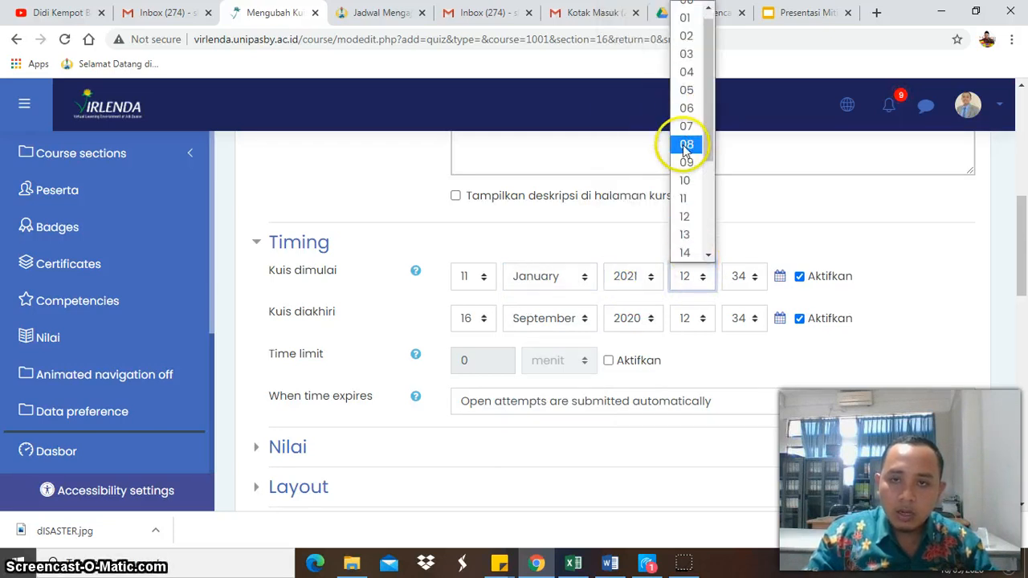
click(686, 145)
click(739, 276)
scroll(750, 137, up, 5)
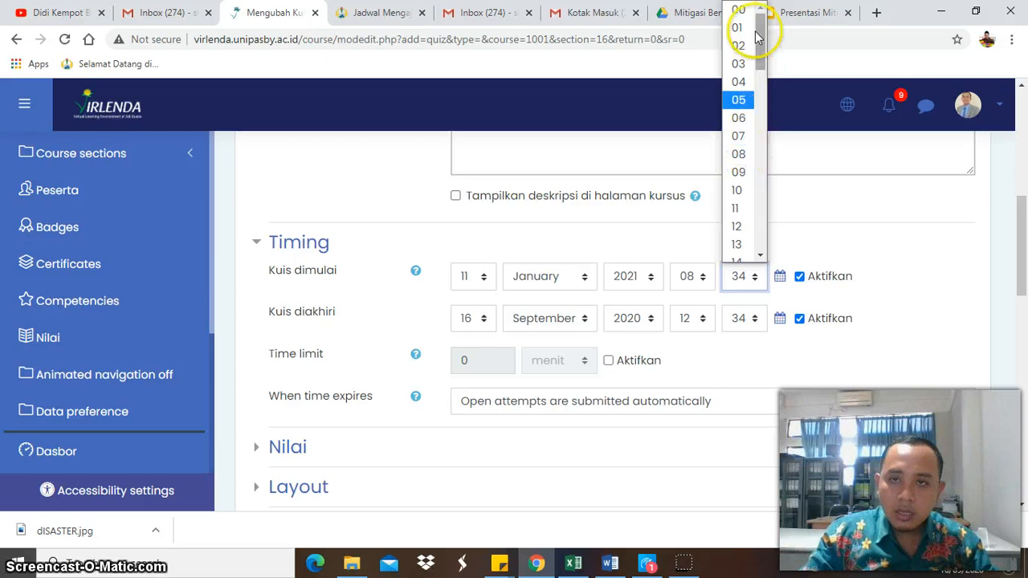
click(739, 10)
- Set the quiz end date to 11 January 2021
click(480, 316)
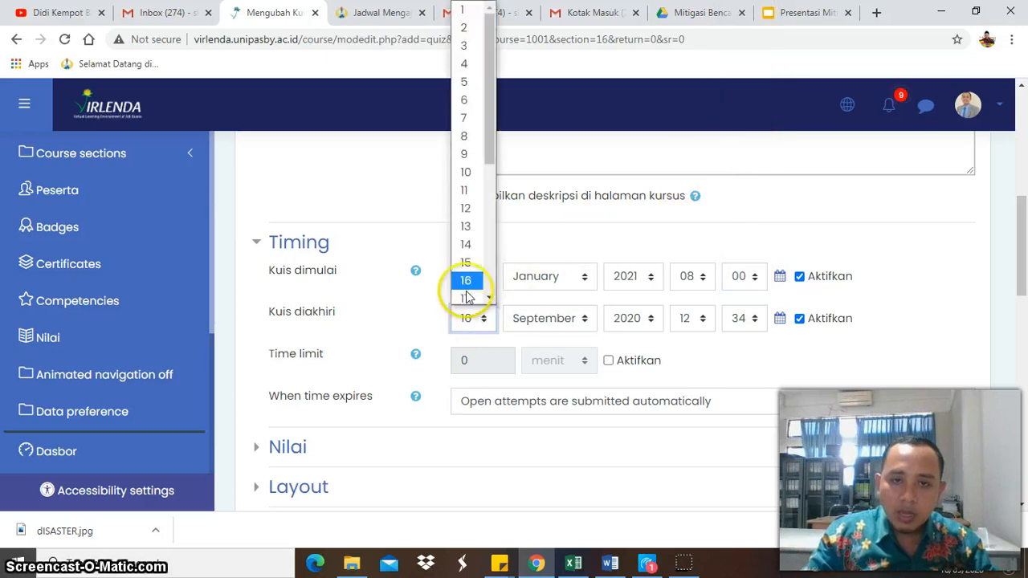
click(469, 187)
click(570, 319)
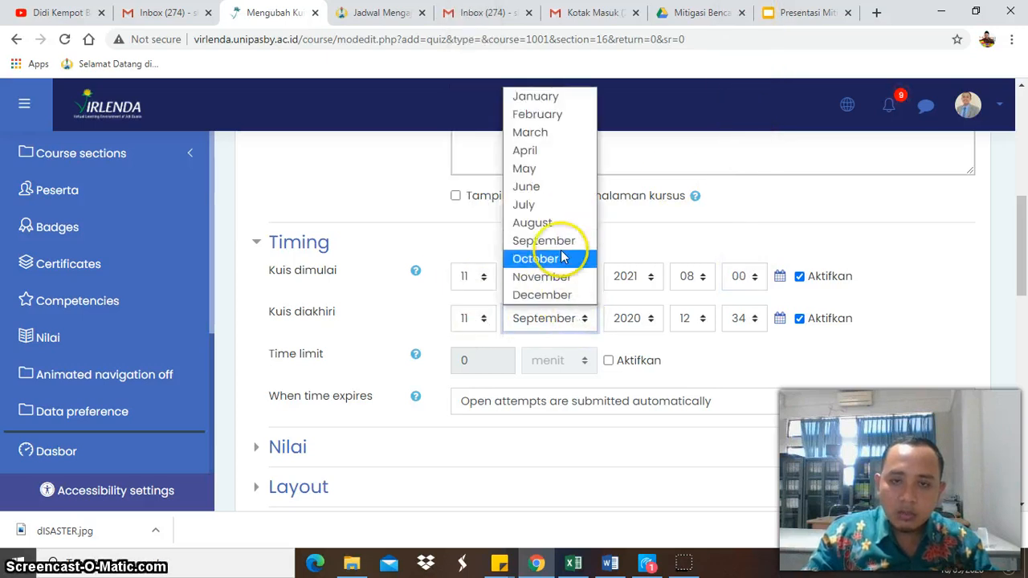
click(549, 95)
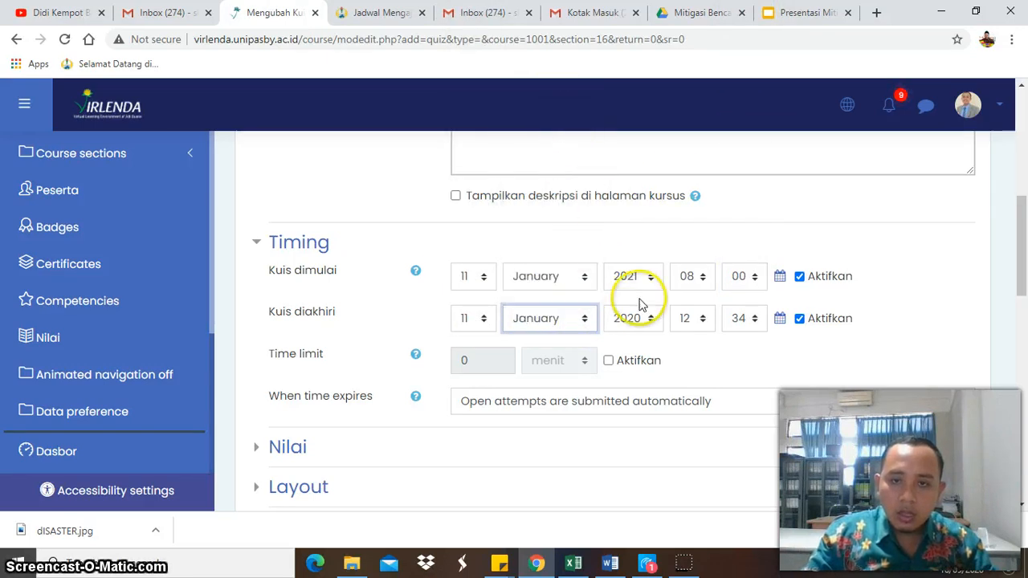
click(637, 317)
scroll(634, 201, down, 2)
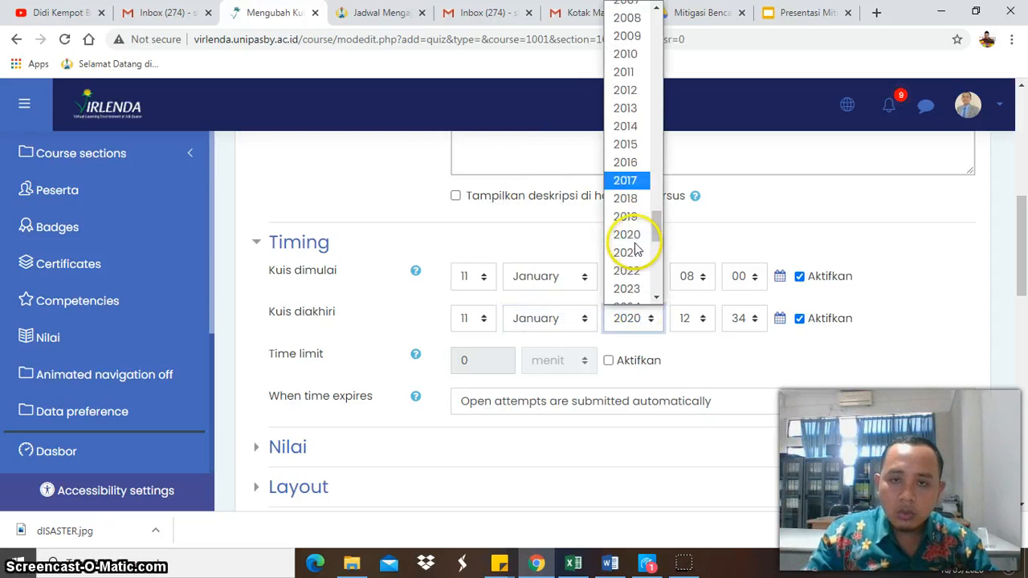
click(634, 163)
click(688, 318)
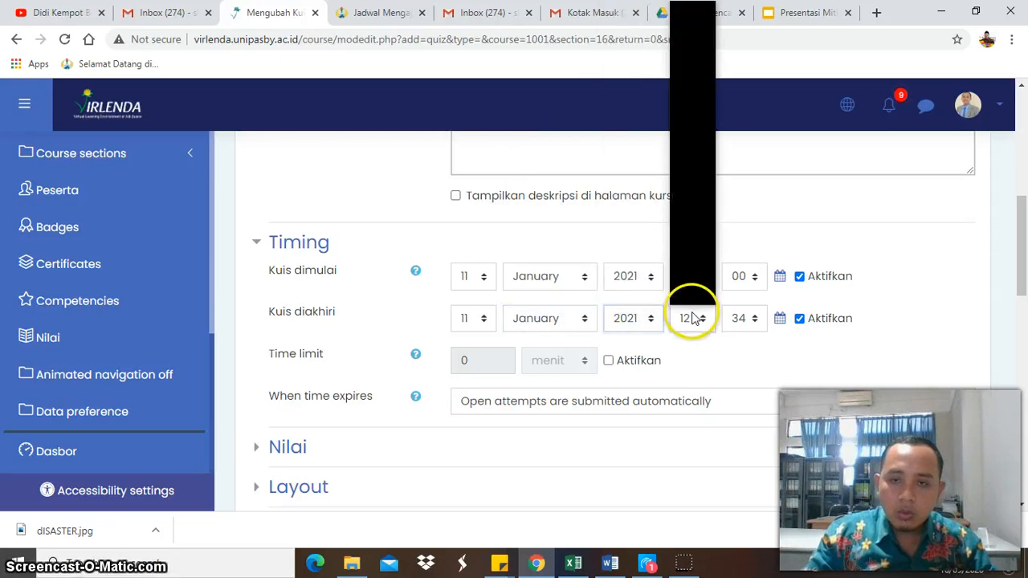
click(687, 151)
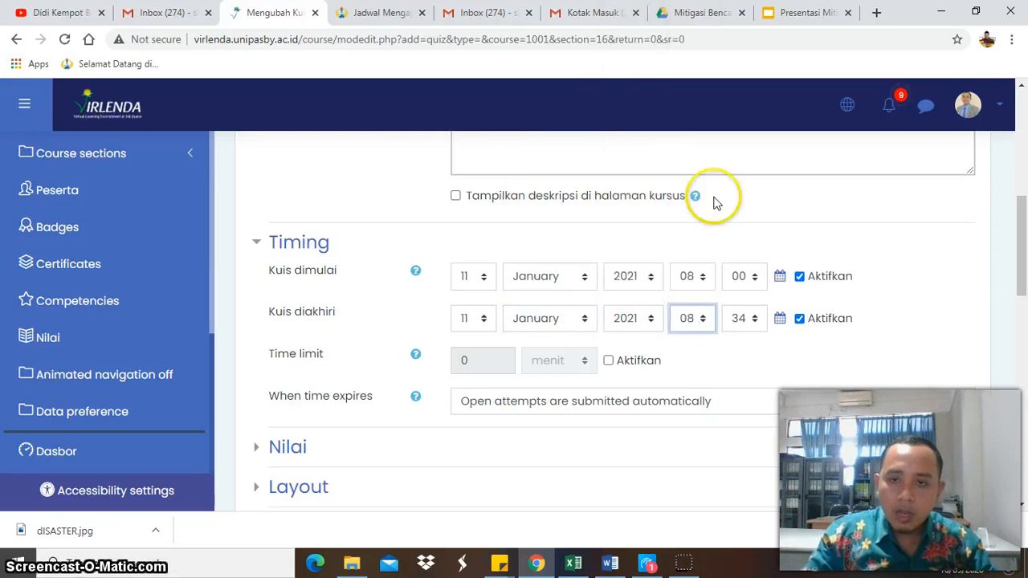
click(744, 318)
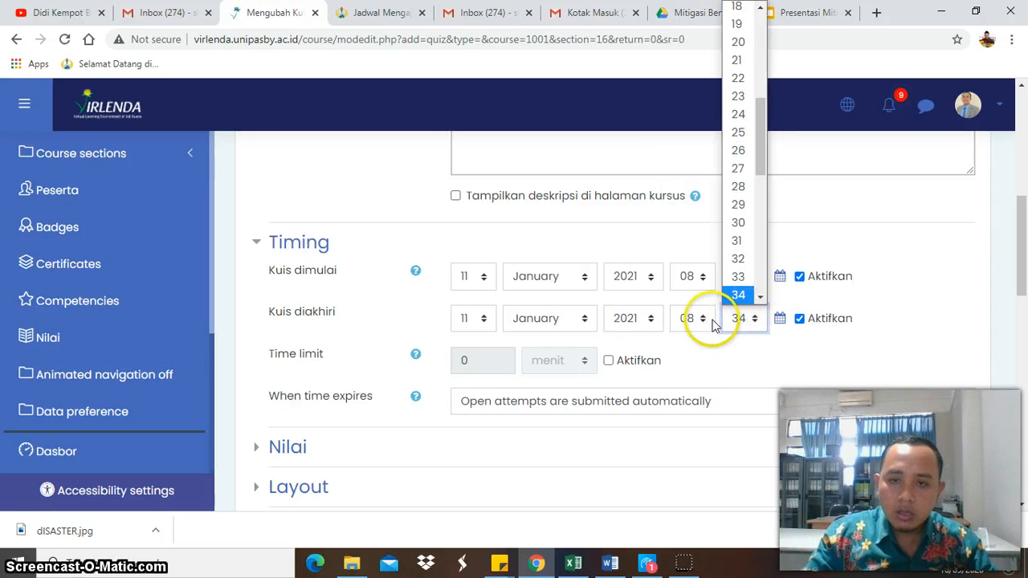
click(688, 321)
- Set the hour of the quiz end time to 20
click(688, 321)
scroll(688, 273, down, 3)
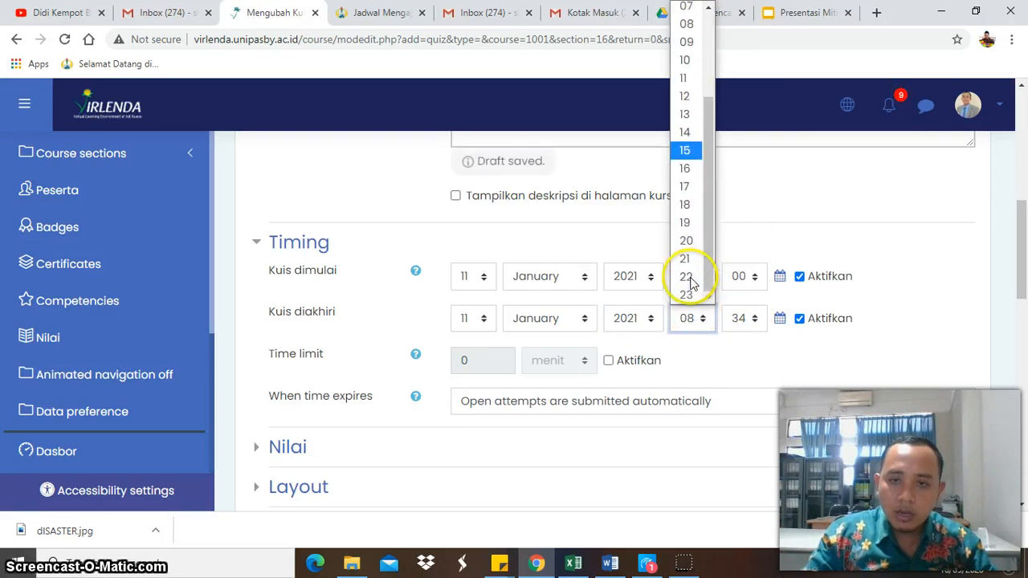
click(686, 241)
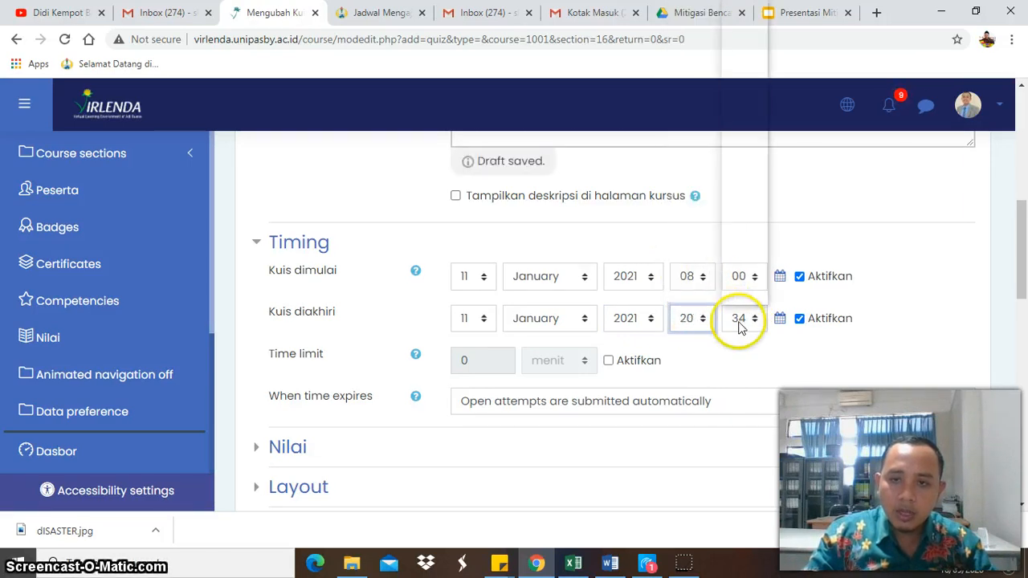
- Set the minutes of the quiz end time to 00
click(739, 319)
scroll(743, 205, up, 4)
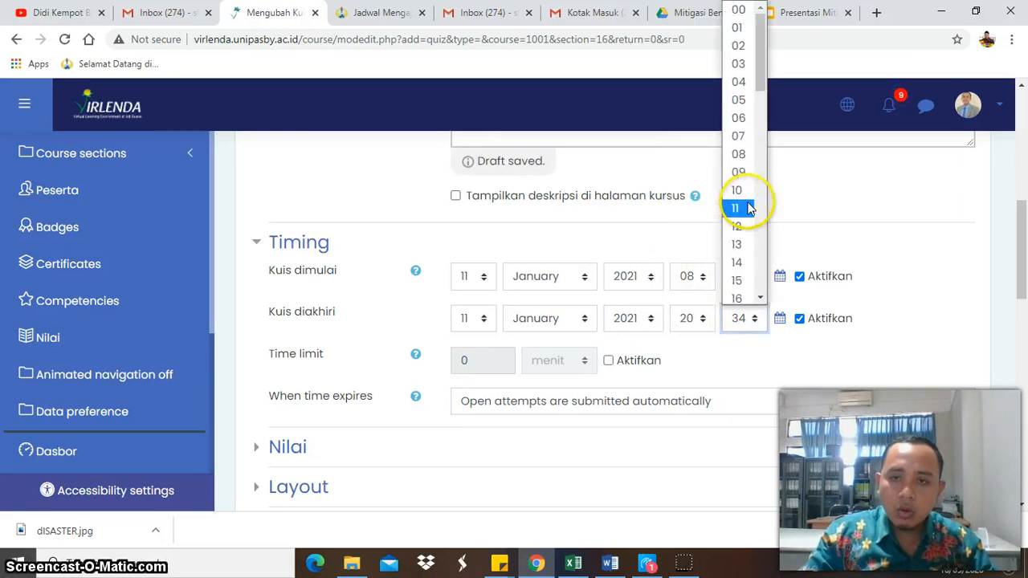
click(739, 10)
- Set the quiz's passing grade (Nilai untuk lulus) to 7
scroll(814, 374, down, 1)
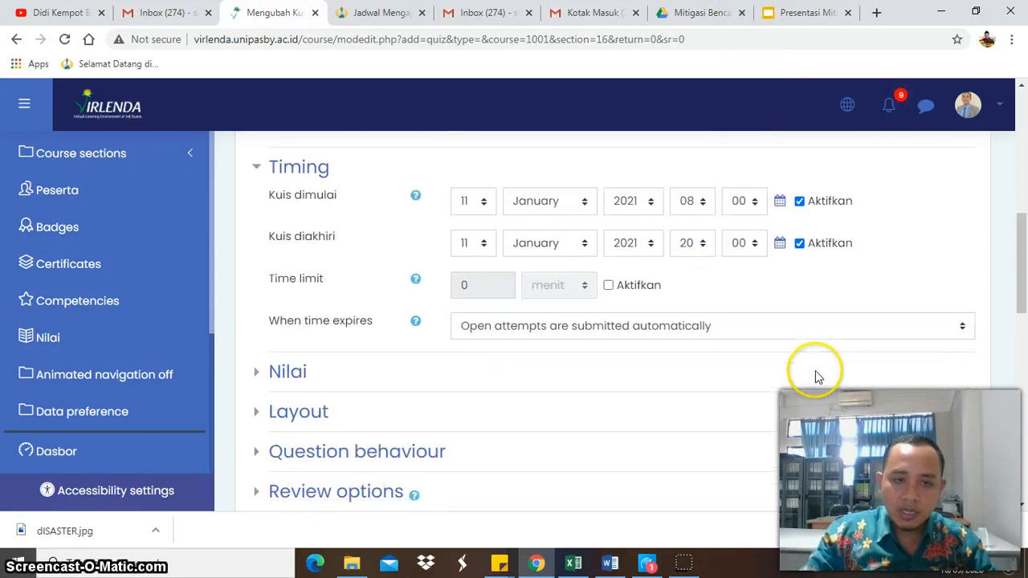
click(288, 371)
click(497, 443)
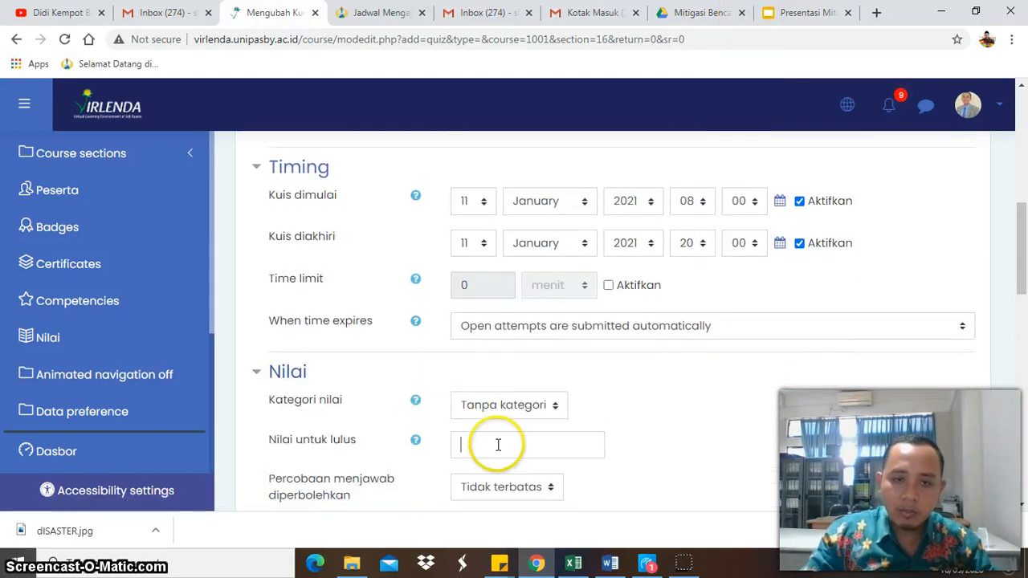
text(7)
- Save the quiz settings with the remaining options left as they are and display the quiz
scroll(503, 448, down, 2)
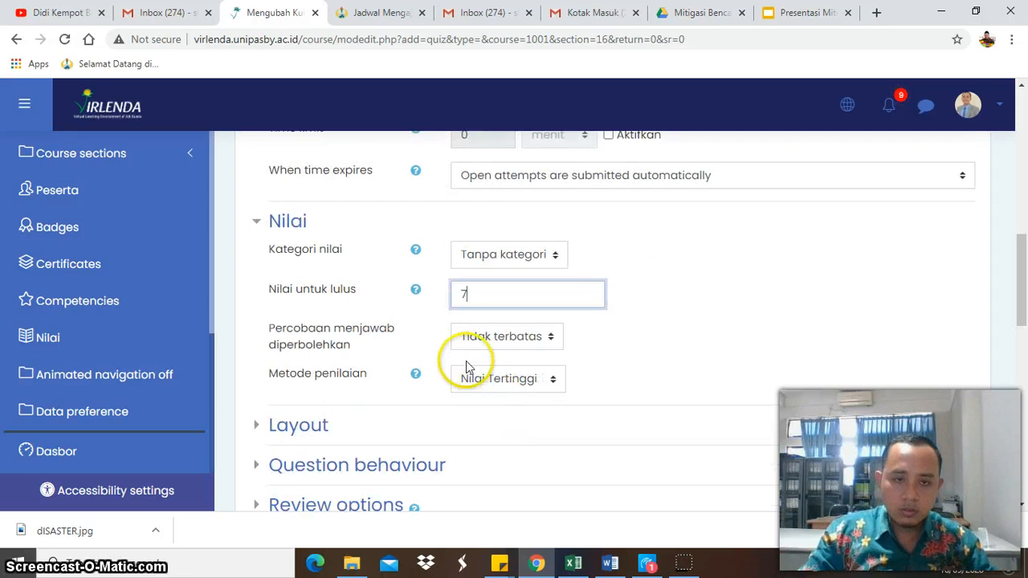
scroll(450, 369, down, 1)
scroll(433, 413, down, 1)
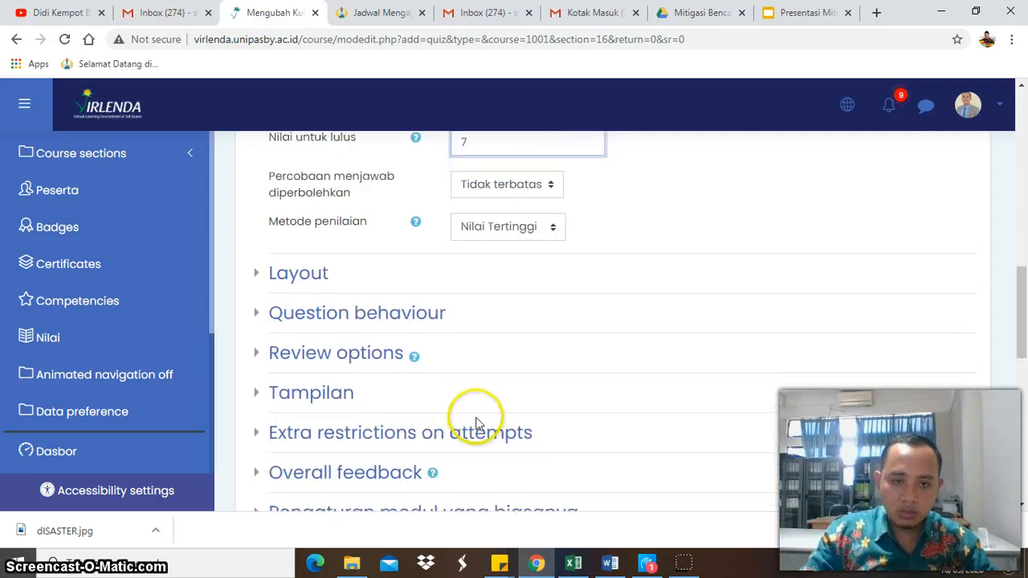
scroll(452, 409, down, 3)
scroll(521, 432, down, 1)
click(711, 417)
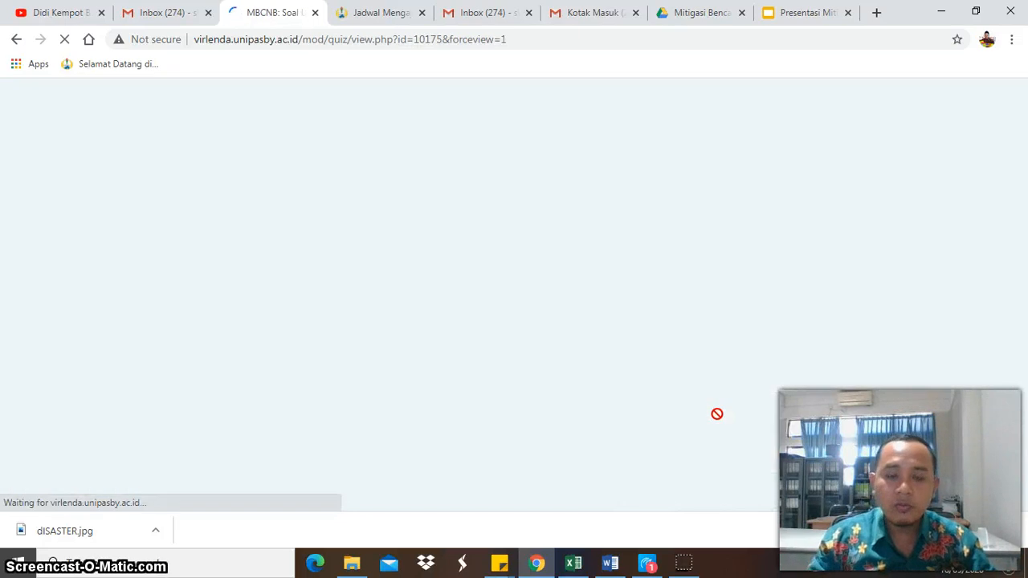
- Open the Soal UAS quiz for question editing and add a new question of type Essay
scroll(771, 409, down, 2)
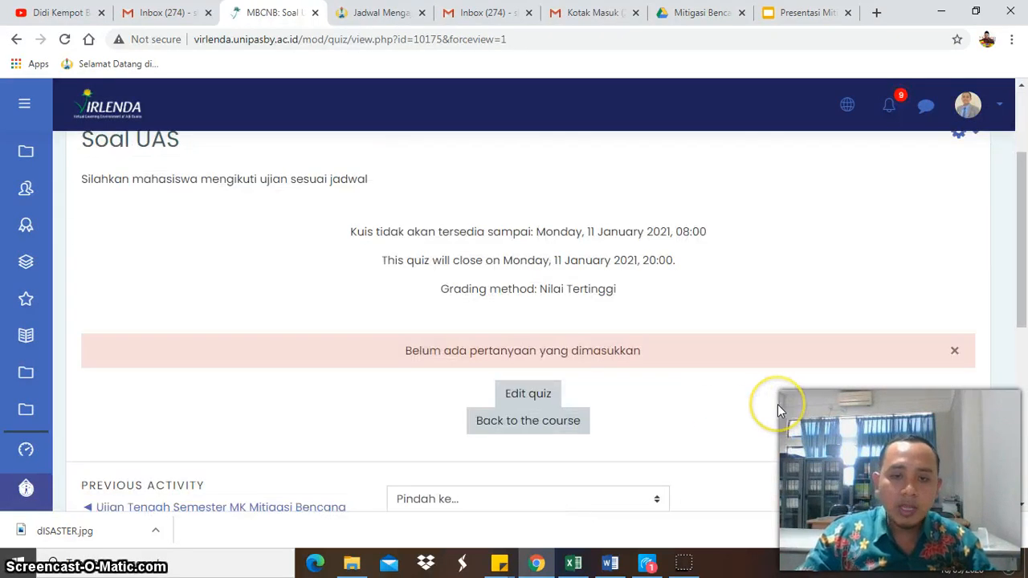
click(526, 395)
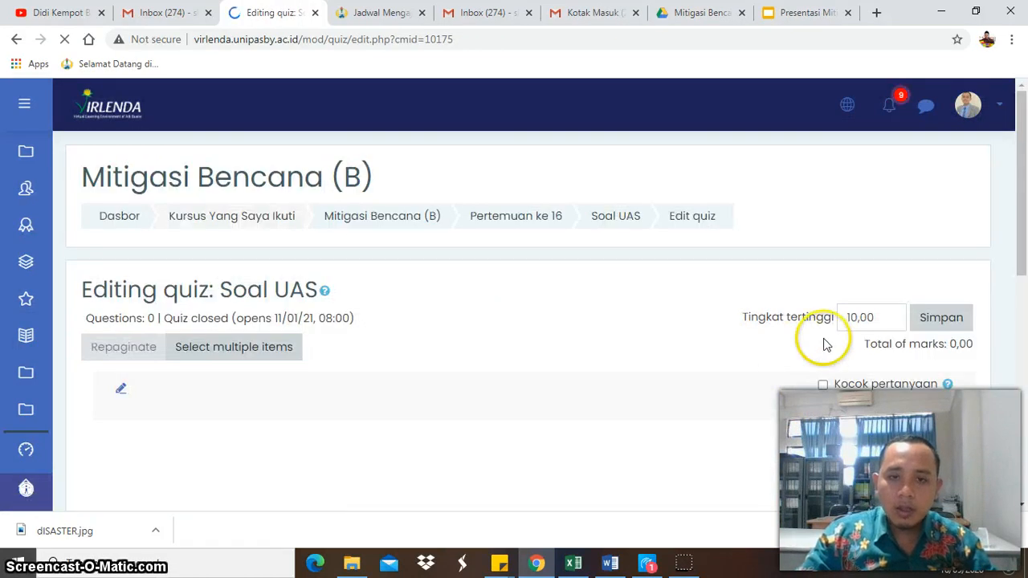
scroll(756, 385, down, 1)
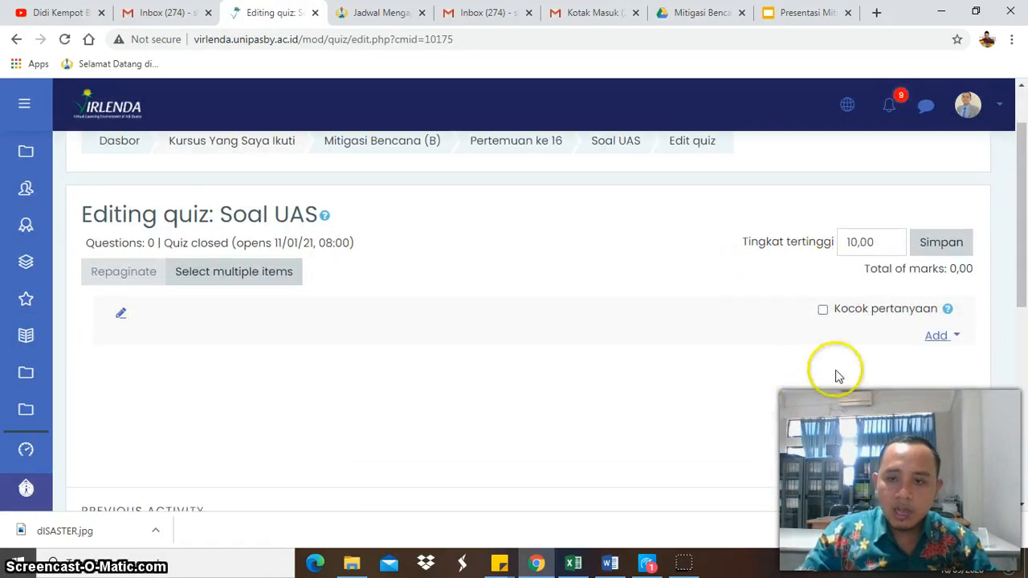
click(937, 338)
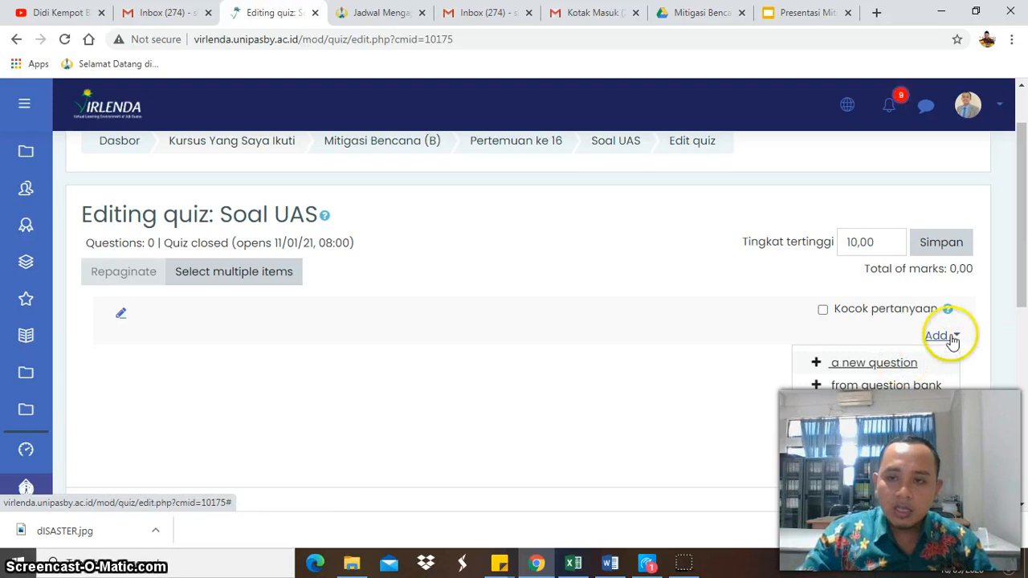
click(888, 361)
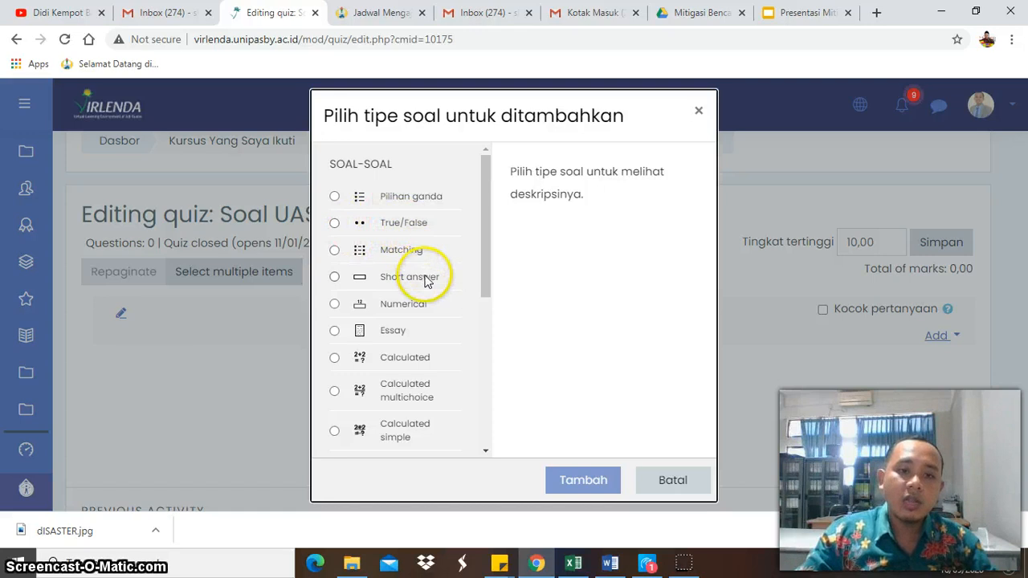
scroll(422, 344, down, 3)
scroll(416, 353, up, 3)
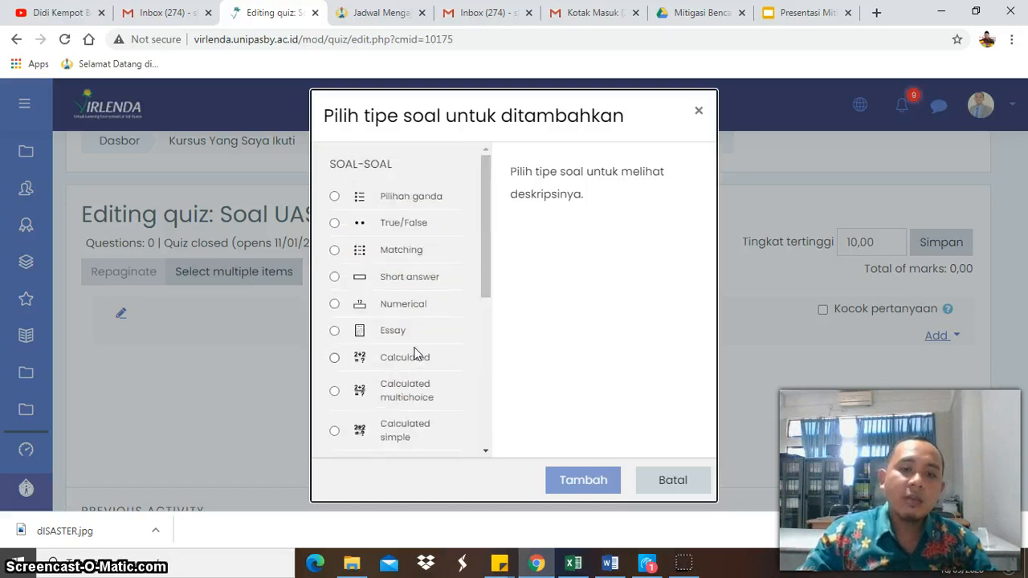
click(396, 332)
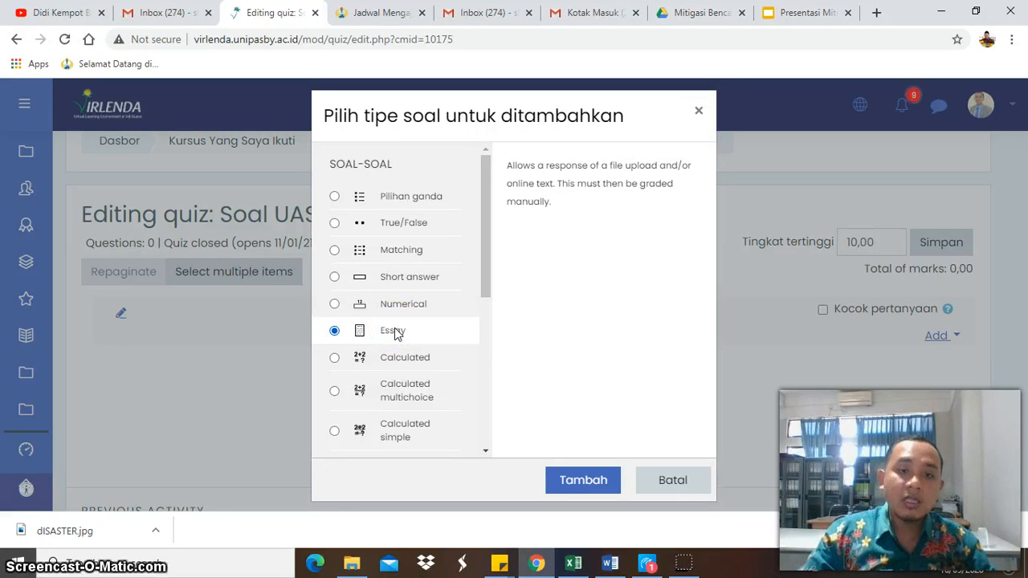
click(573, 482)
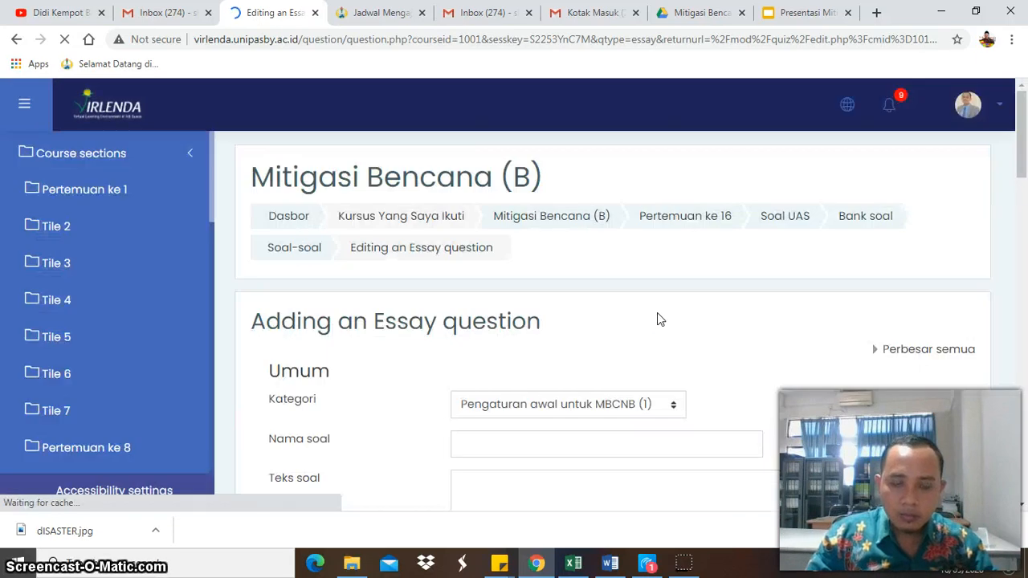
click(658, 337)
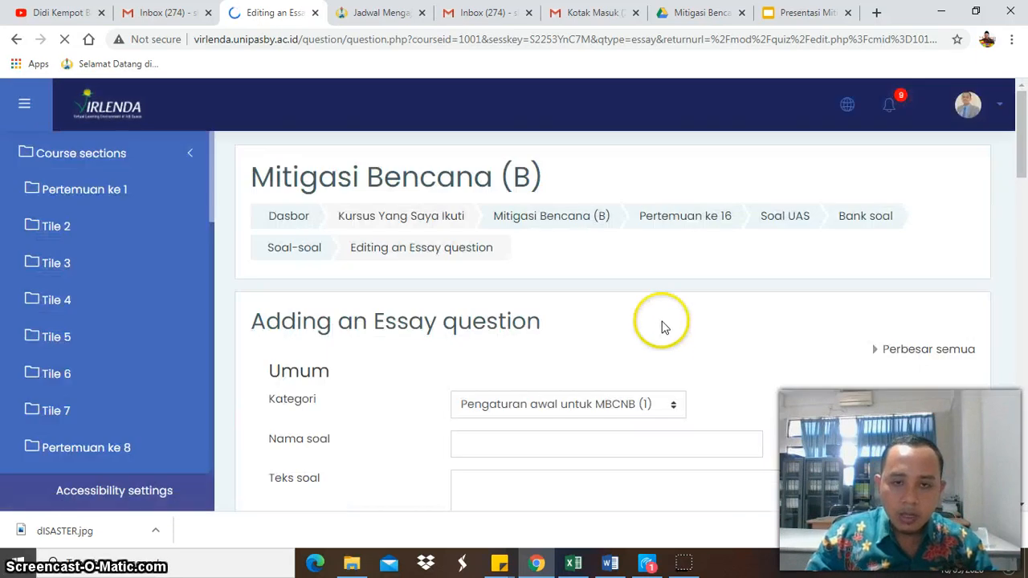
- Name the essay question "Mitigasi Bencana"
scroll(659, 344, down, 2)
click(541, 296)
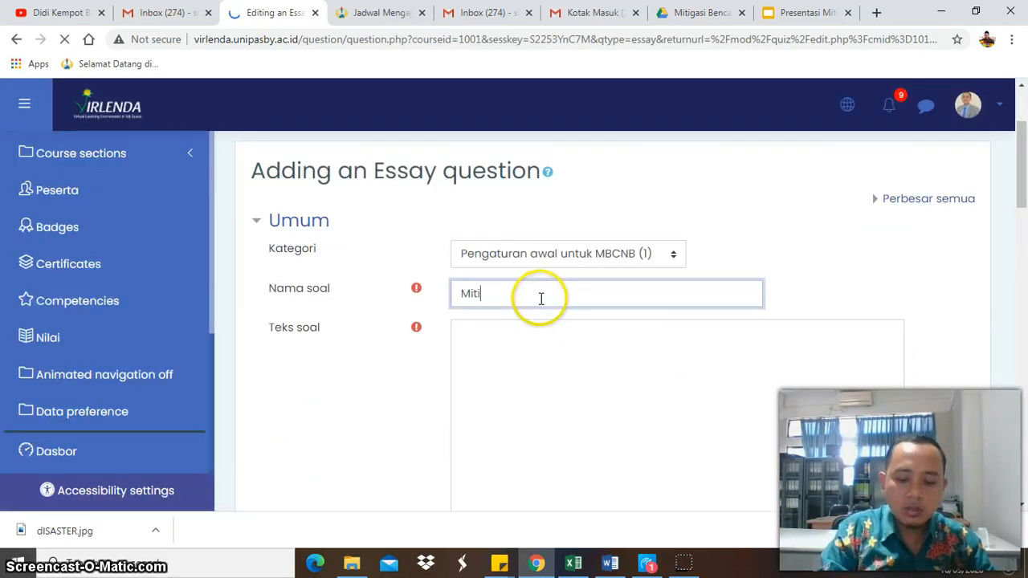
scroll(539, 298, down, 5)
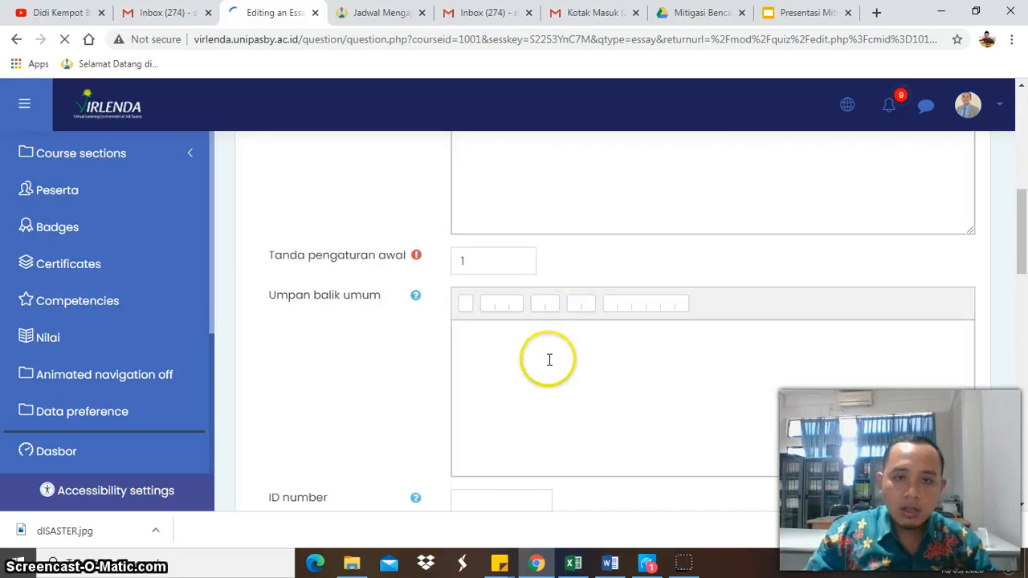
scroll(647, 370, up, 2)
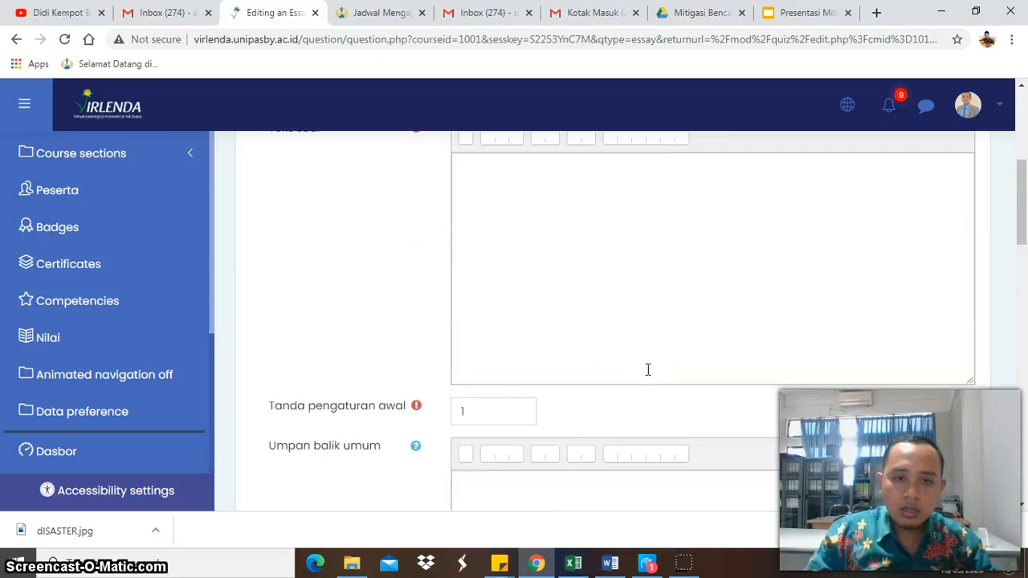
scroll(647, 369, up, 4)
click(578, 395)
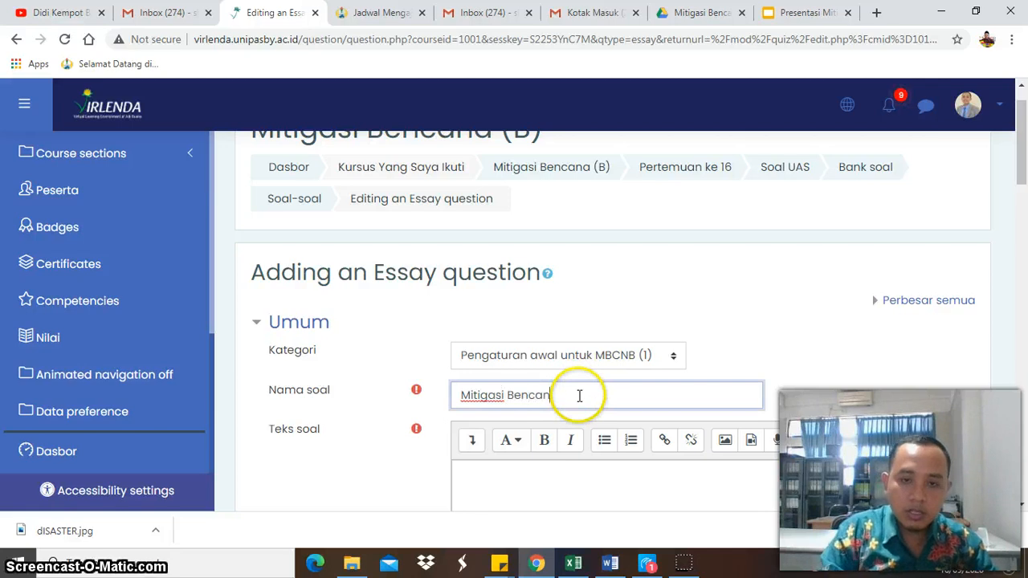
- Enter the question text "Jelaskan permasalahan bencana di perkotaan?"
click(546, 488)
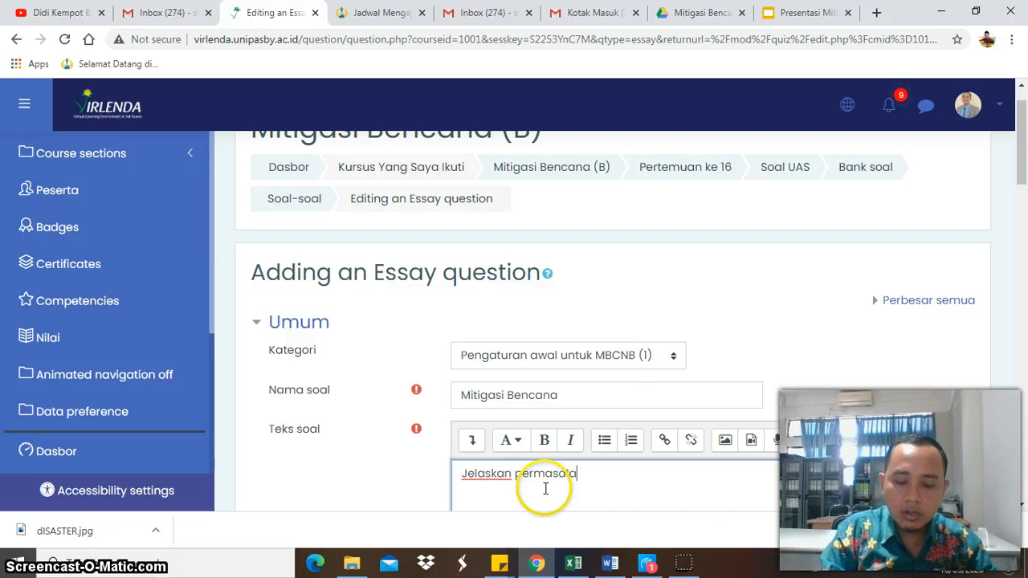
text(Jelaskan permasalahan bencana)
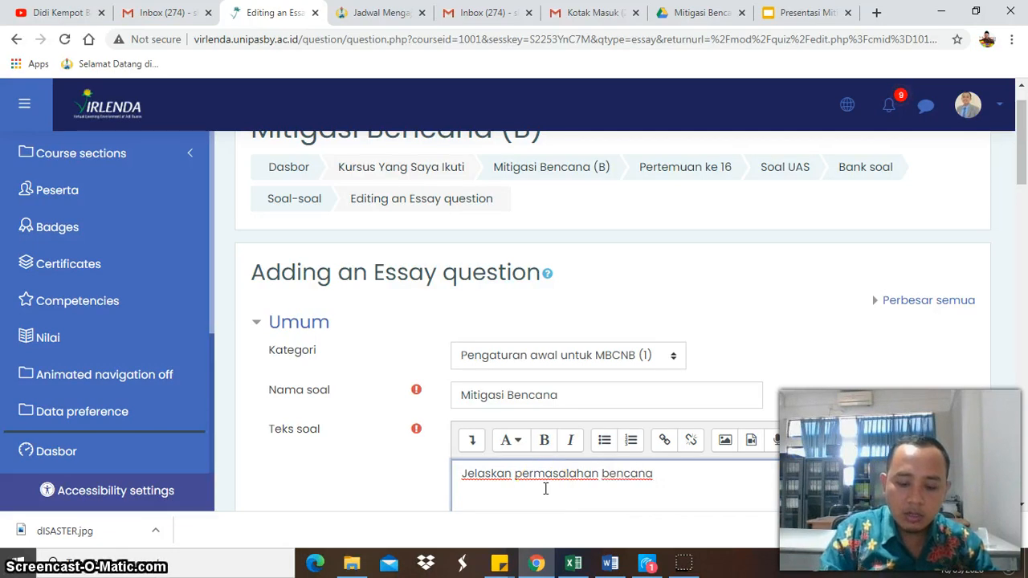
text( di perkotaan?)
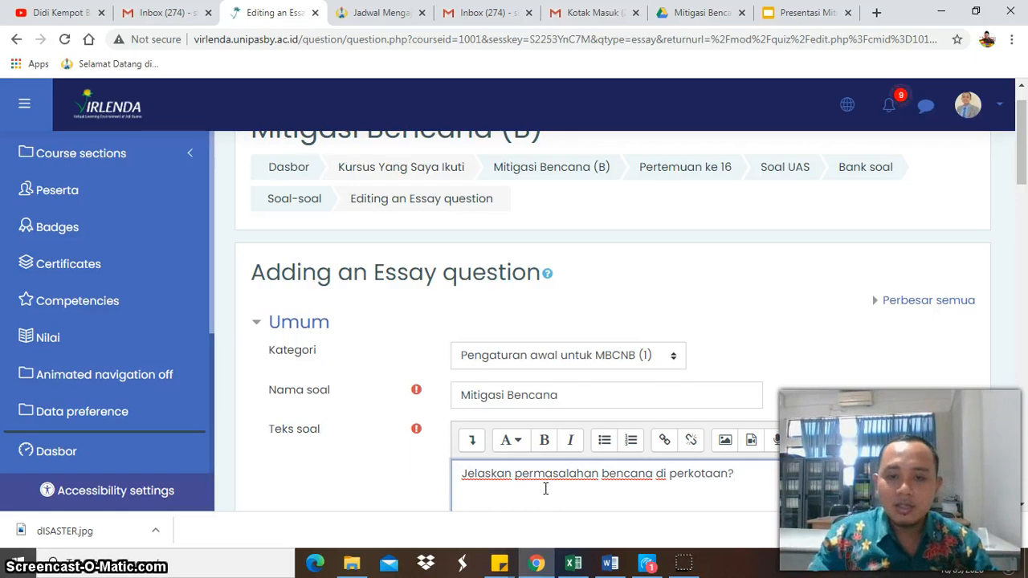
- Save the essay question to the quiz, keeping its remaining settings at their defaults
scroll(562, 457, down, 6)
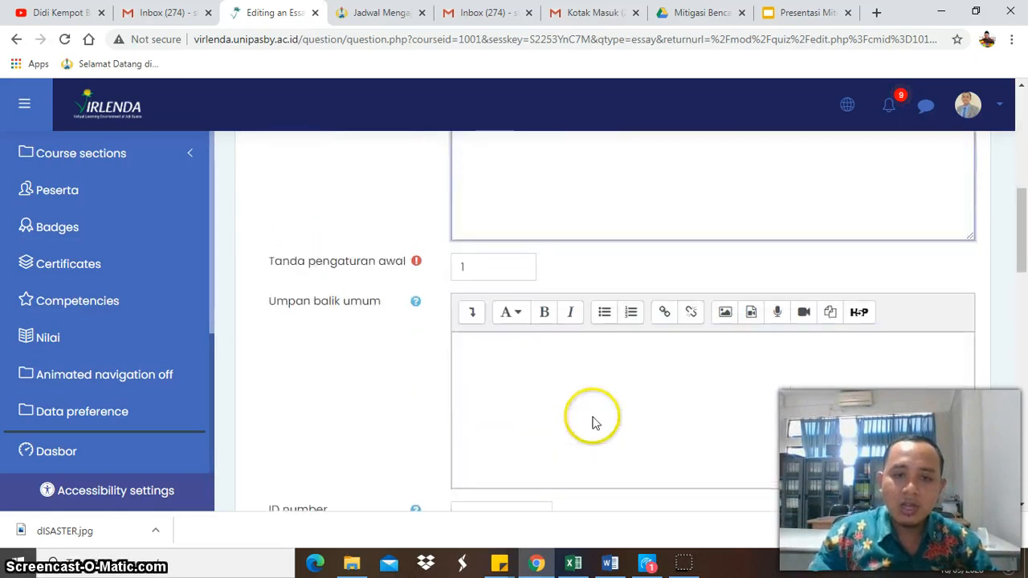
scroll(592, 416, down, 6)
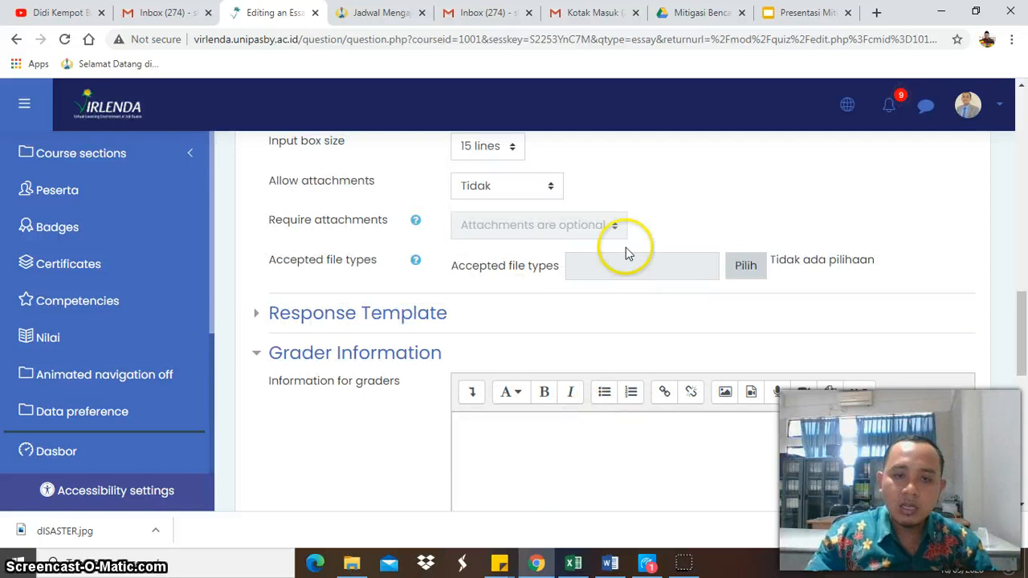
scroll(634, 321, down, 1)
scroll(651, 391, down, 2)
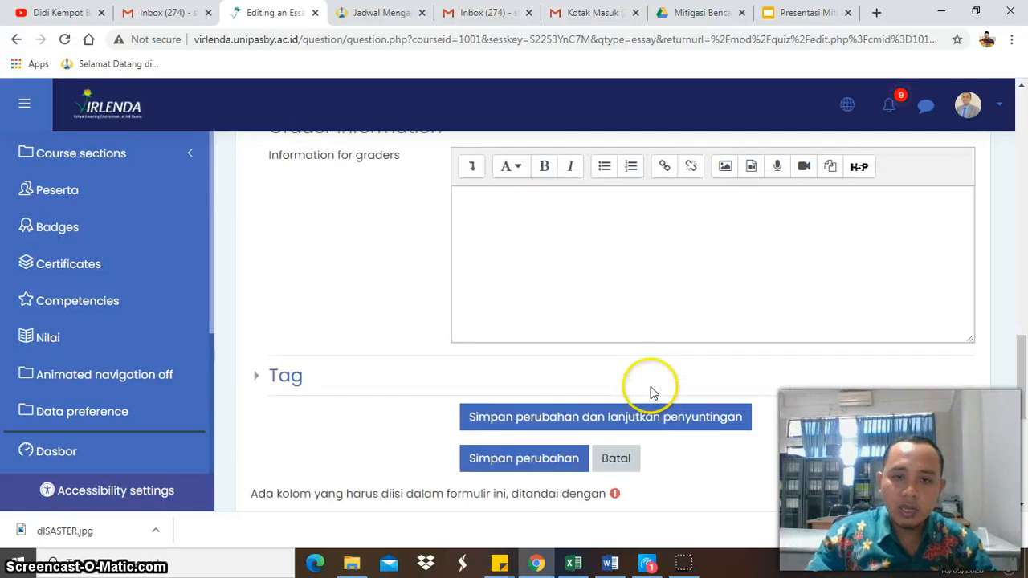
click(543, 456)
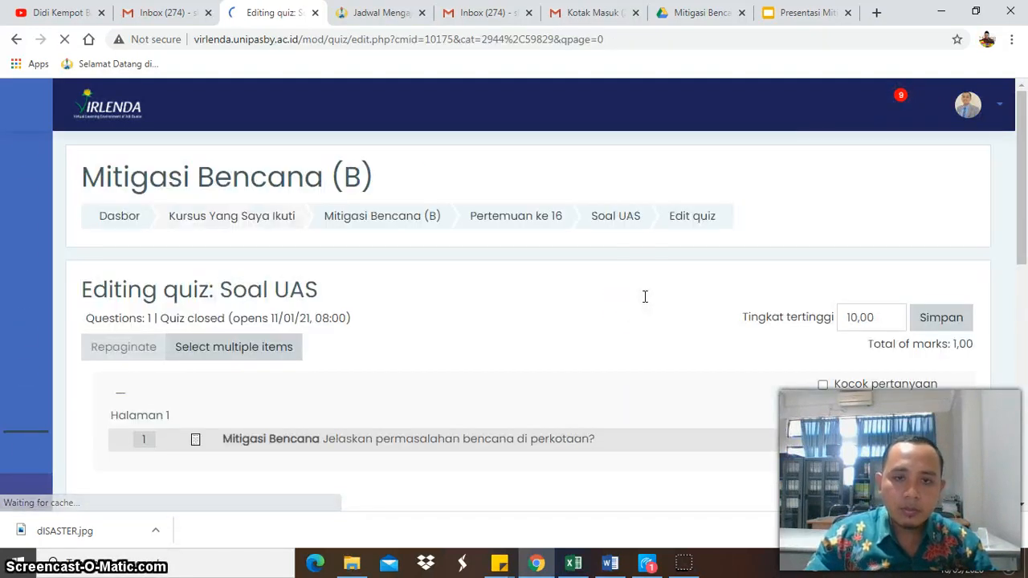
- Review the quiz's question list and return to the Mitigasi Bencana (B) course page
scroll(644, 296, down, 1)
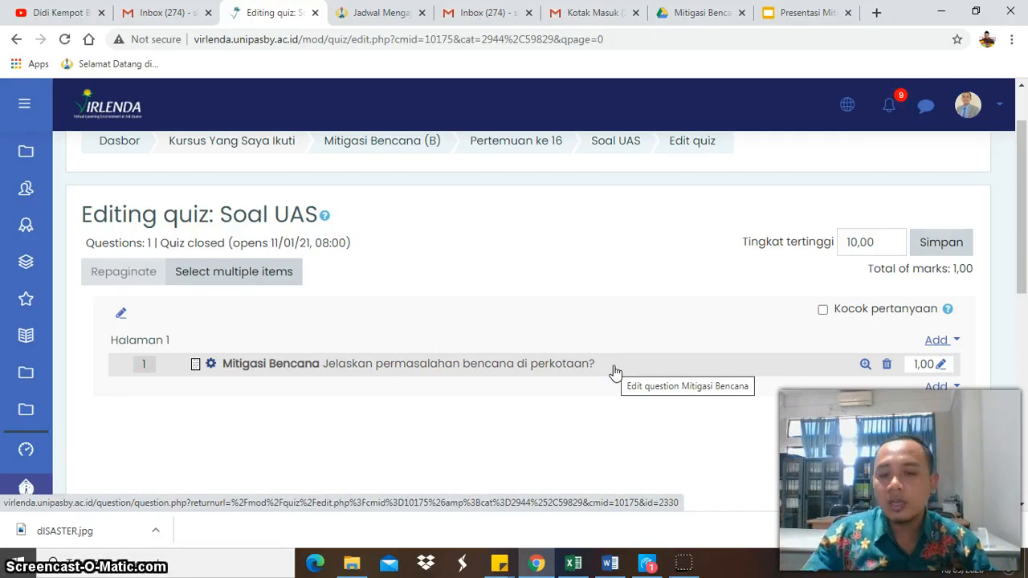
scroll(615, 371, down, 5)
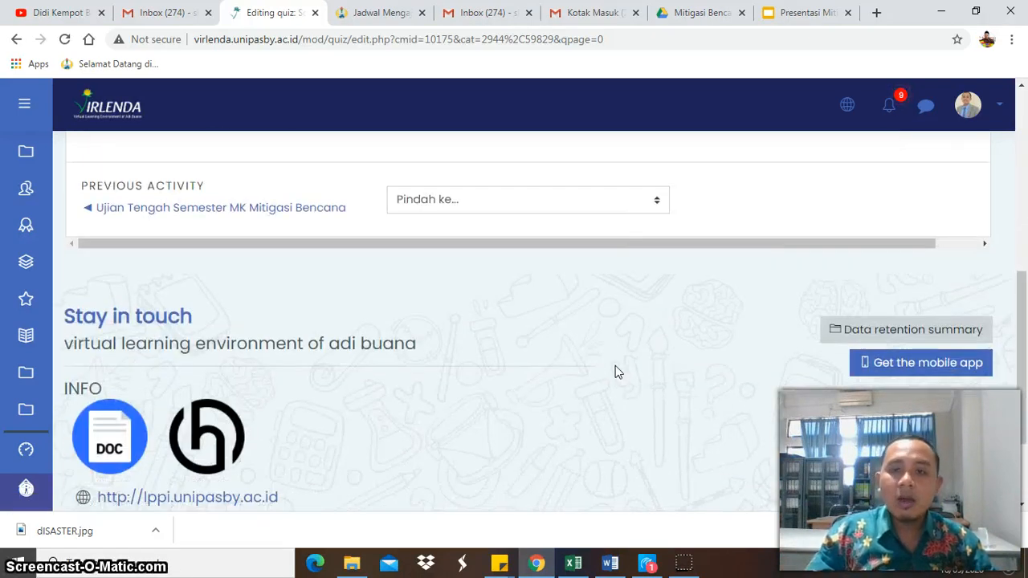
scroll(615, 371, up, 6)
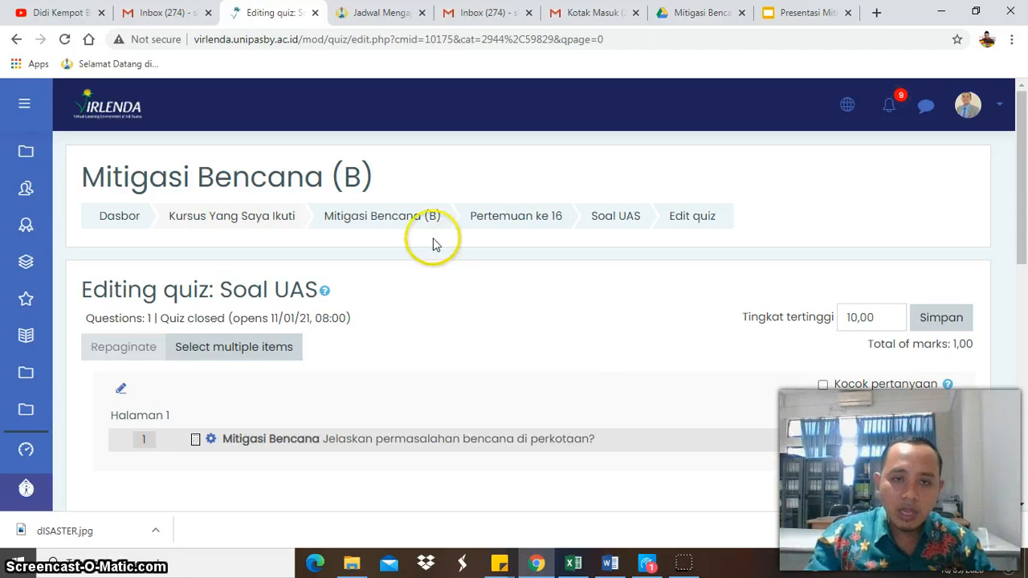
click(415, 219)
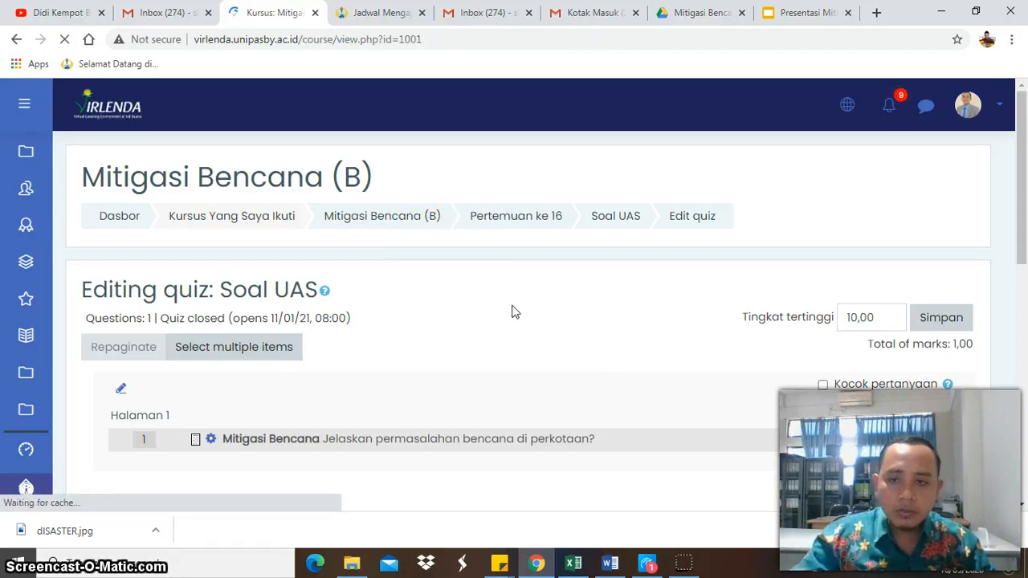
click(535, 341)
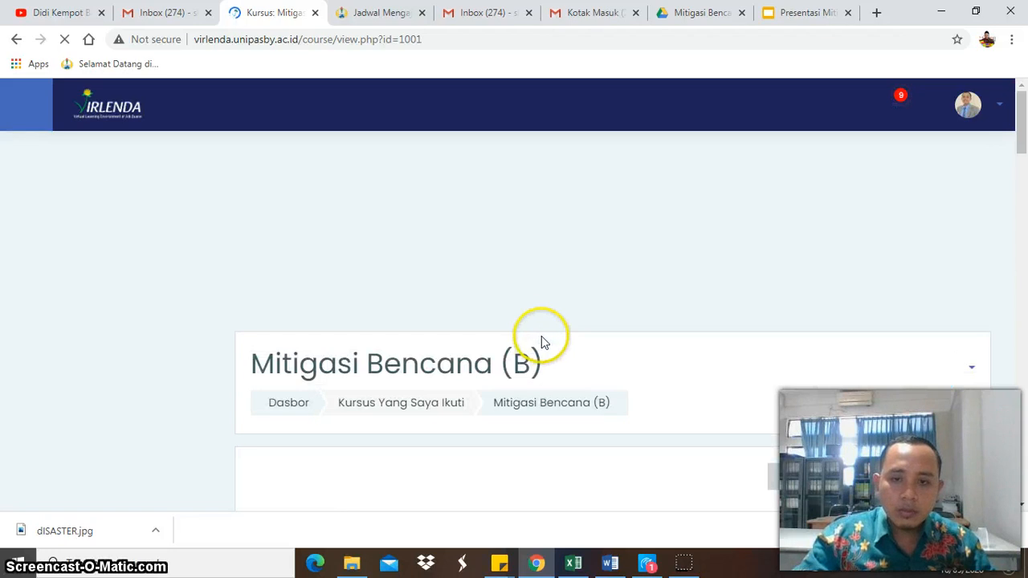
- Rename the Tile 7 course section to "Pertemuan ke 7"
scroll(552, 344, down, 2)
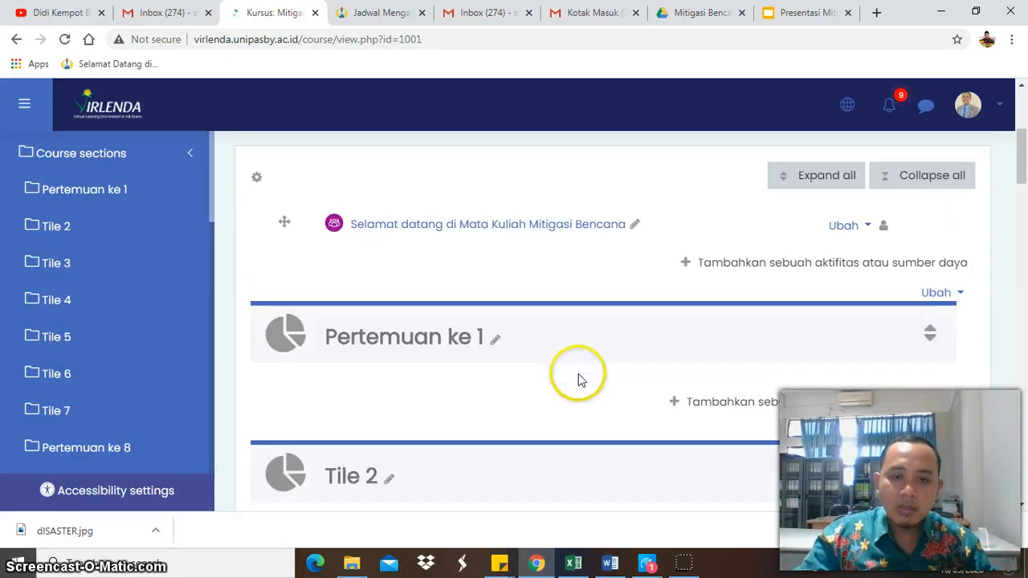
scroll(578, 382, down, 10)
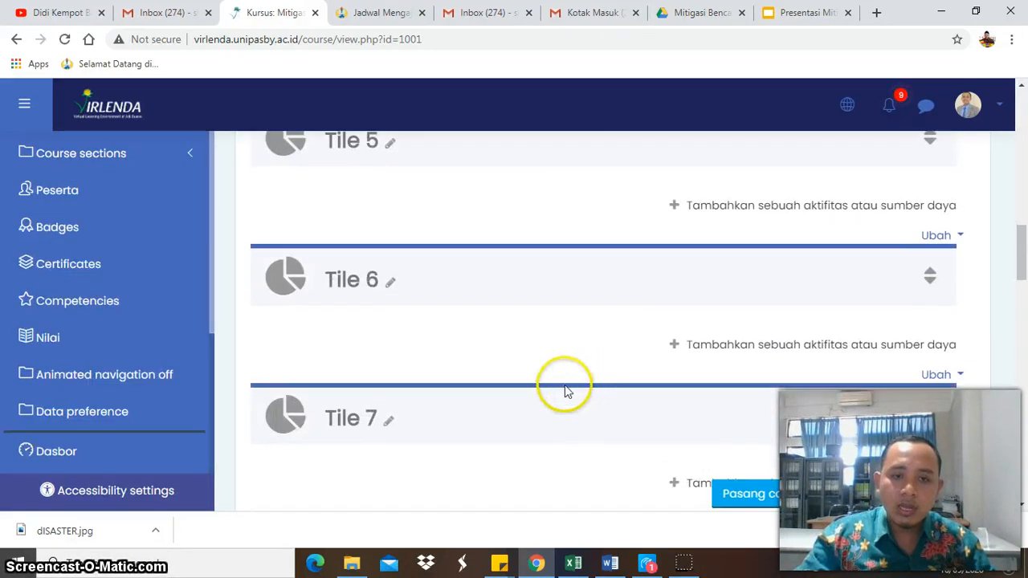
scroll(565, 390, down, 2)
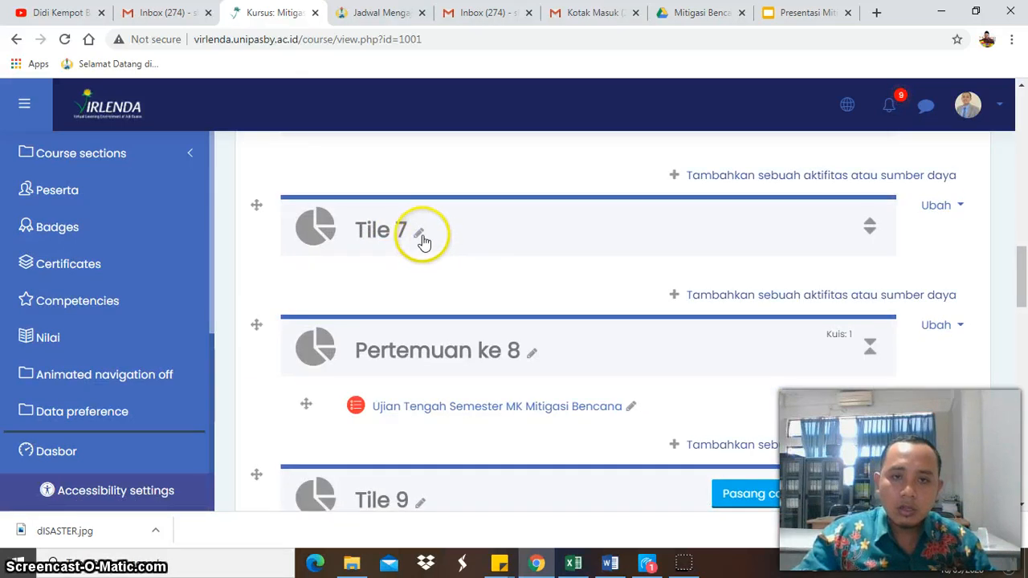
click(420, 235)
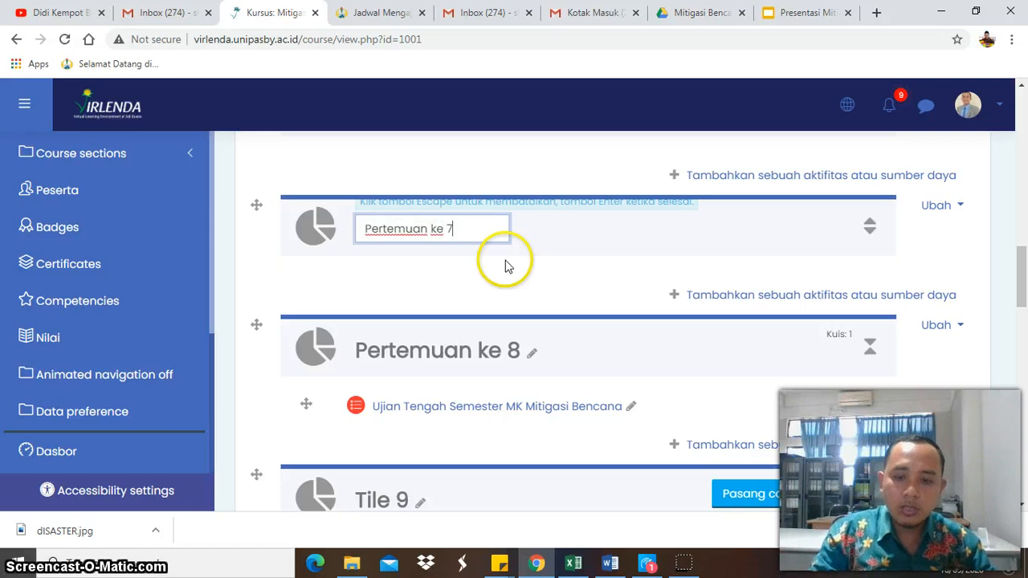
key(Return)
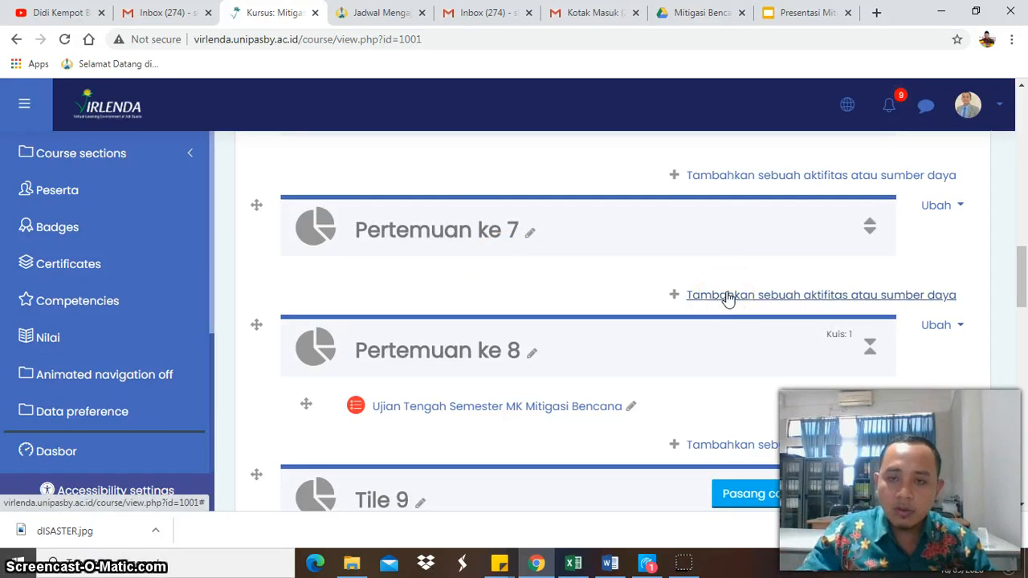
- Add a new URL resource to the Pertemuan ke 7 section
click(726, 297)
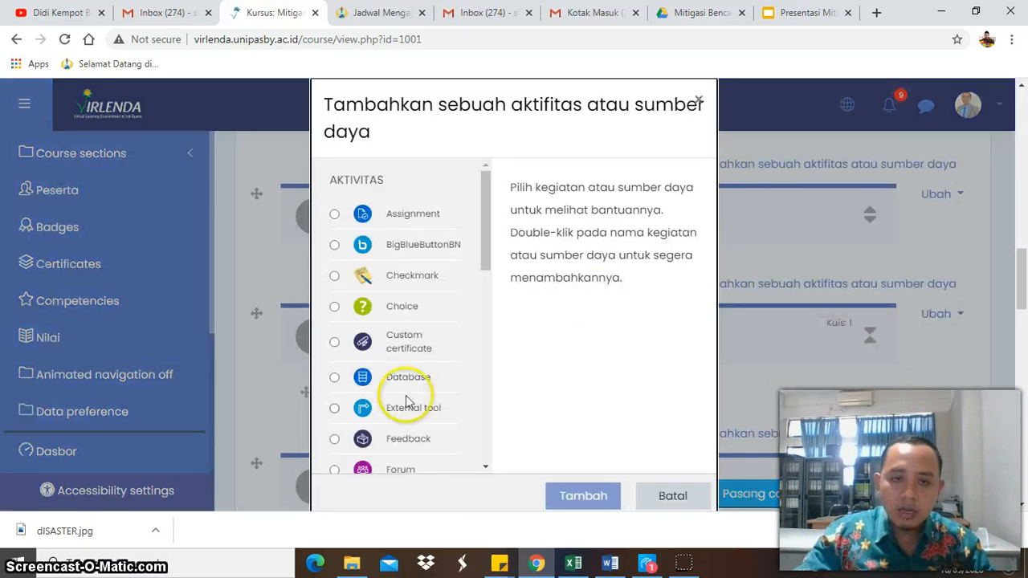
scroll(395, 391, down, 5)
click(391, 458)
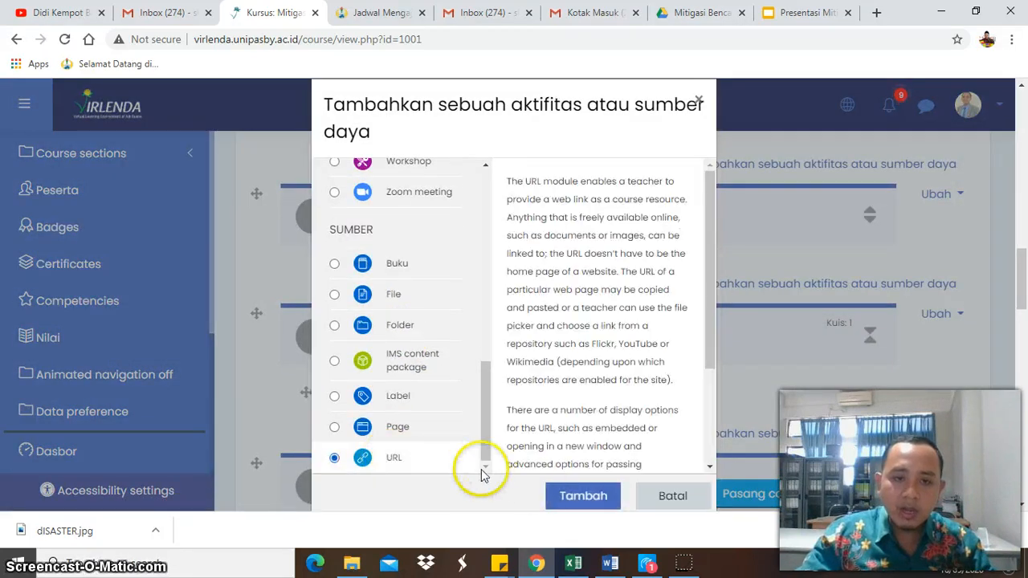
click(583, 497)
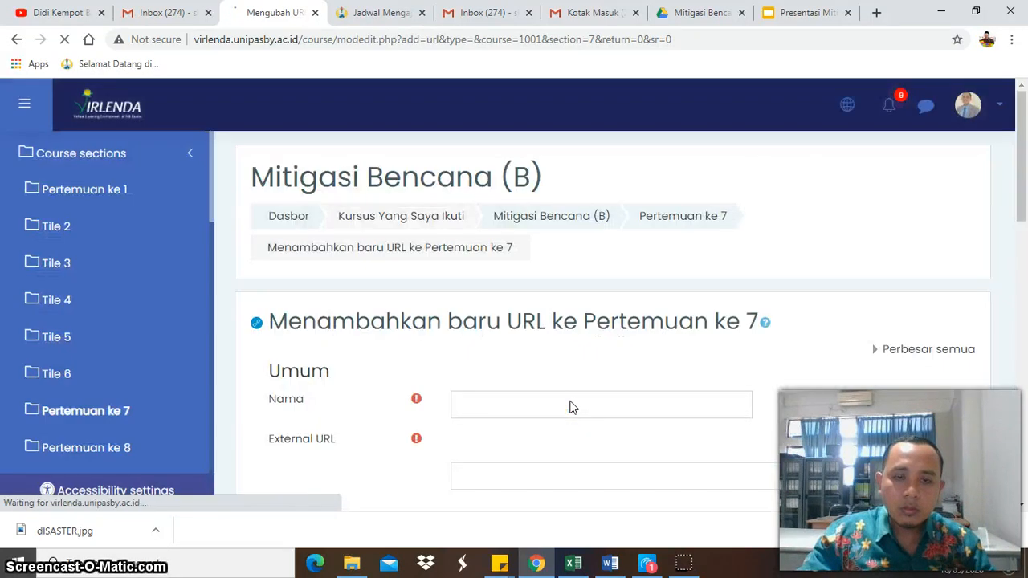
- Name the new URL resource "Video Conference"
scroll(572, 407, down, 2)
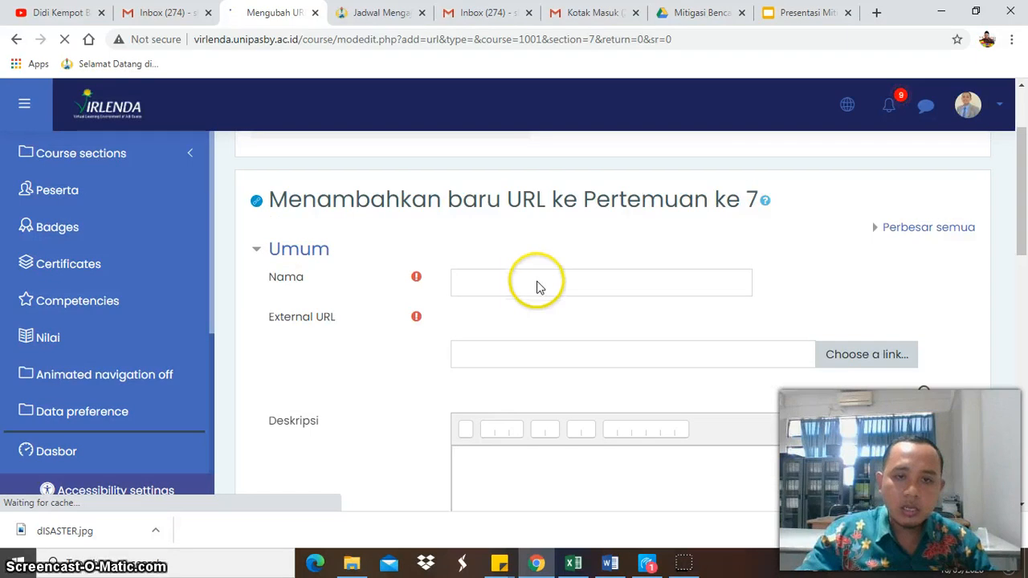
click(545, 287)
text(Vi)
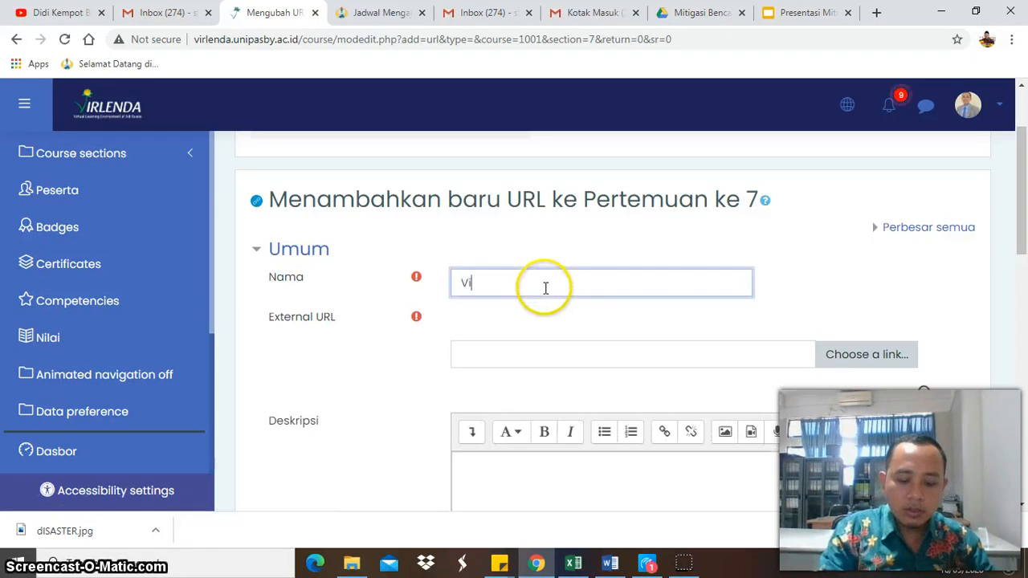
text(deo)
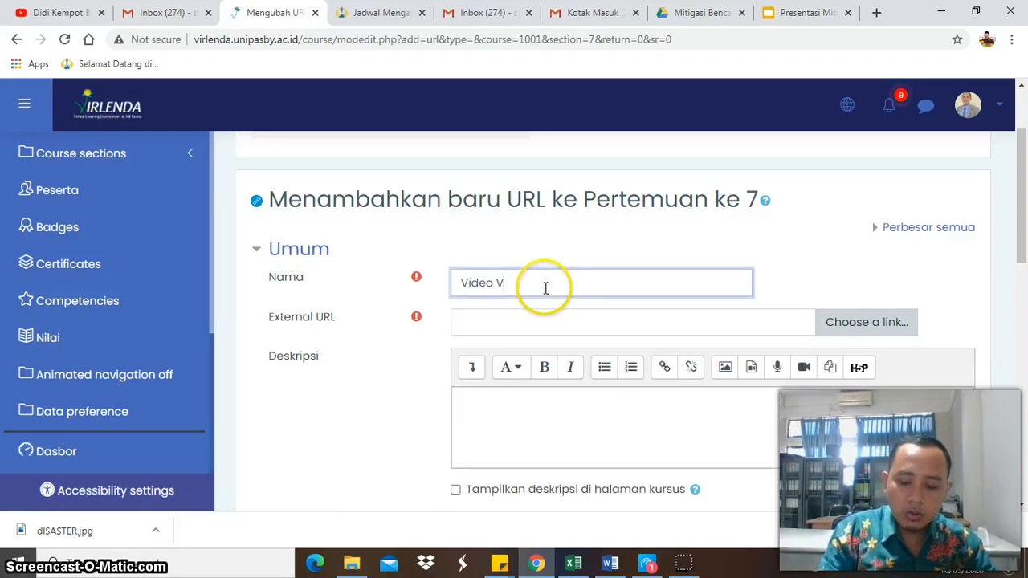
text( Conference)
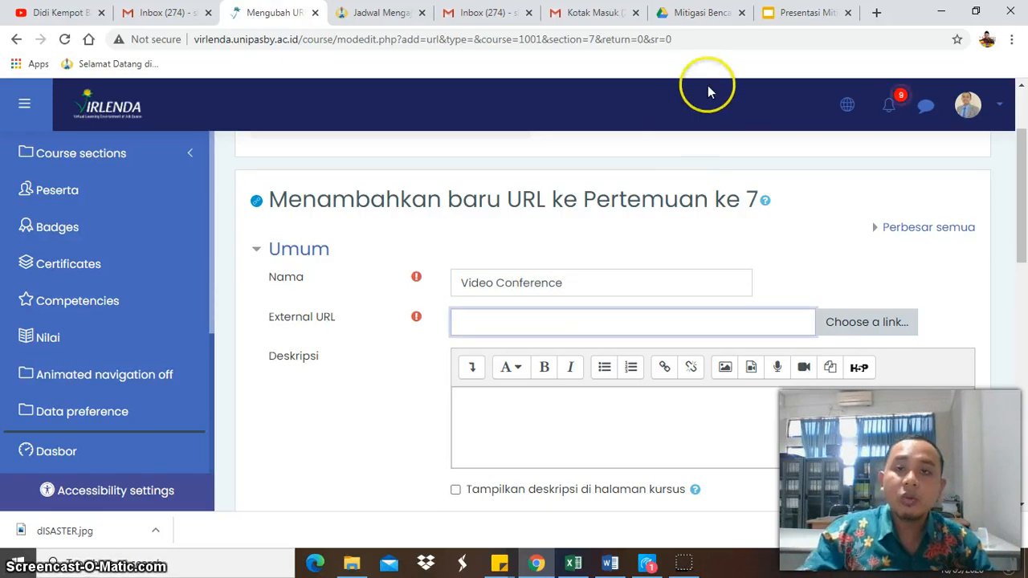
- Close the Google Drive preview and the Google Slides presentation, returning to the university Gmail inbox
click(604, 17)
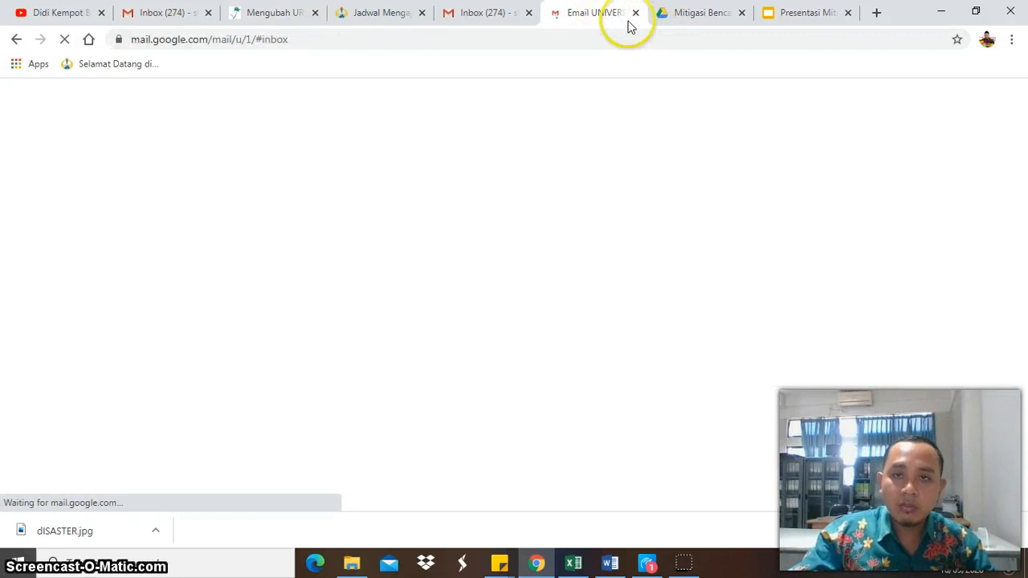
click(699, 14)
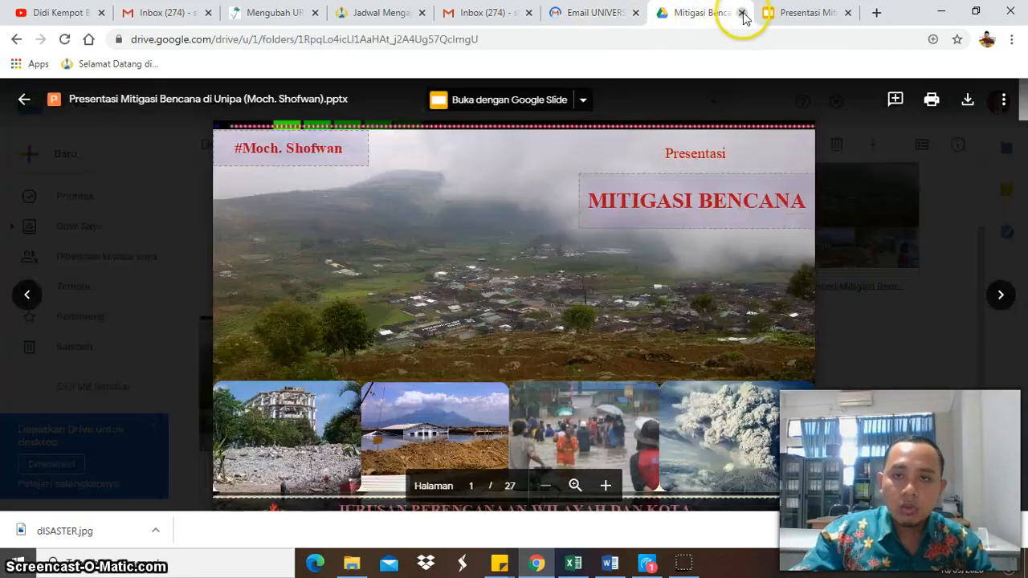
click(741, 13)
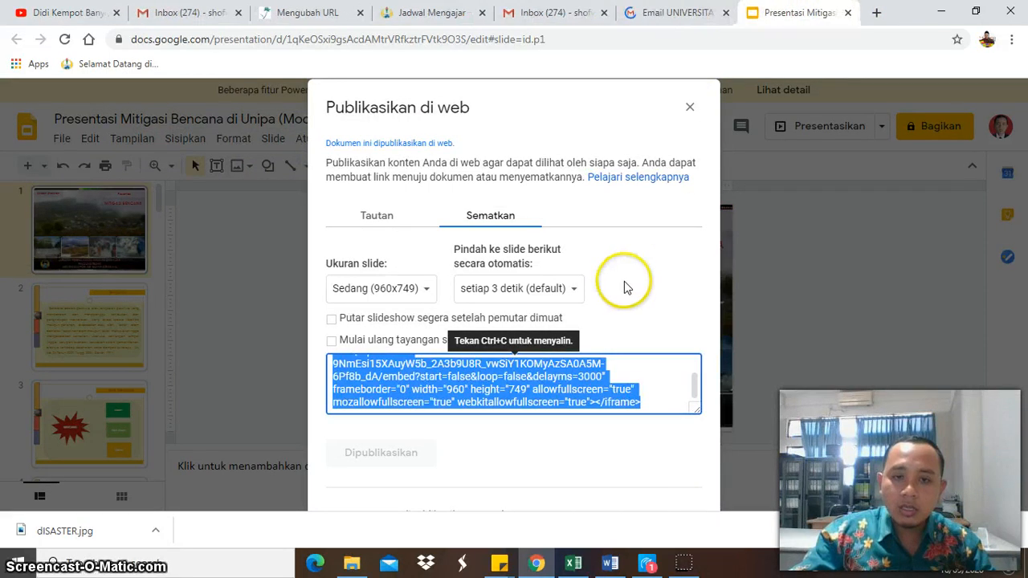
click(649, 473)
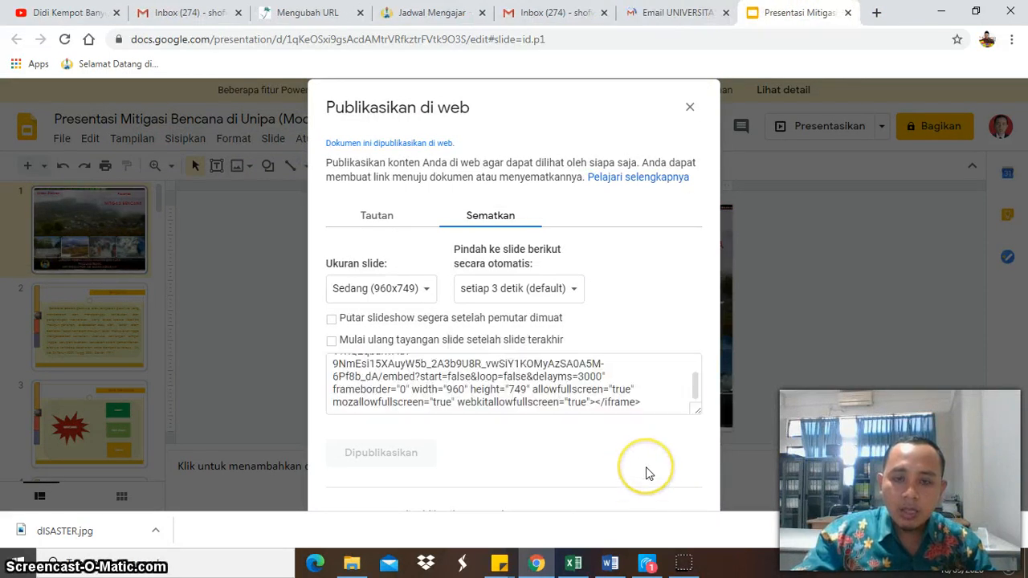
click(845, 13)
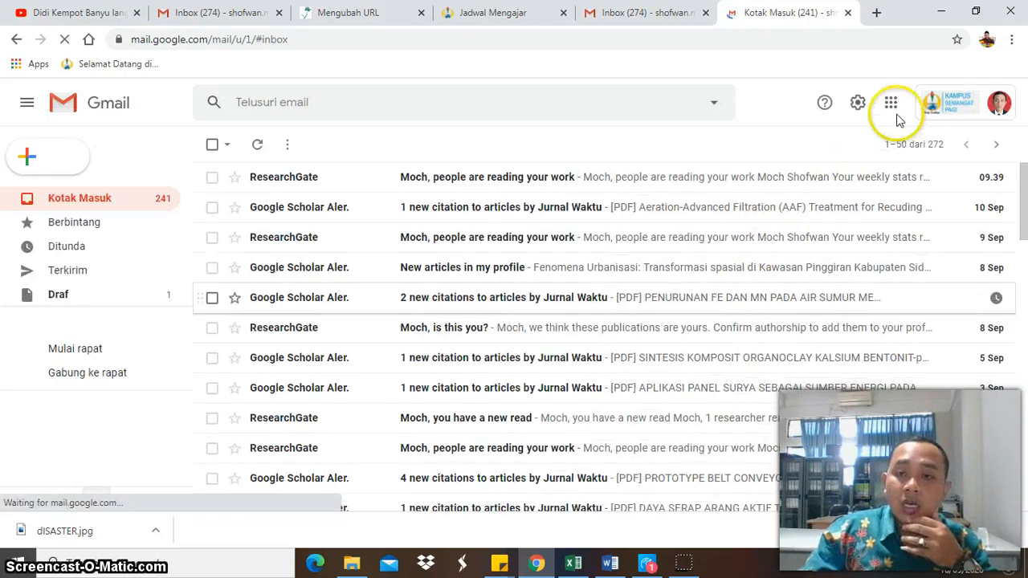
- Open Google Calendar from the university Gmail account and dismiss the browser's downloads bar
click(896, 107)
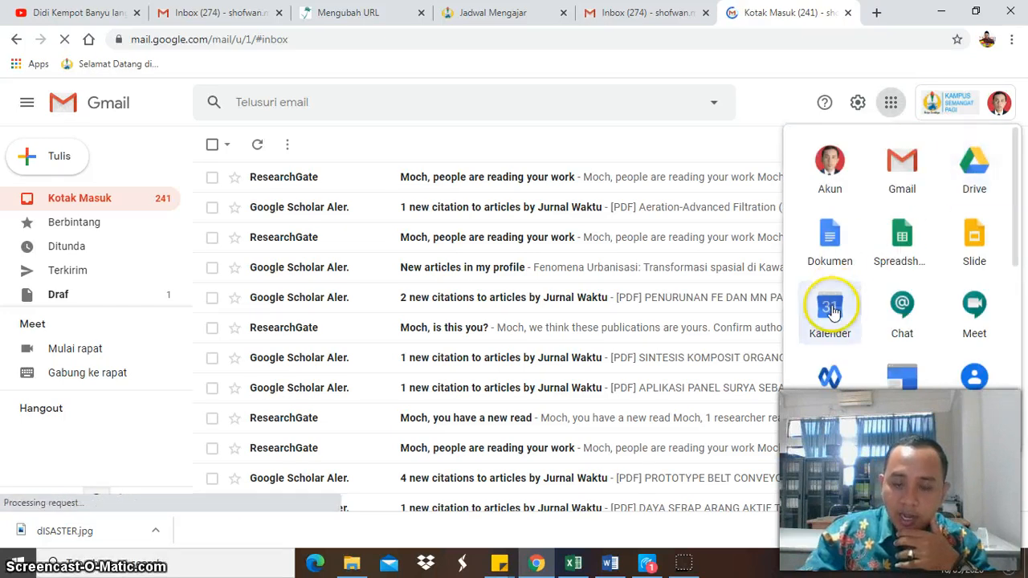
click(831, 311)
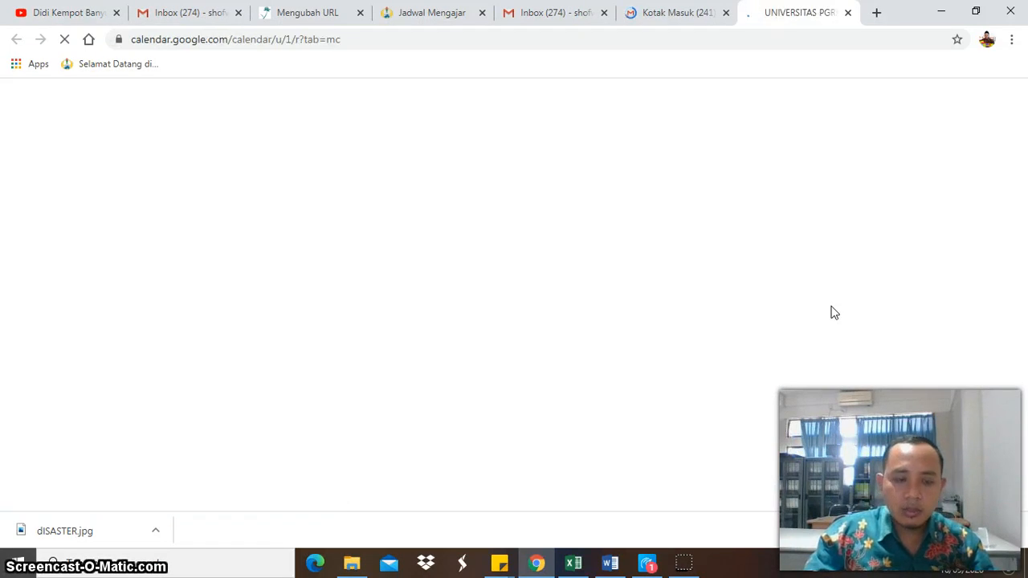
click(1014, 530)
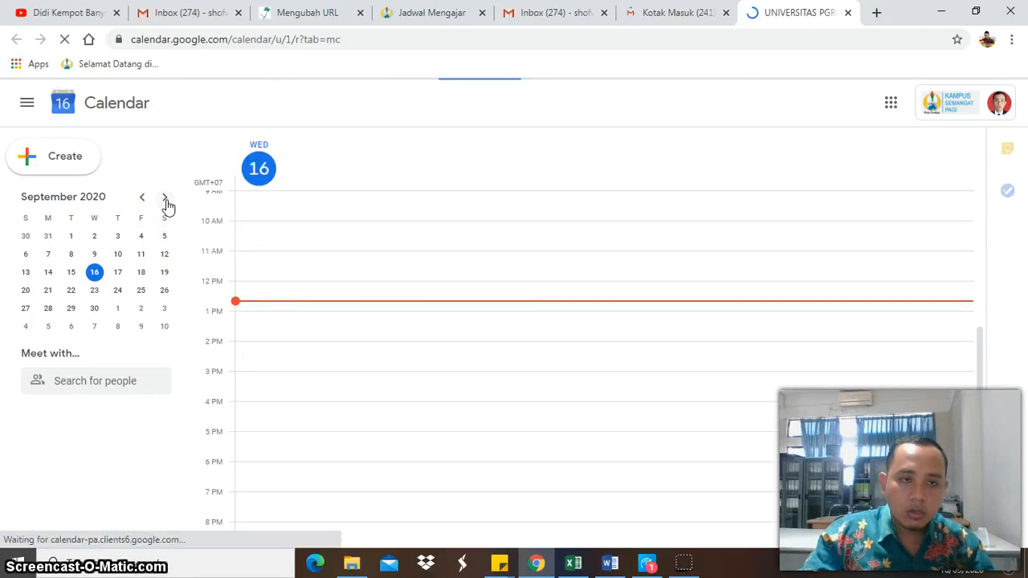
- Check the calendar for November 16, 2020, and switch the day view to November 23, 2020
click(165, 199)
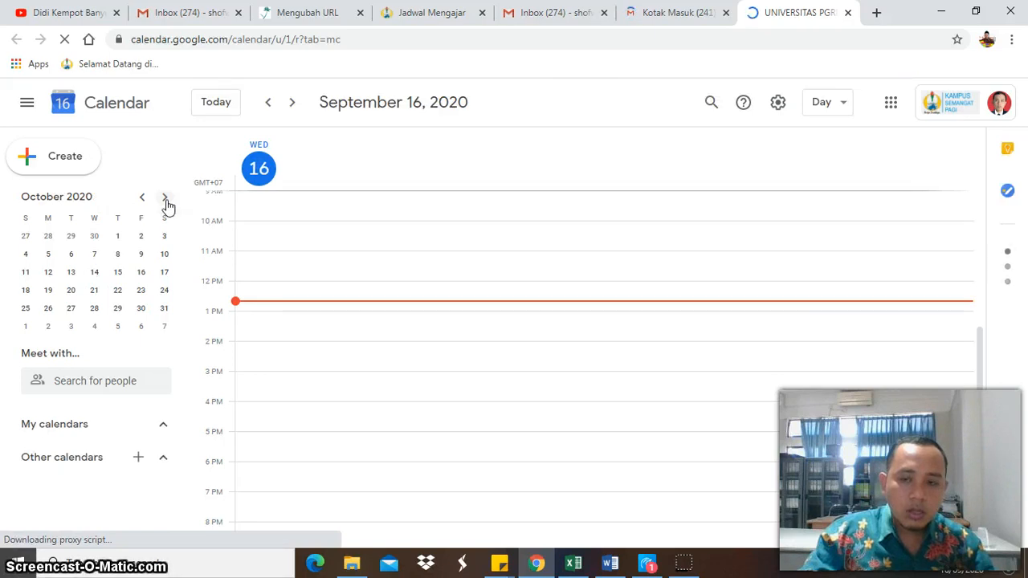
click(166, 200)
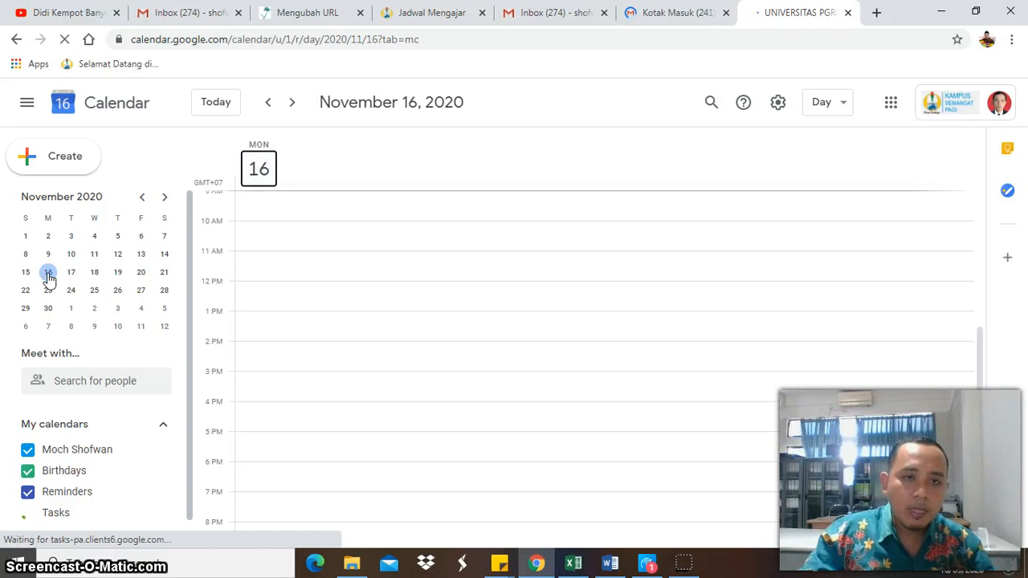
click(49, 273)
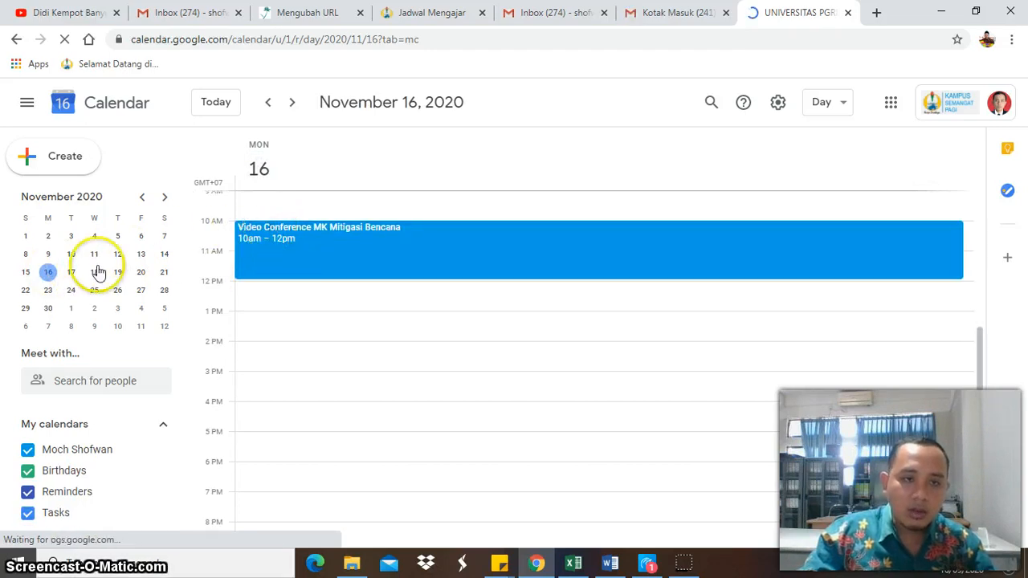
click(48, 289)
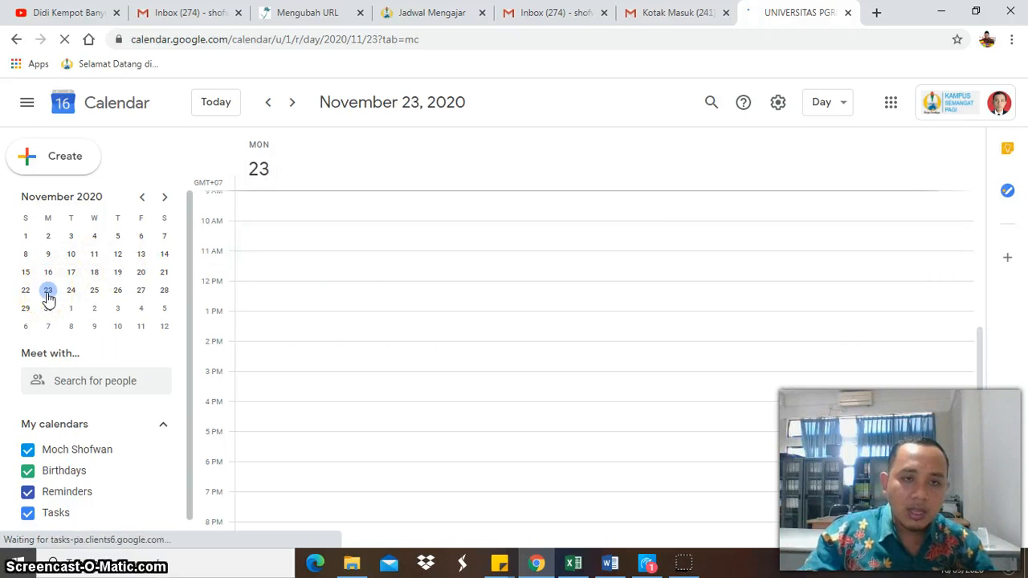
- Create an event titled "Vicon MK Mitigasi Bencana" on November 23 from 10:00am to 12:00pm
click(277, 225)
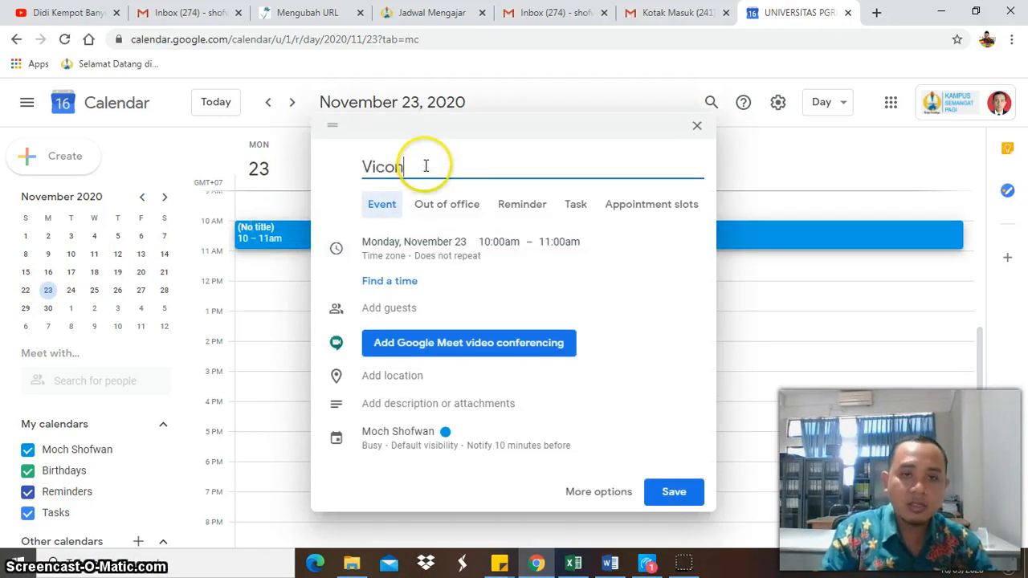
text(Vicon MK Mitigasi Bencana)
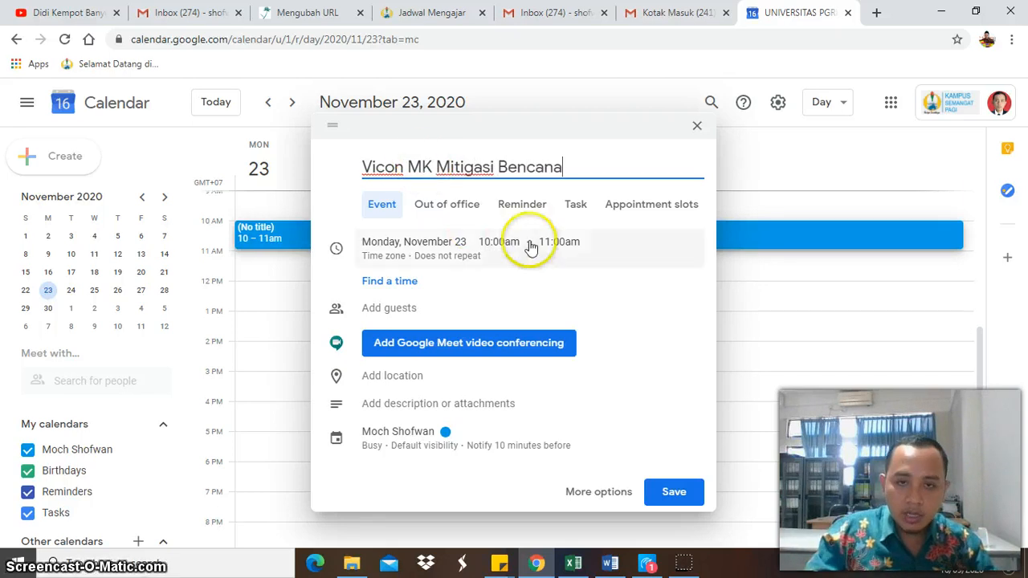
click(556, 241)
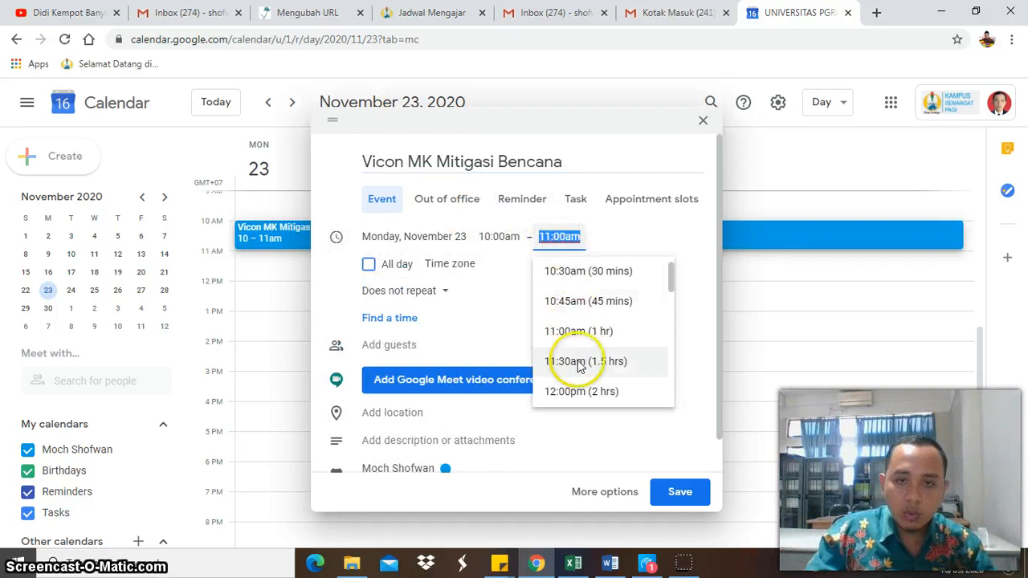
click(562, 390)
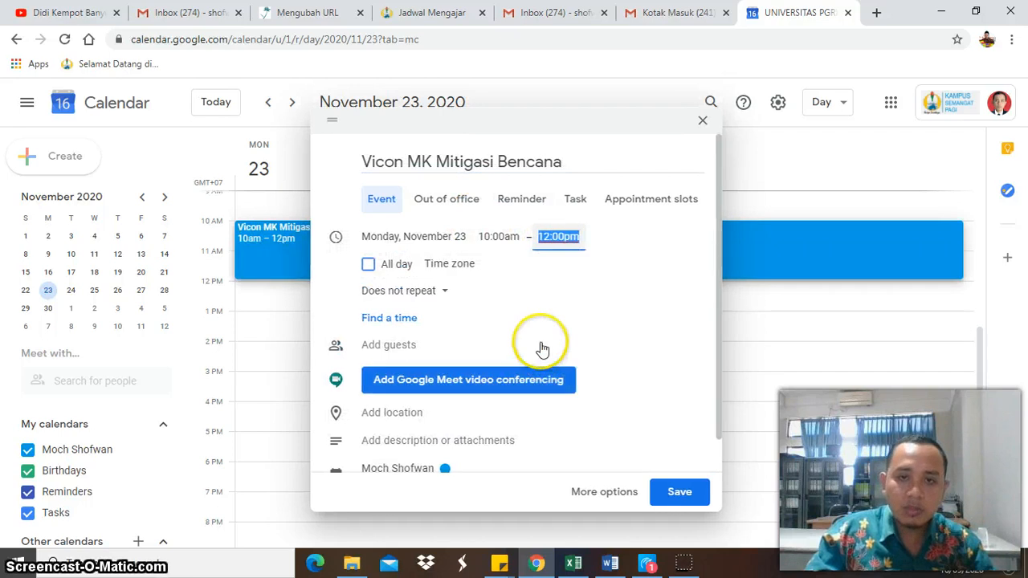
- Add Google Meet video conferencing to the event and open the meeting to copy its web address
click(434, 383)
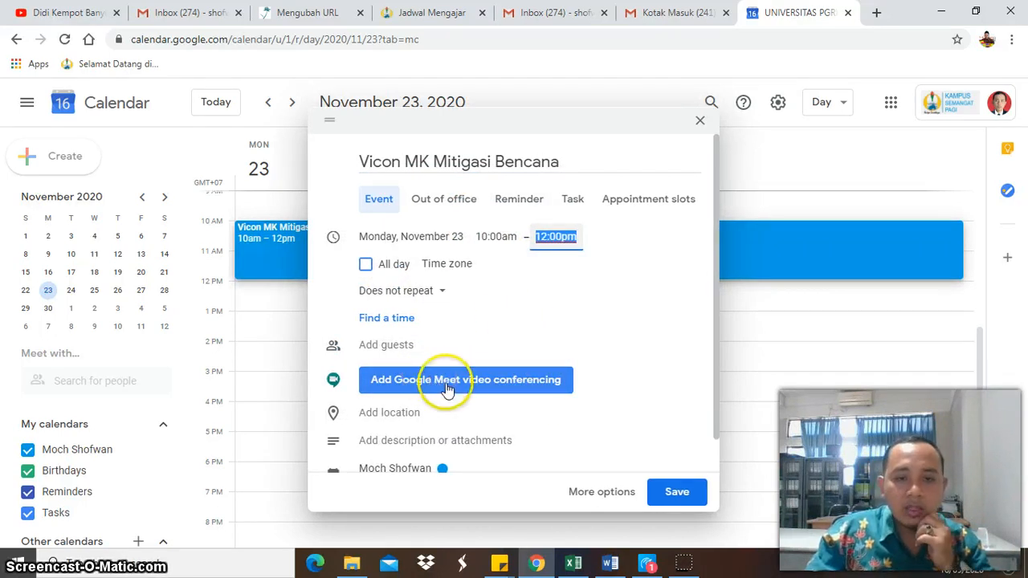
click(522, 335)
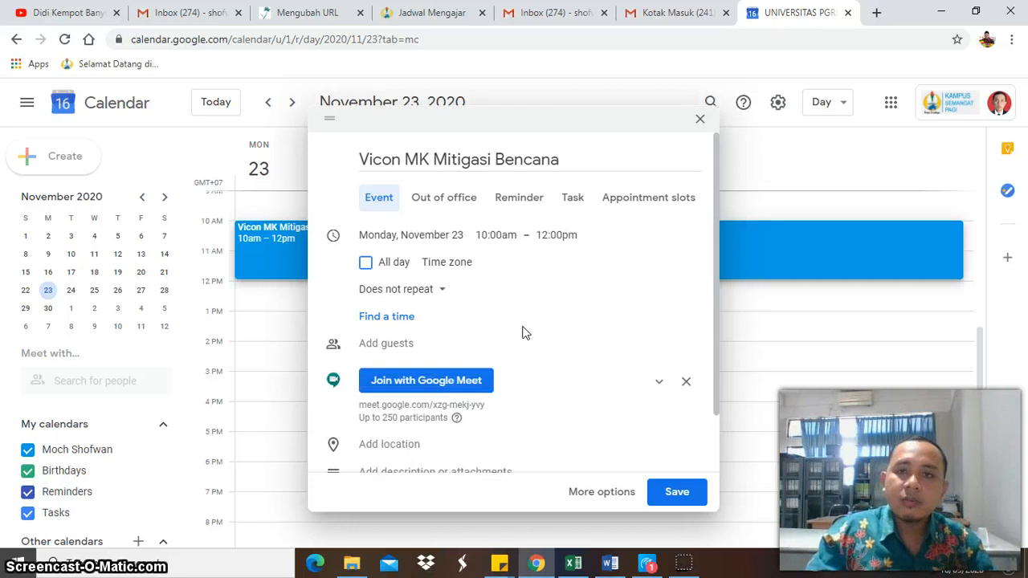
click(470, 382)
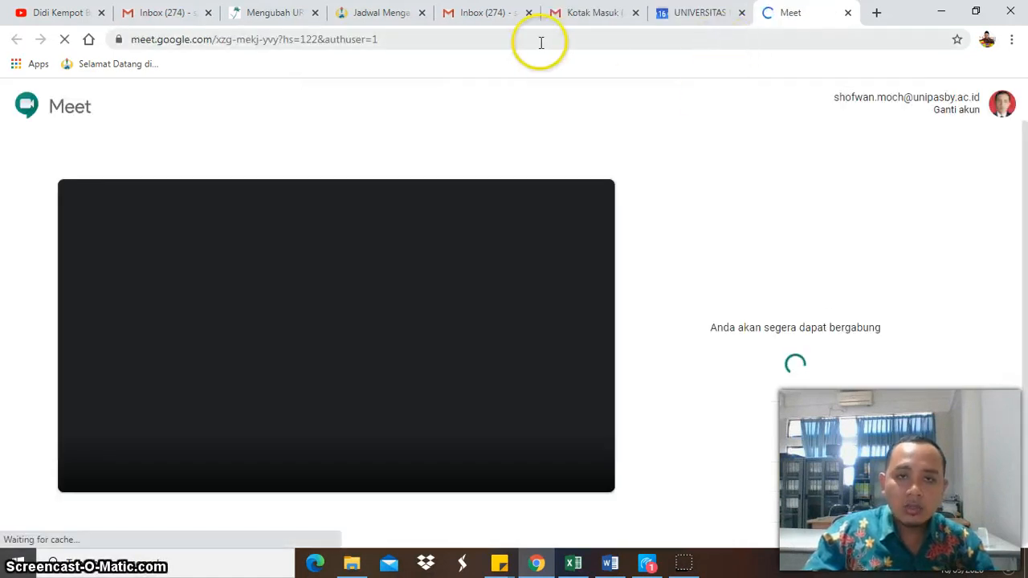
click(541, 42)
key(ctrl+c)
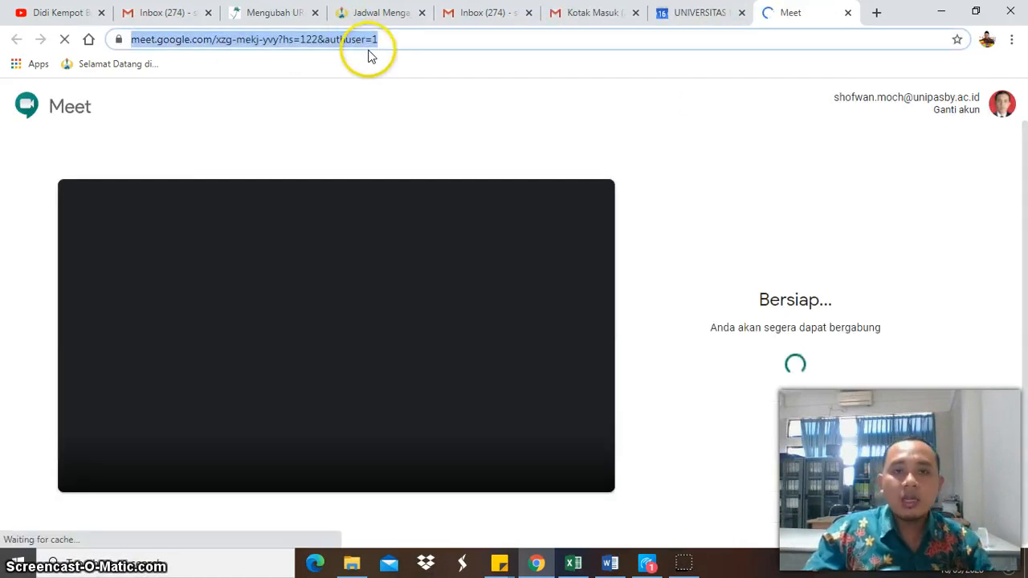
- Return to the Virlenda URL form and paste the copied Google Meet link as the external URL
click(273, 12)
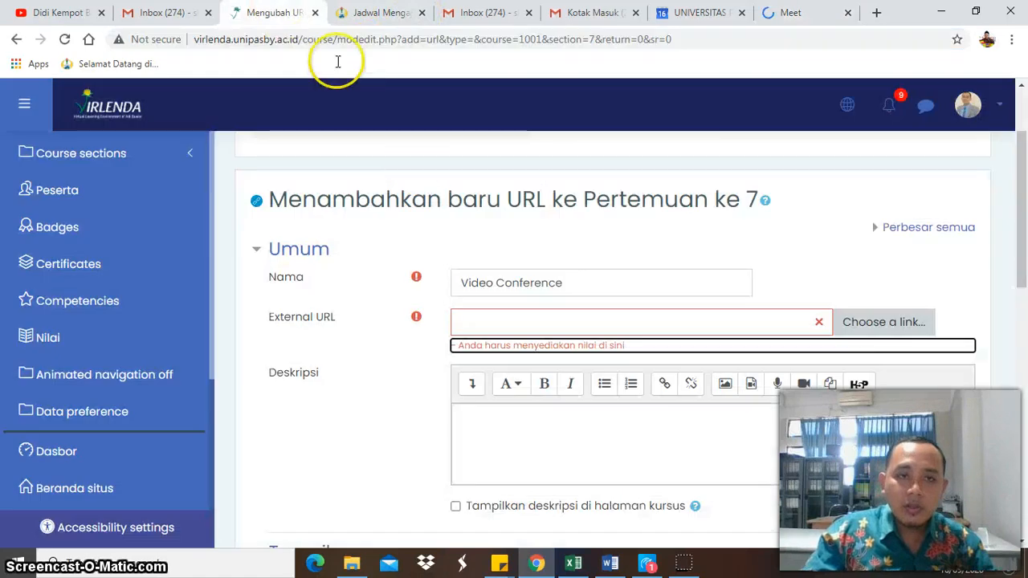
click(527, 426)
click(531, 319)
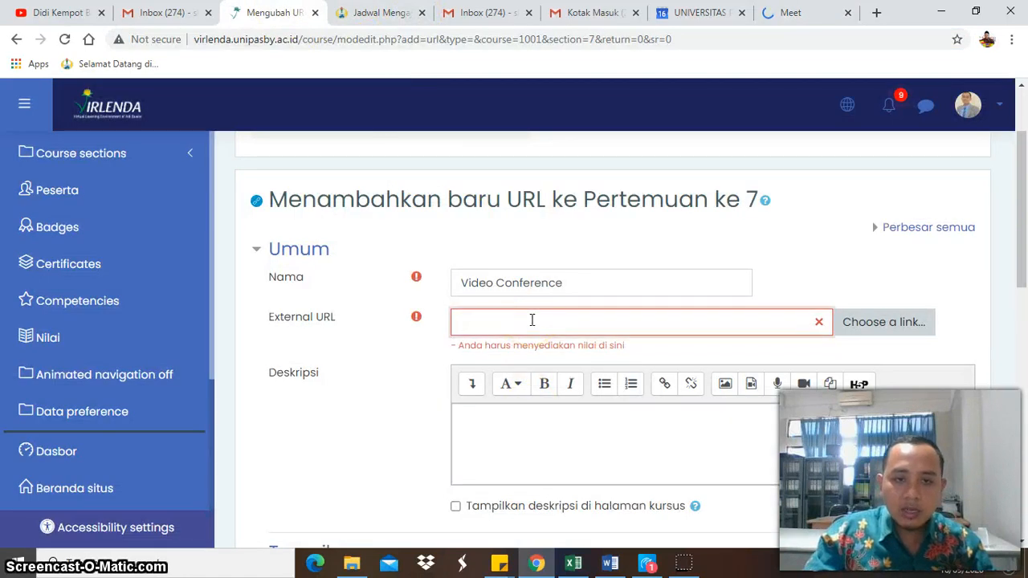
key(ctrl+v)
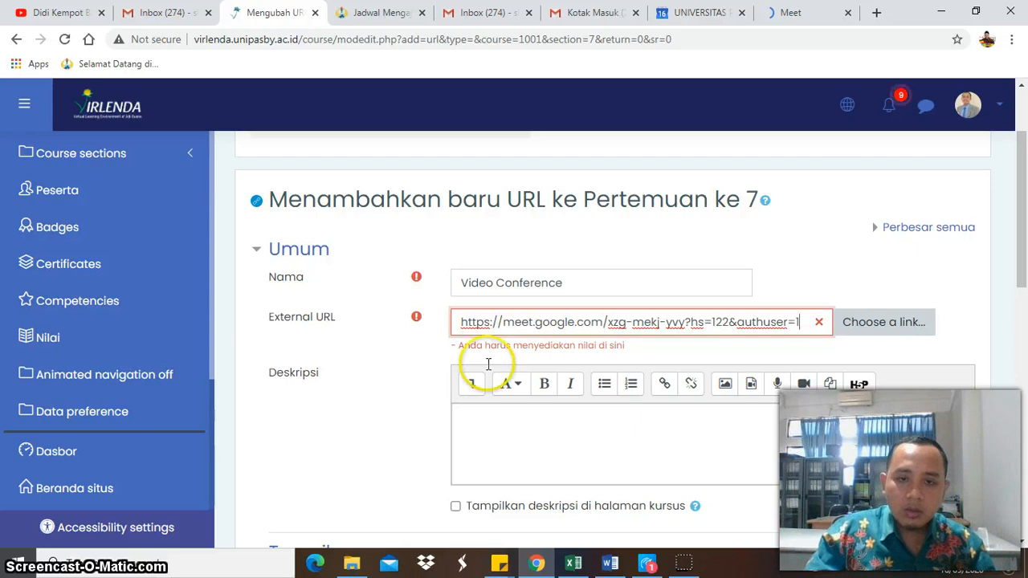
- Save the Video Conference URL activity in Pertemuan ke 7 with its description left blank and display it
click(489, 423)
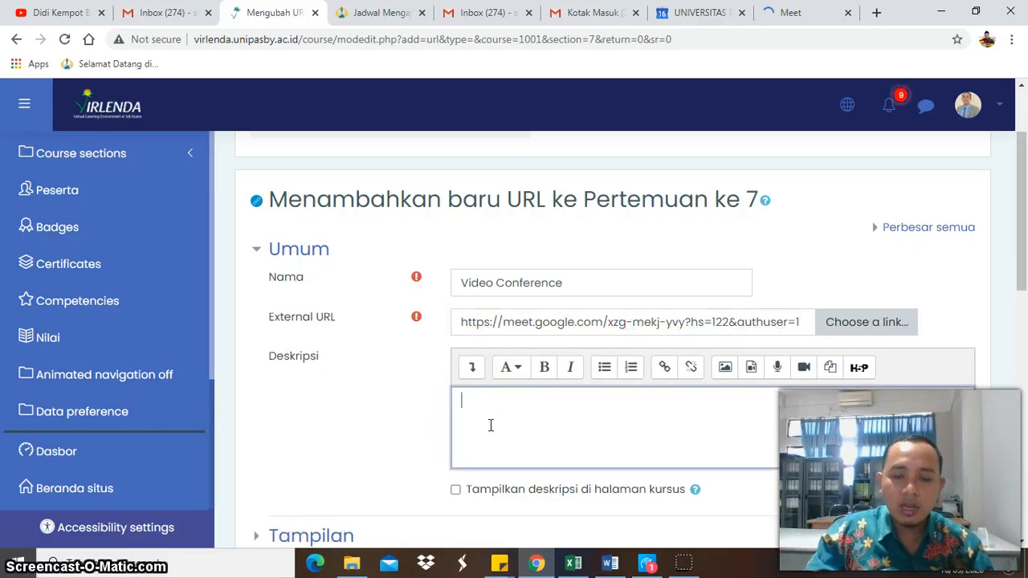
scroll(490, 425, down, 2)
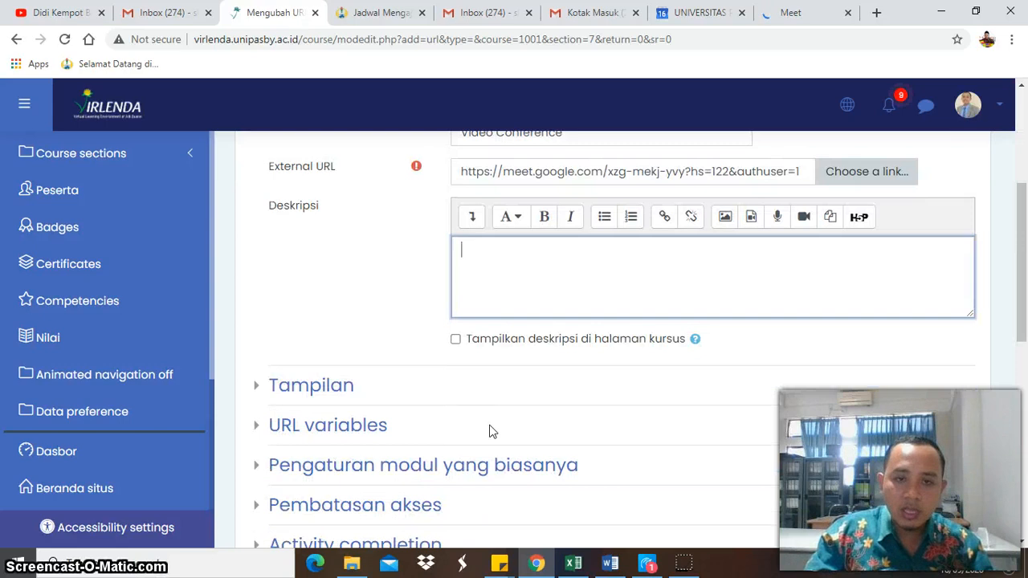
scroll(490, 430, down, 4)
click(710, 372)
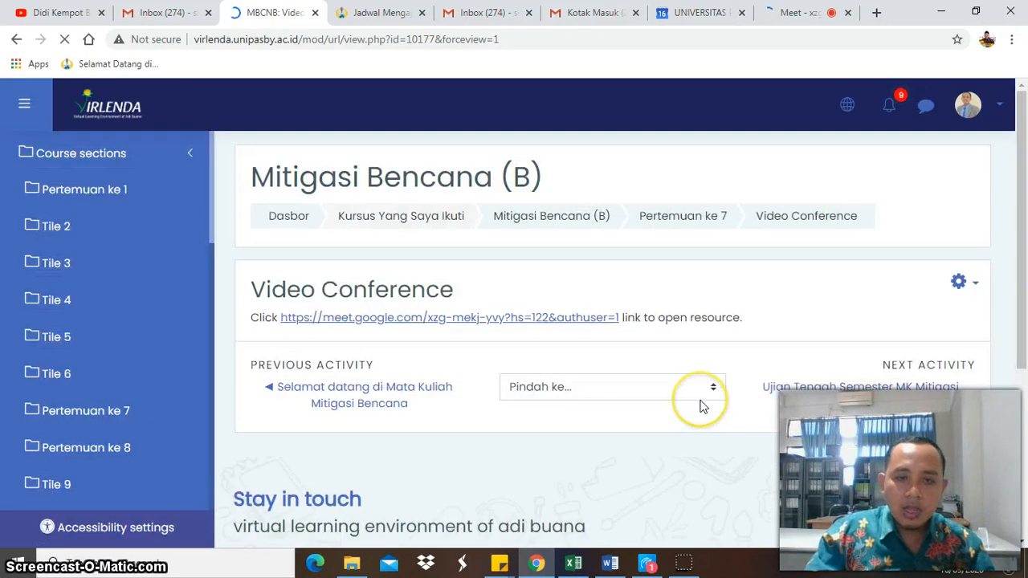
- Return to the Mitigasi Bencana (B) course page and close the open Google Meet page
click(583, 216)
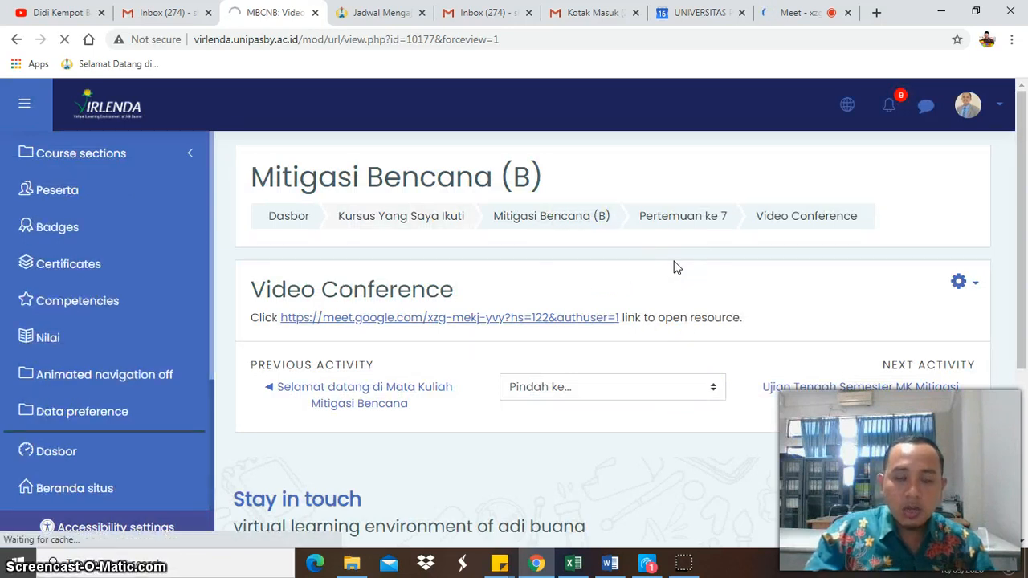
click(848, 14)
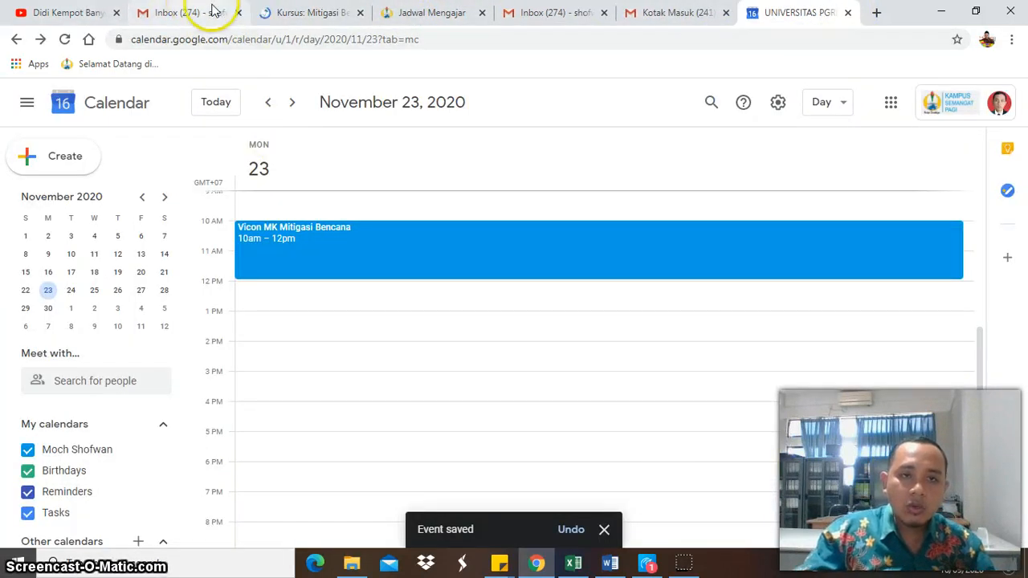
click(301, 12)
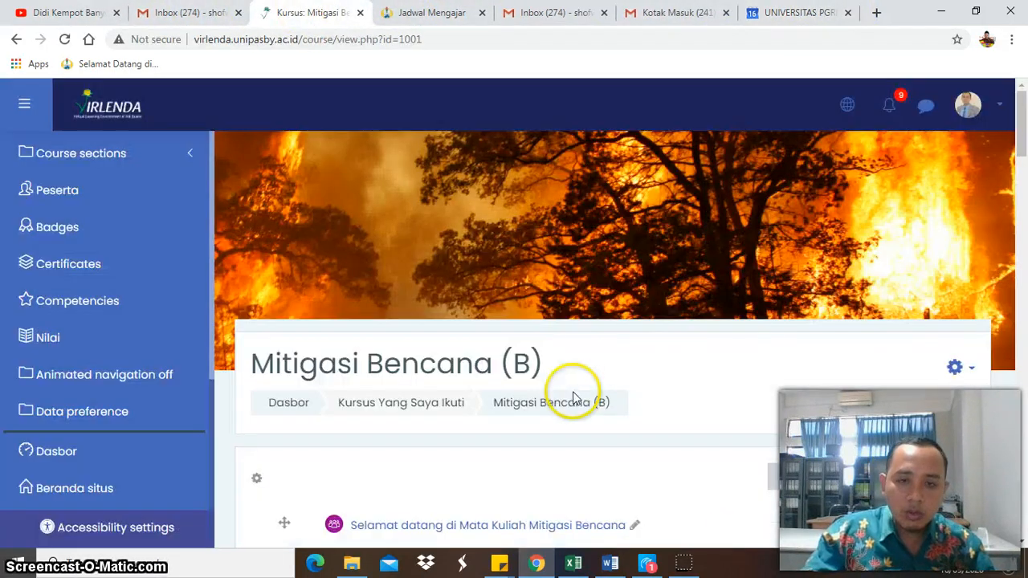
- Check the Pertemuan ke 7 section on the course page and turn off the course's editing mode
scroll(575, 397, down, 4)
scroll(574, 398, down, 12)
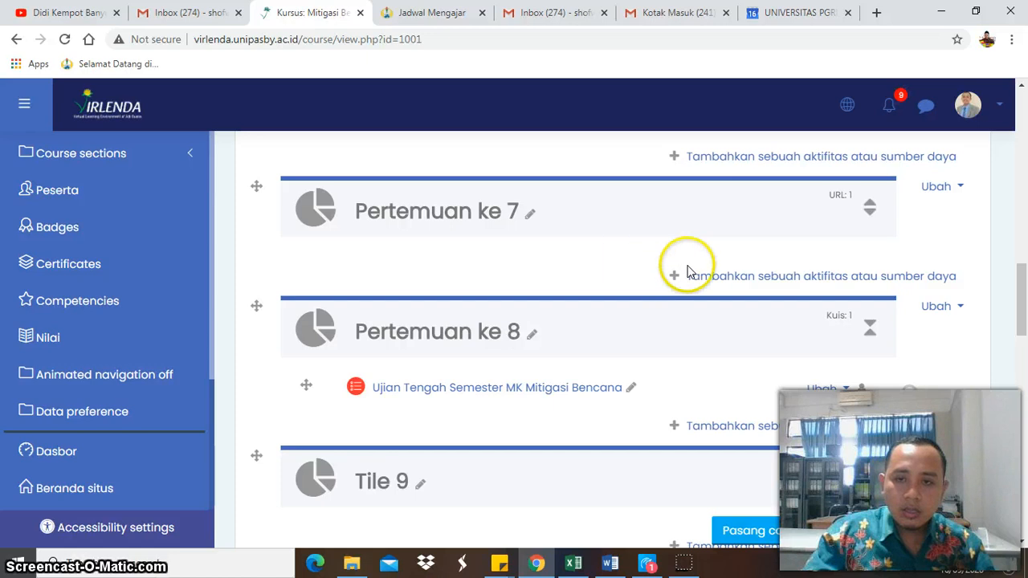
scroll(738, 294, up, 2)
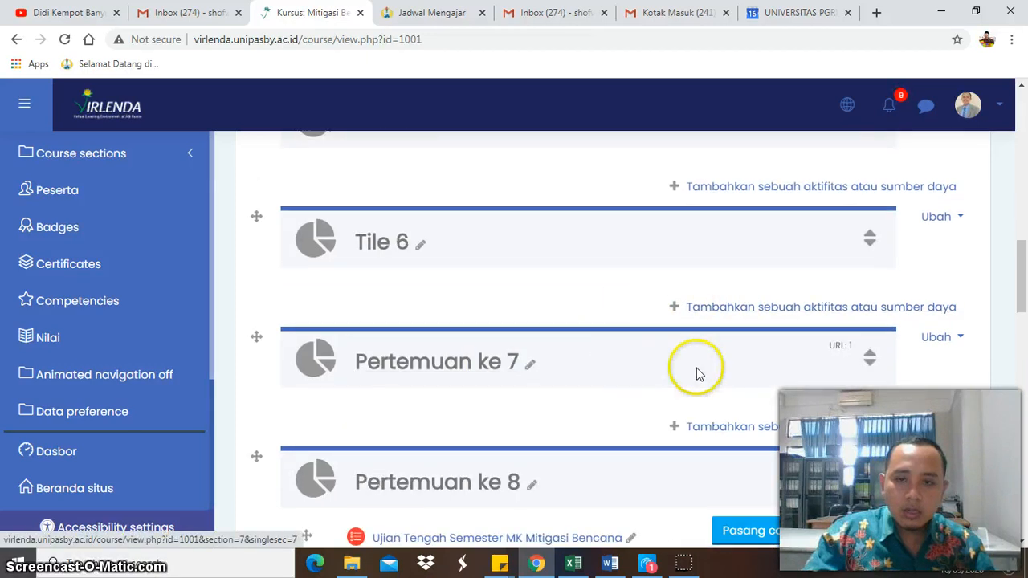
scroll(746, 337, up, 10)
click(962, 226)
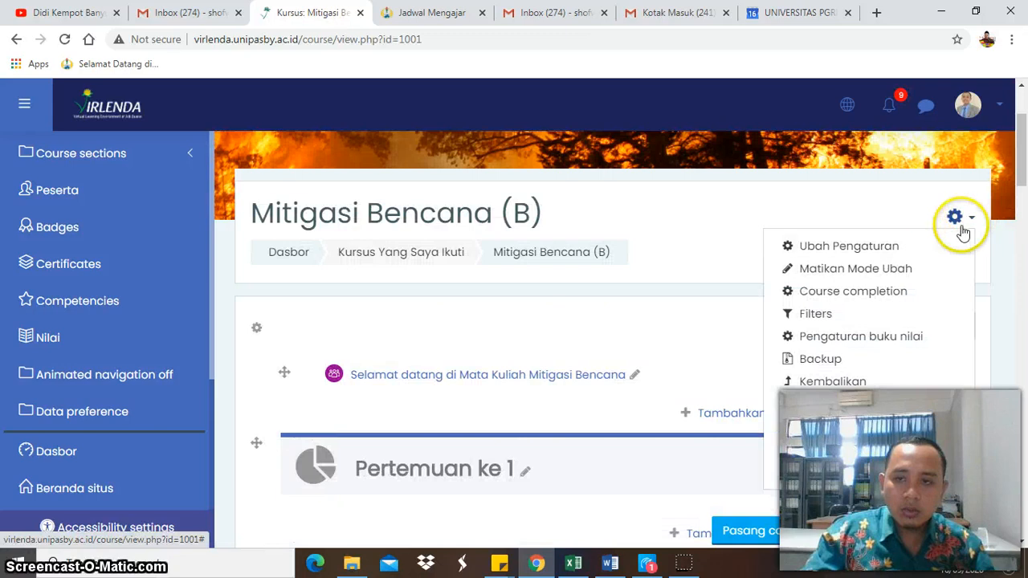
click(901, 270)
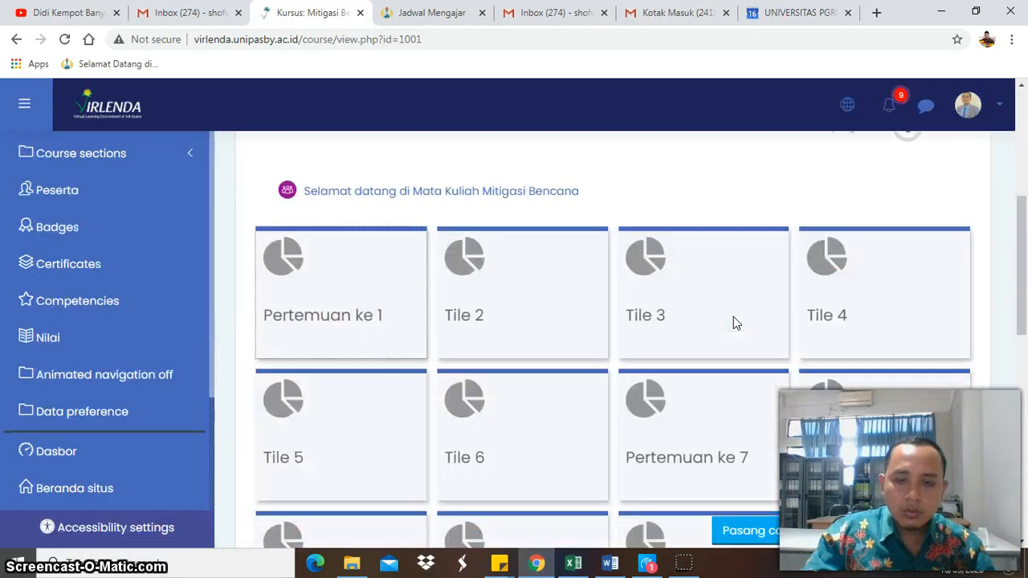
- Test the Video Conference link in Pertemuan ke 7, and close the Google Meet page it opens
scroll(733, 316, down, 6)
scroll(733, 316, up, 4)
click(725, 257)
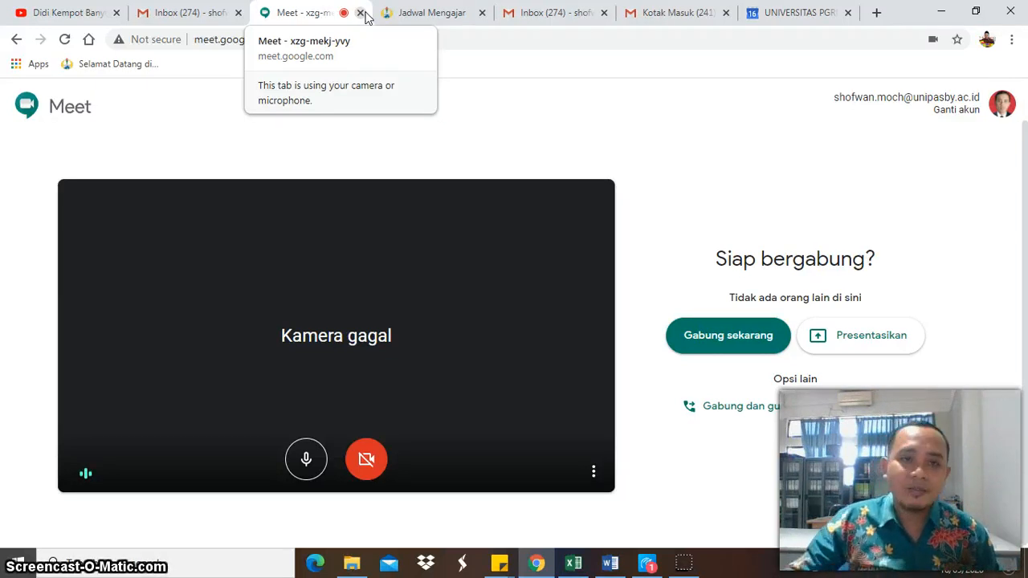
click(318, 18)
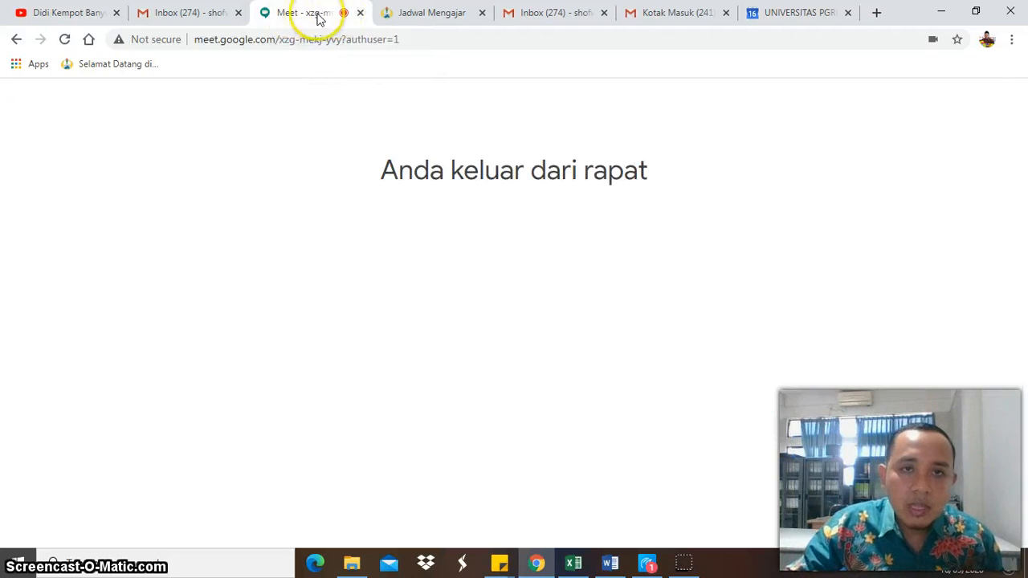
middle_click(319, 20)
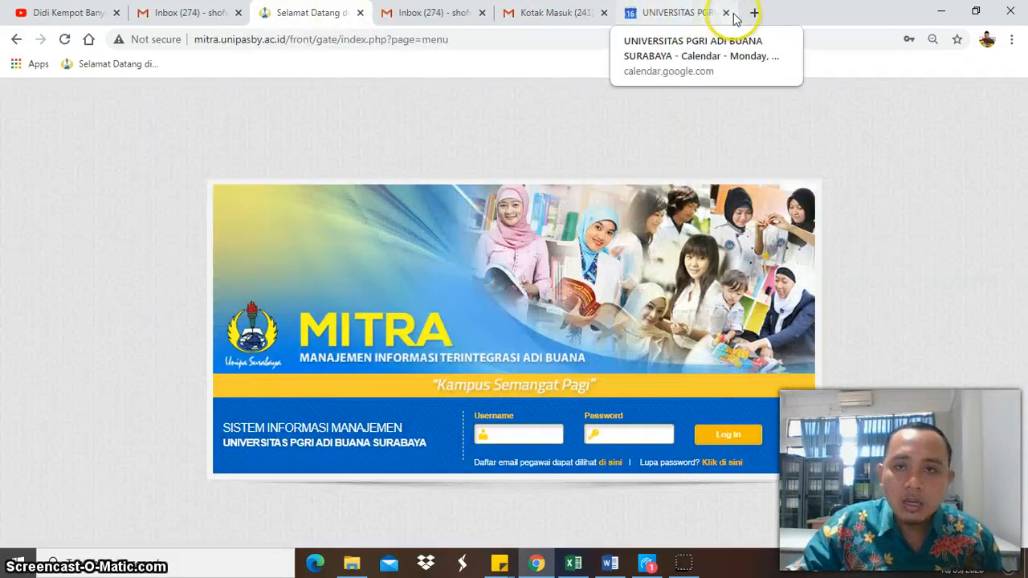
- Open virlenda.unipasby.ac.id in a new browser tab, go to the Mitigasi Bencana (B) course and look over its section tiles
click(755, 14)
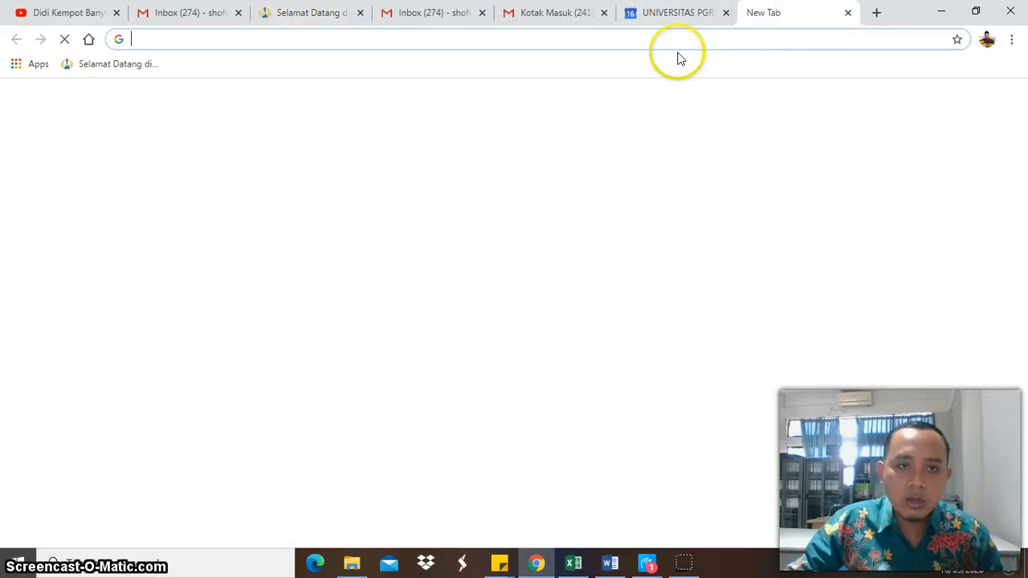
text(virlenda.unipasby.ac.id)
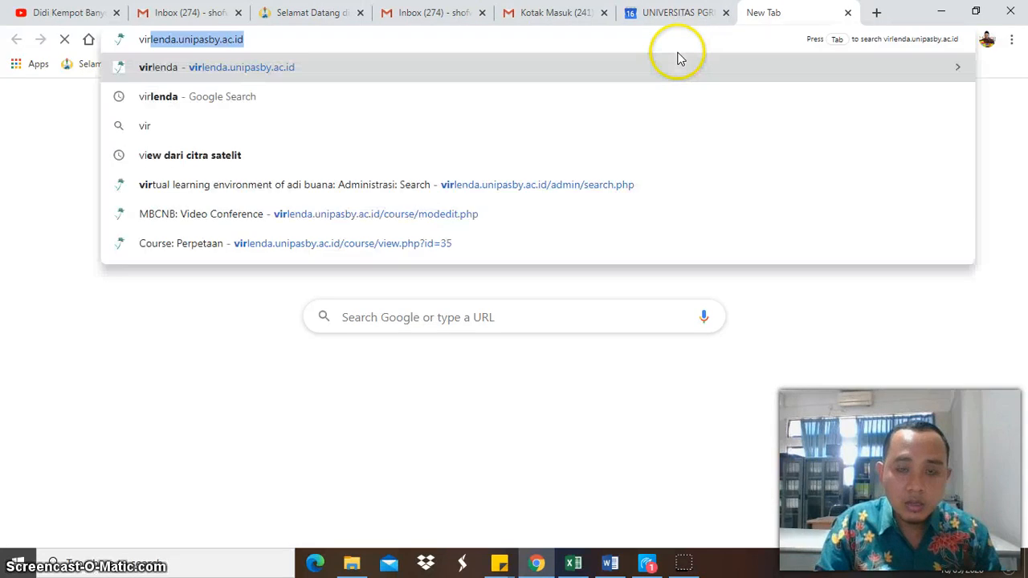
key(Return)
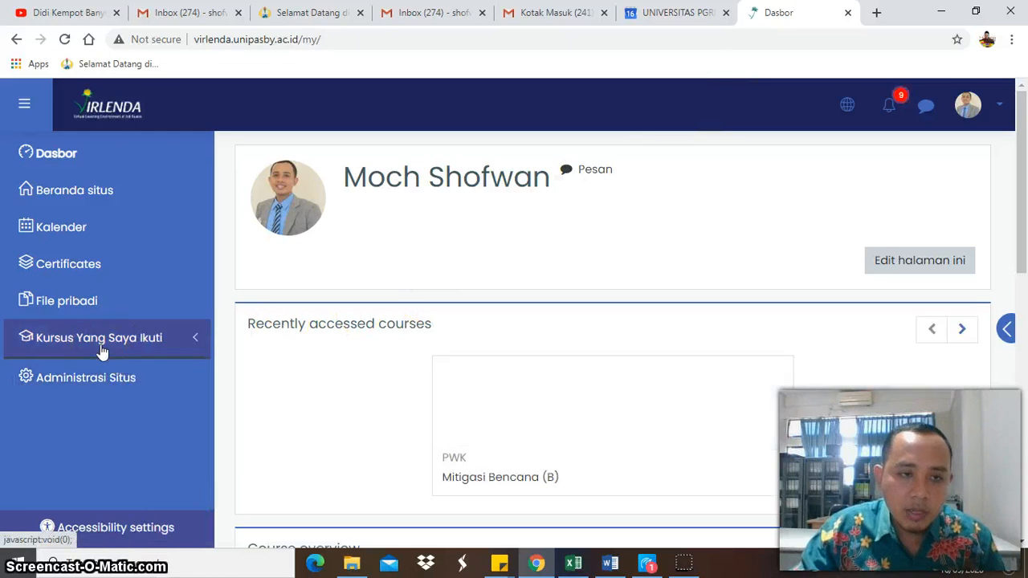
click(95, 374)
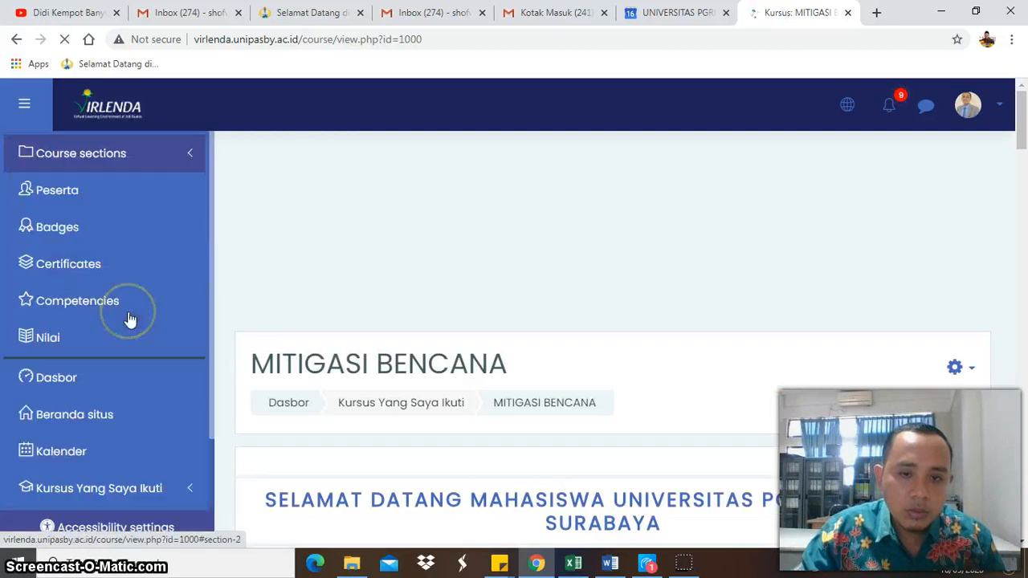
click(130, 318)
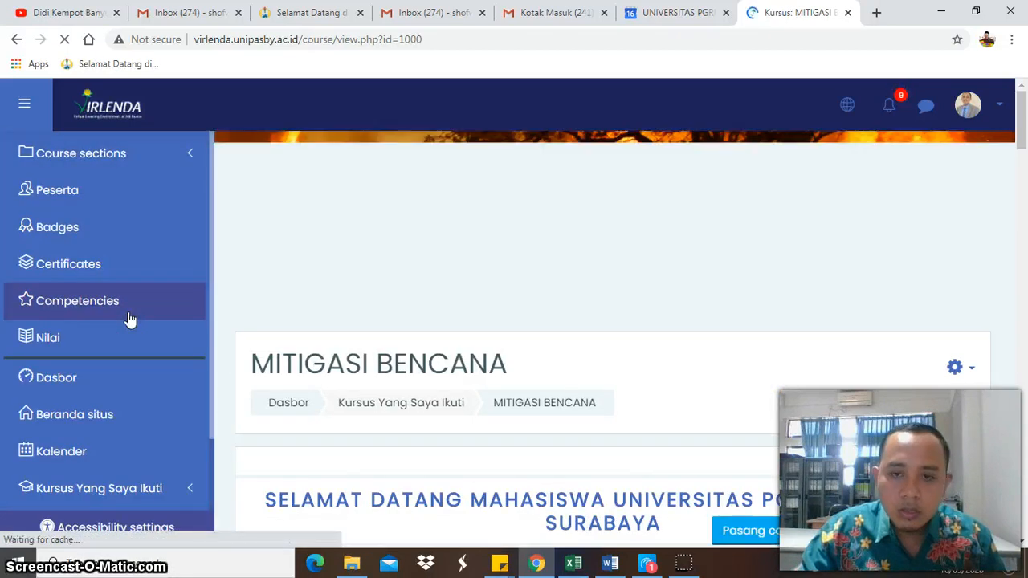
click(163, 487)
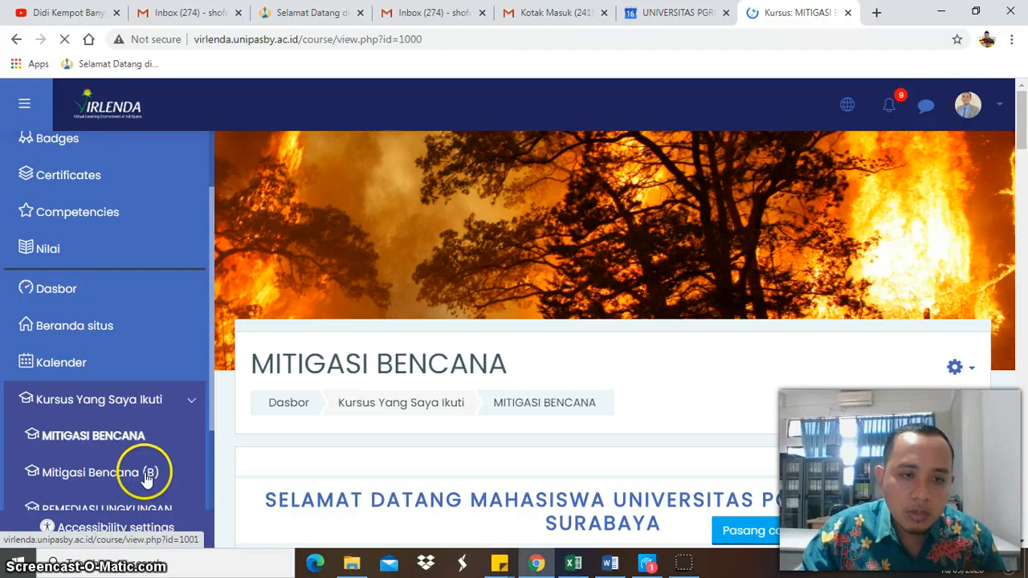
click(147, 475)
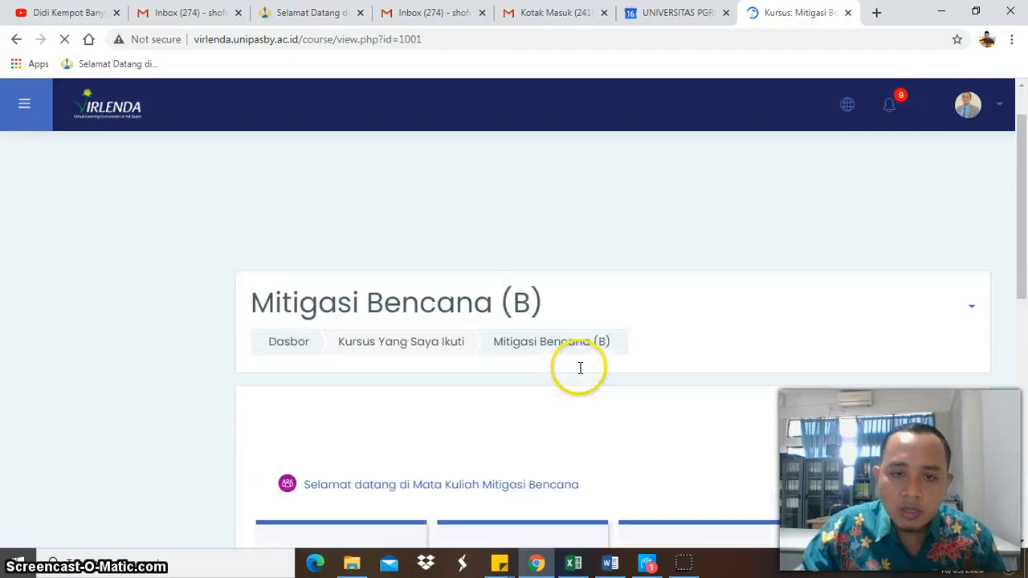
scroll(578, 371, down, 4)
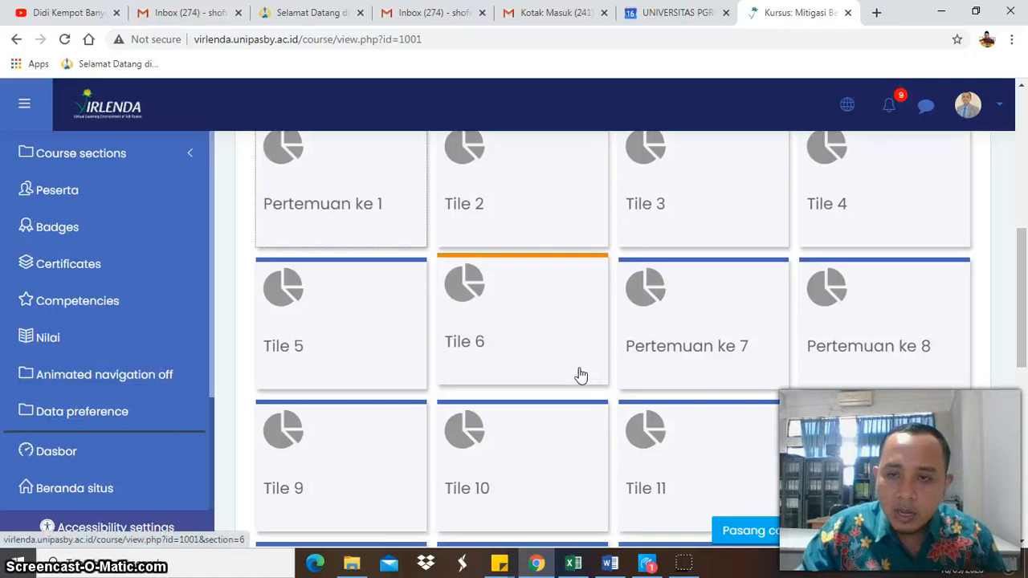
scroll(580, 374, up, 4)
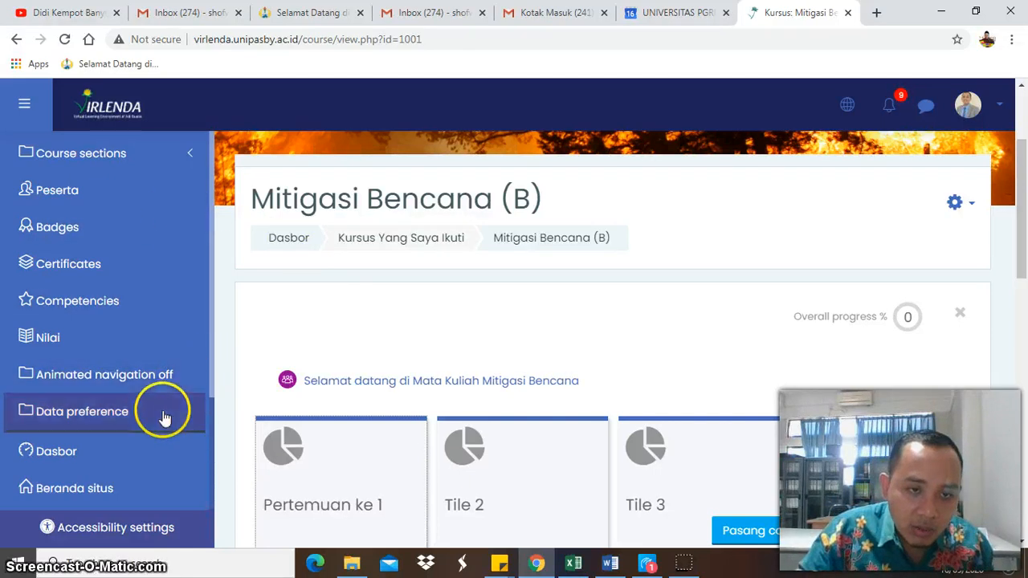
- Reopen the Mitigasi Bencana (B) course from the enrolled courses and review its participant list
scroll(163, 418, down, 2)
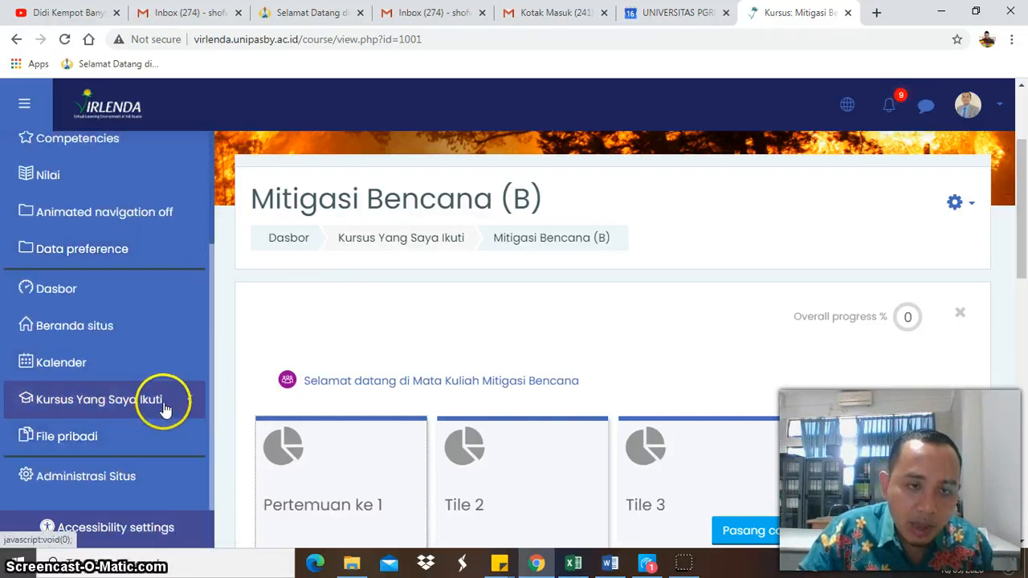
click(164, 406)
click(140, 480)
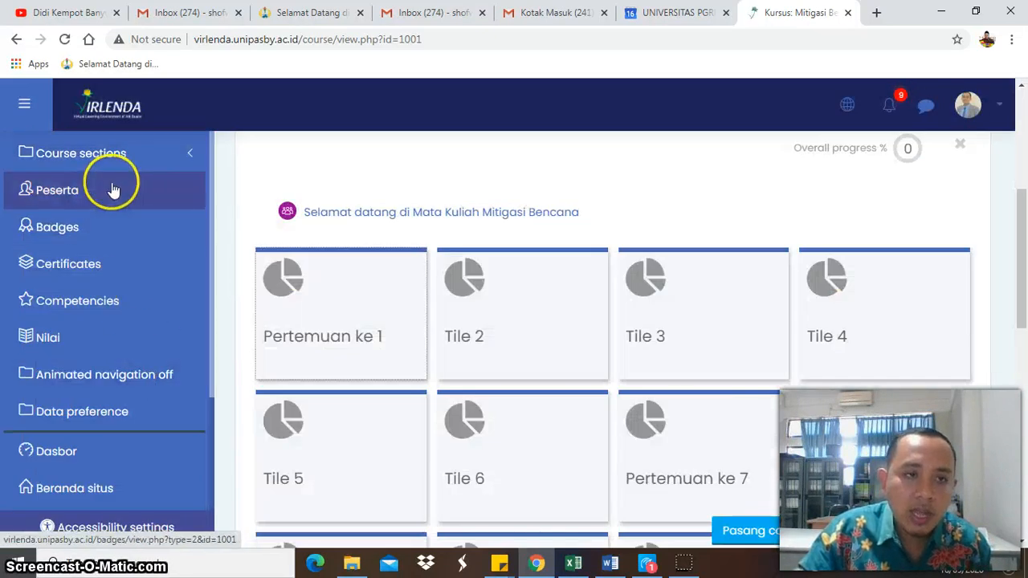
click(113, 190)
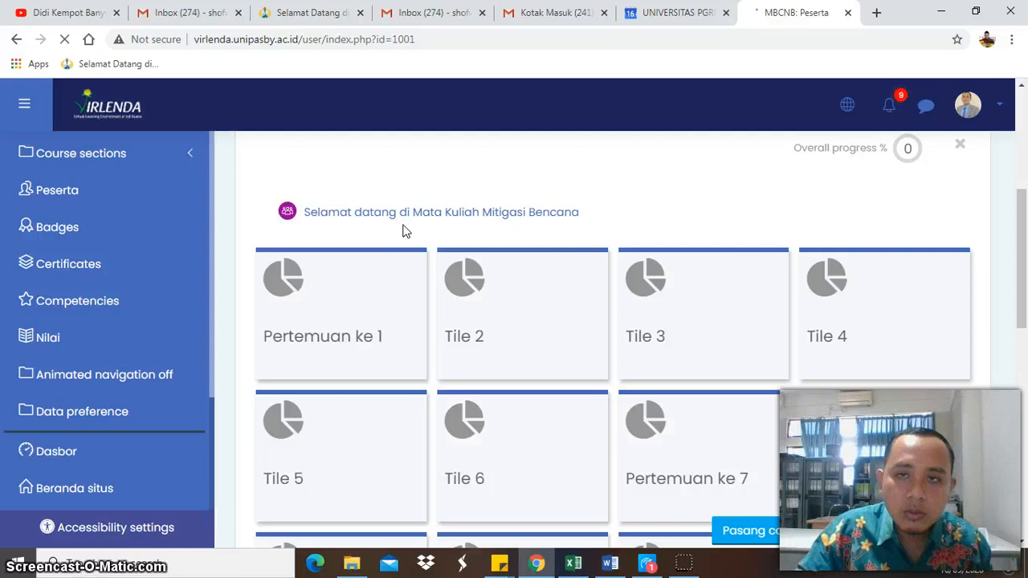
scroll(491, 316, down, 3)
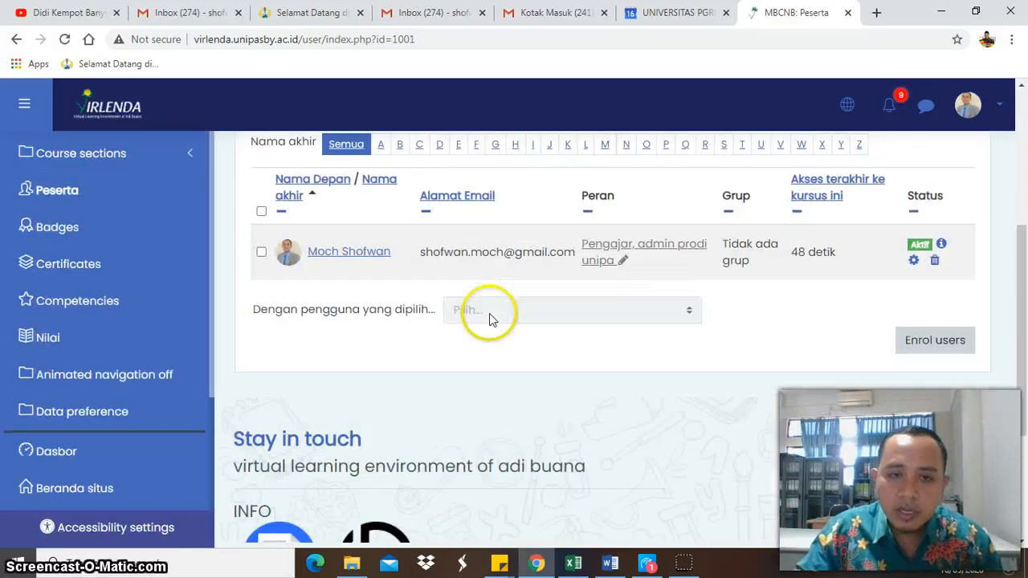
scroll(417, 301, up, 1)
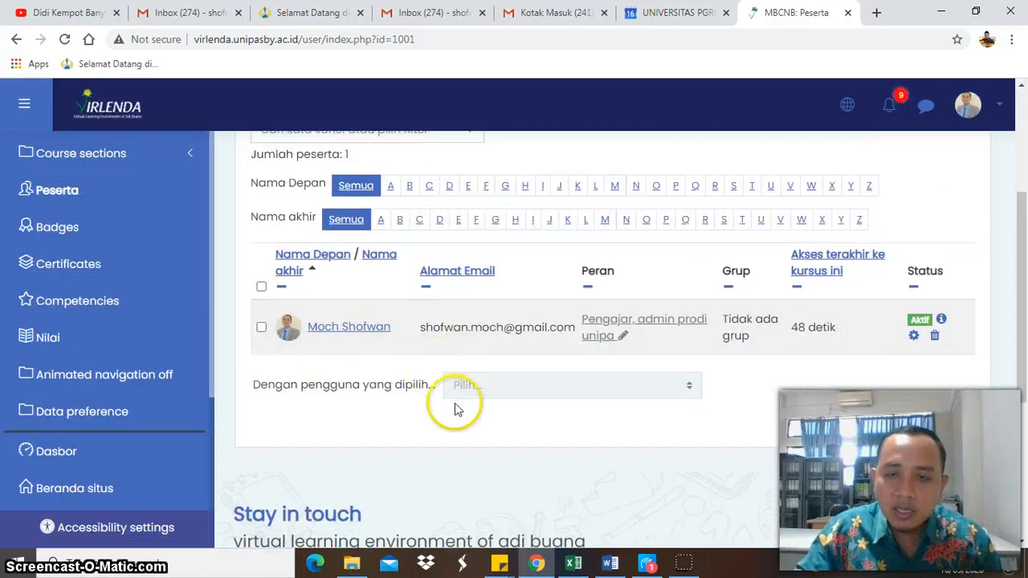
scroll(454, 409, up, 3)
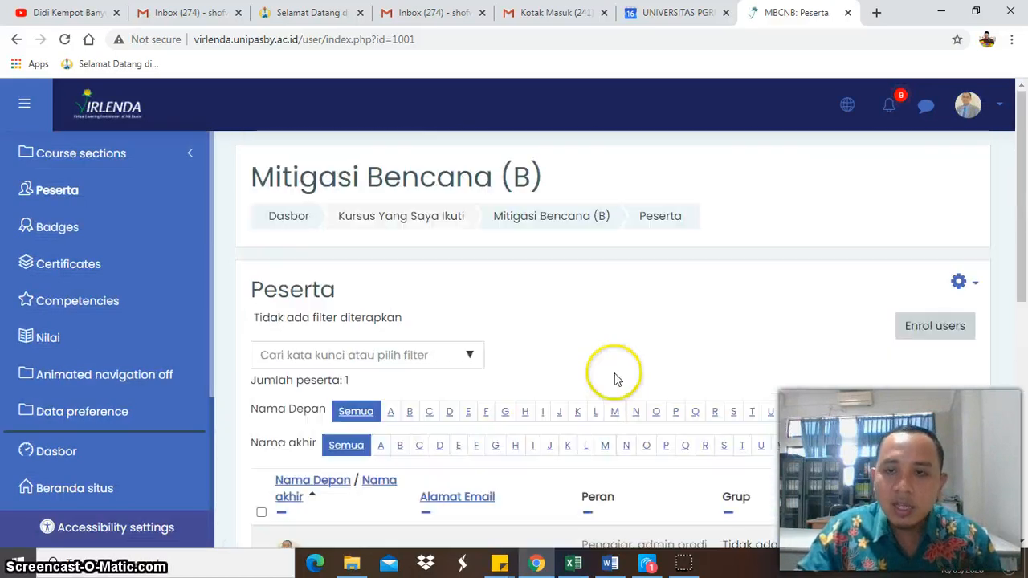
- Search for the student by first name and enrol them in the course with the Siswa role
click(928, 338)
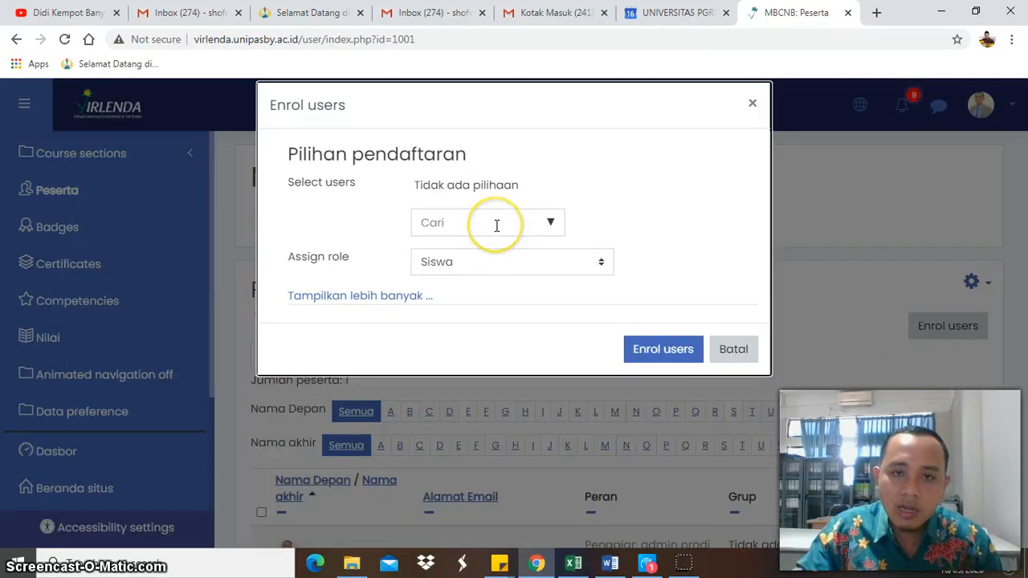
click(496, 224)
text(sepvan)
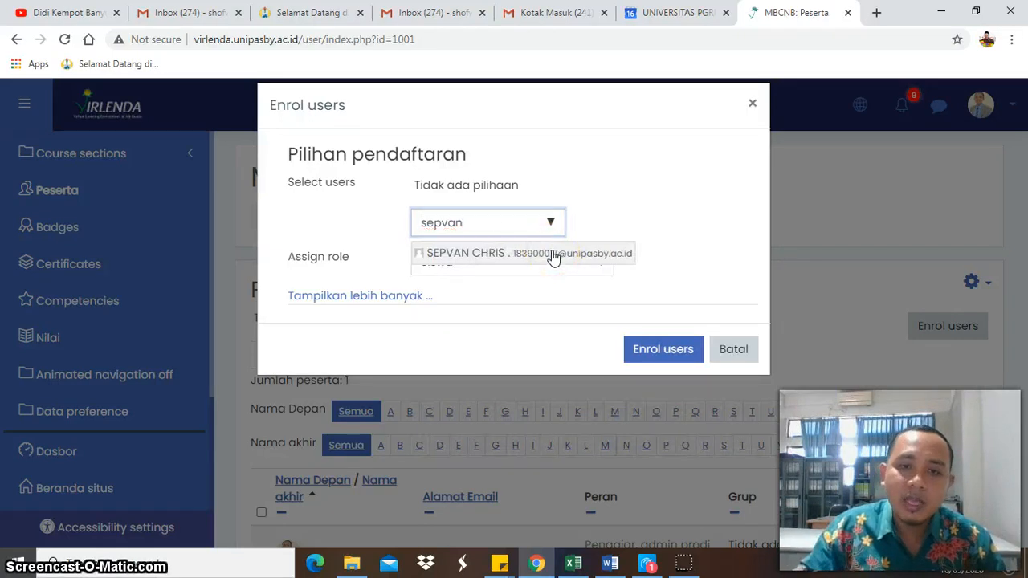
click(553, 255)
click(560, 283)
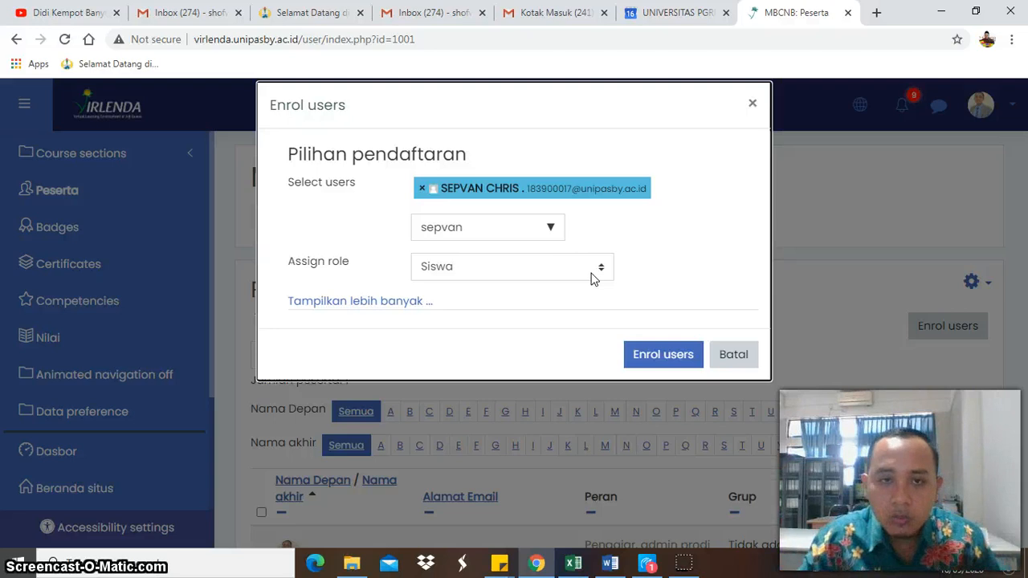
click(591, 273)
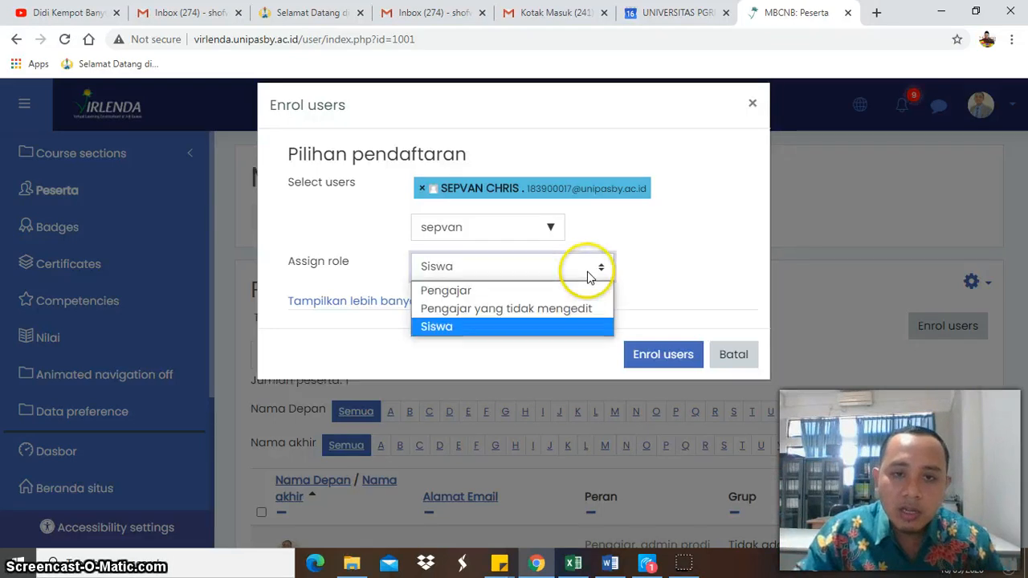
click(672, 275)
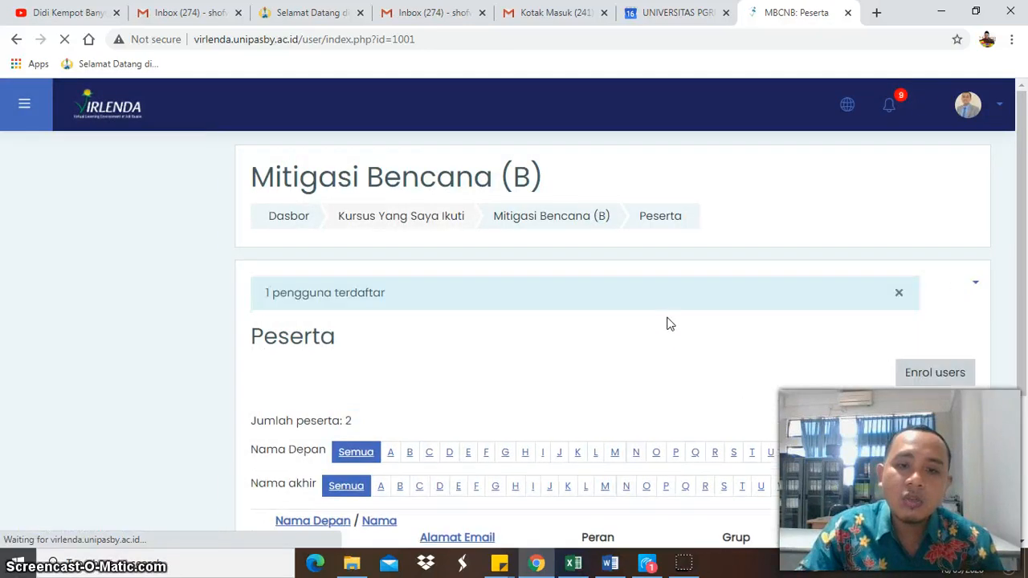
- Unenrol the newly added student from the course and confirm the removal
scroll(666, 324, down, 4)
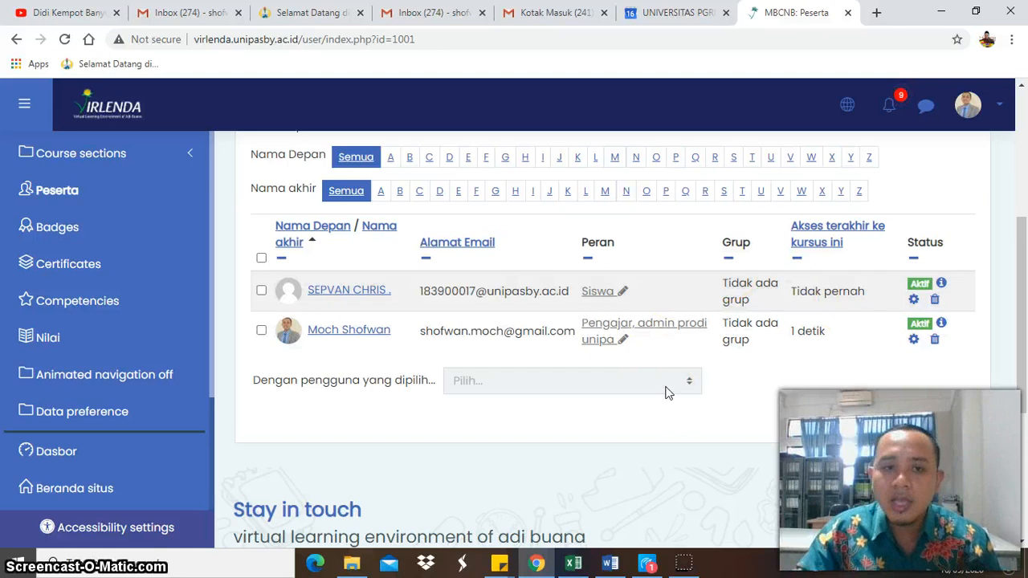
click(934, 300)
click(667, 220)
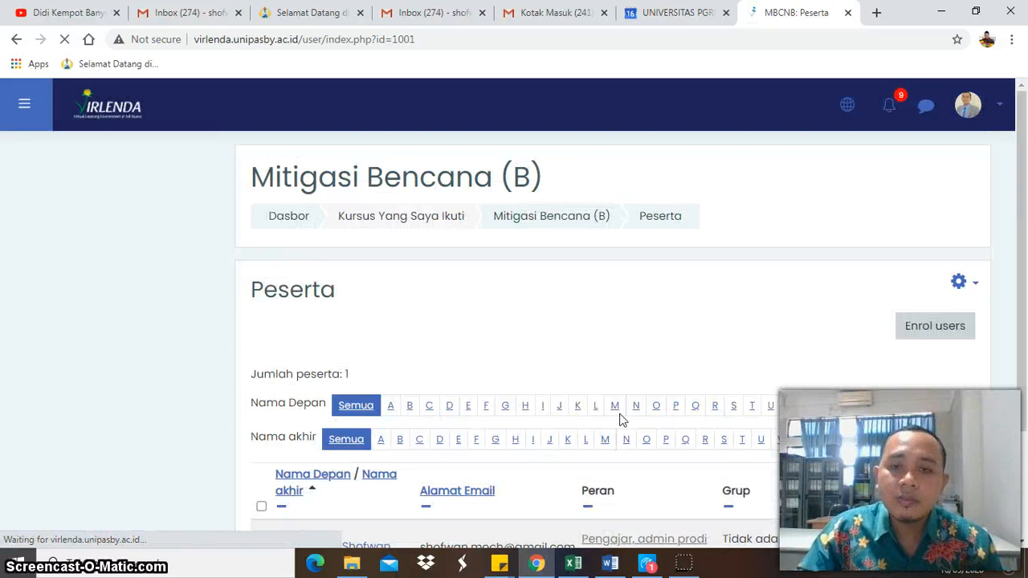
- Open the enrolment methods of the Mitigasi Bencana (B) course and enable Pendaftaran mandiri (Siswa)
scroll(619, 418, down, 5)
scroll(644, 422, up, 4)
scroll(649, 432, up, 1)
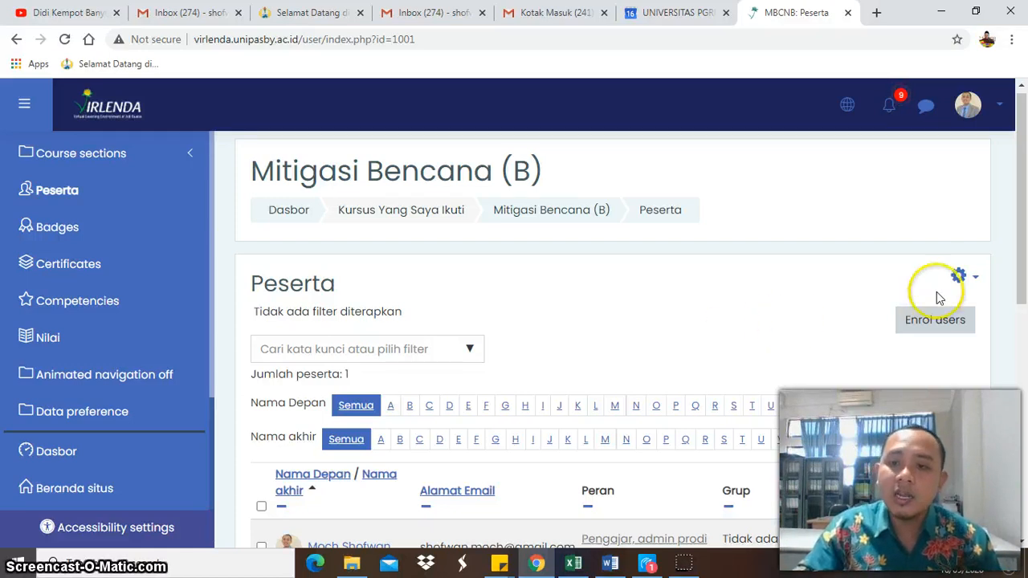
click(961, 278)
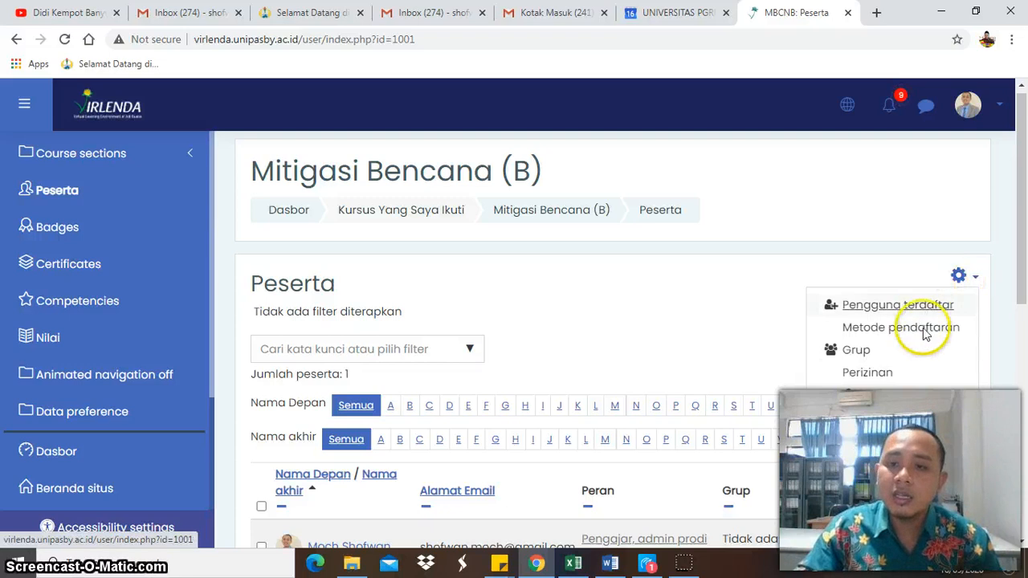
click(863, 328)
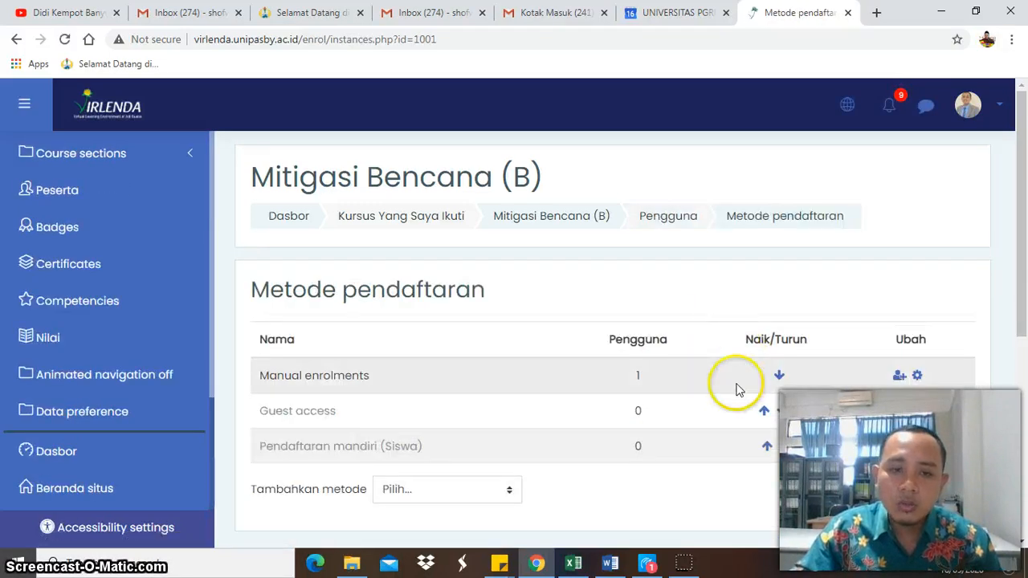
click(911, 458)
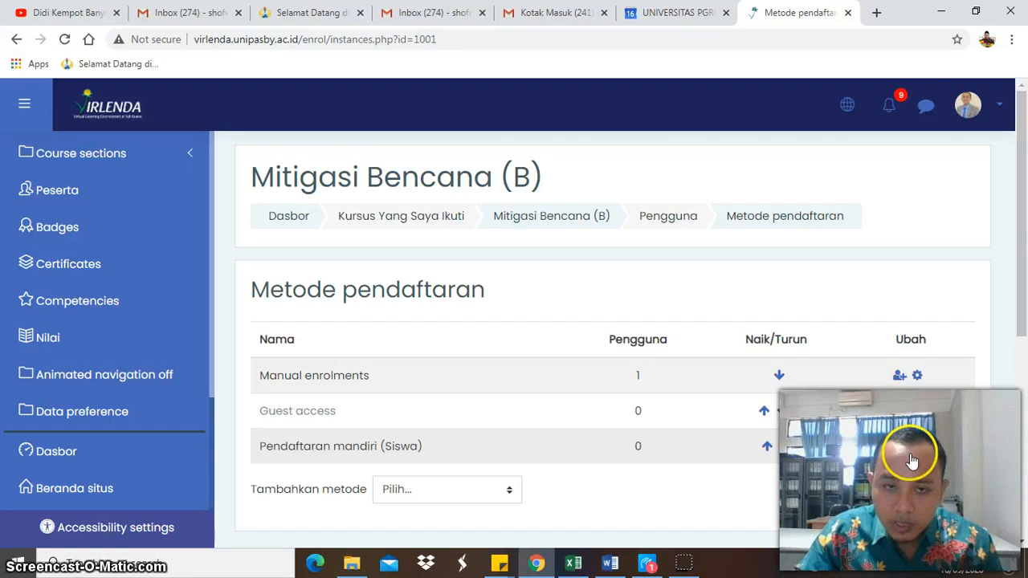
- Open the settings of the Pendaftaran mandiri (Siswa) method and name the instance Mitigasi Bencana
click(925, 458)
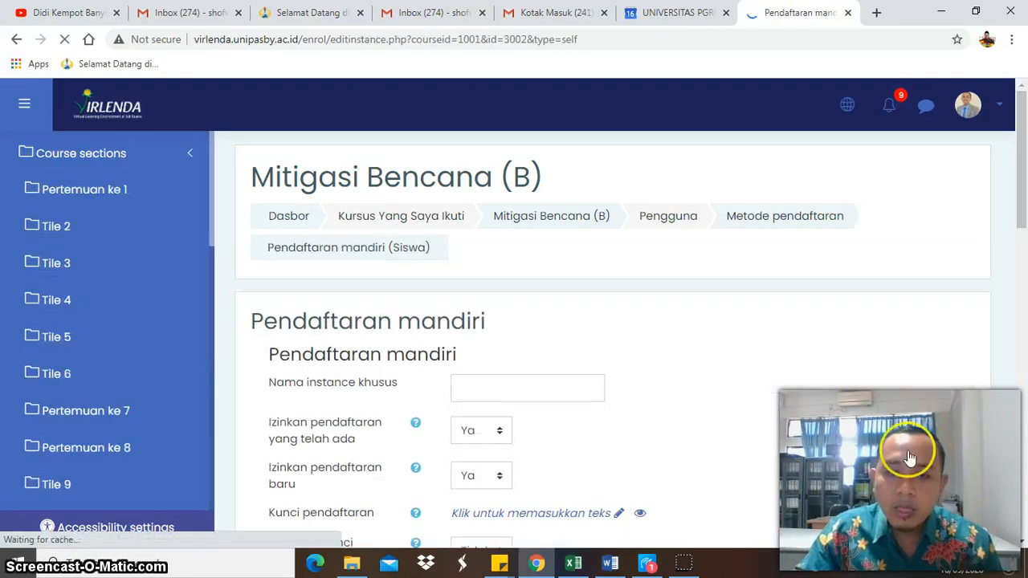
click(527, 387)
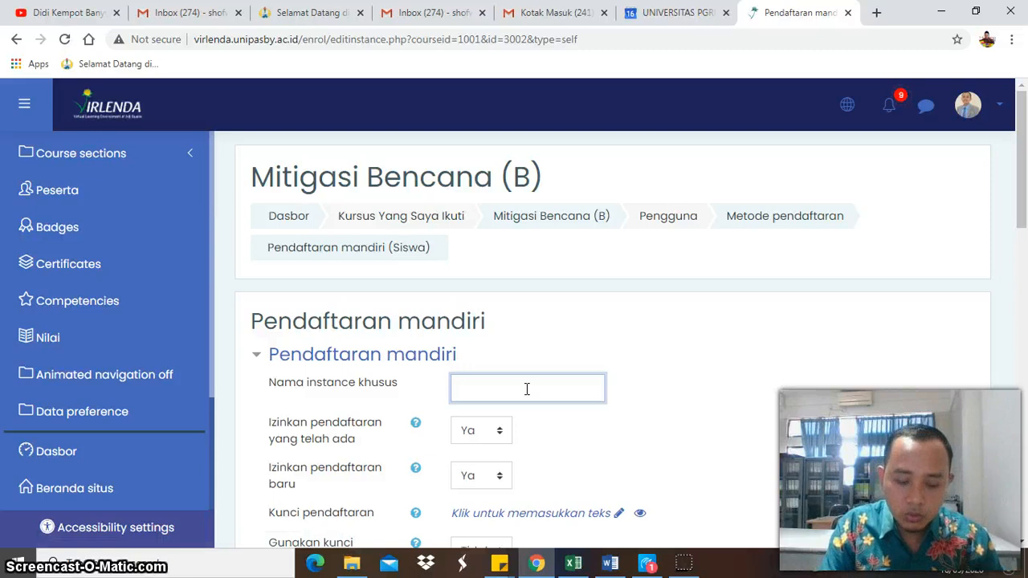
text(Mit)
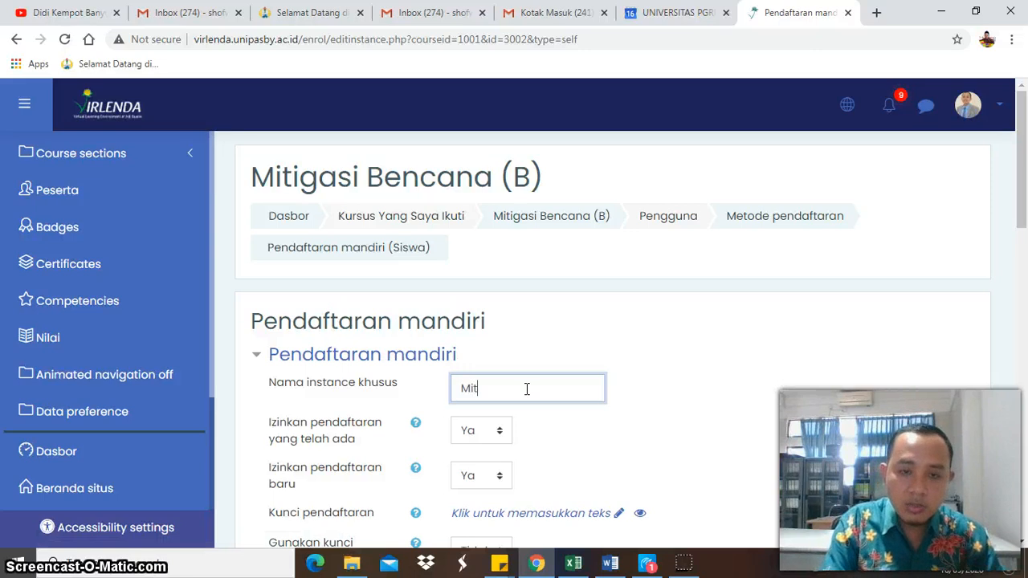
text(igasi Bencana)
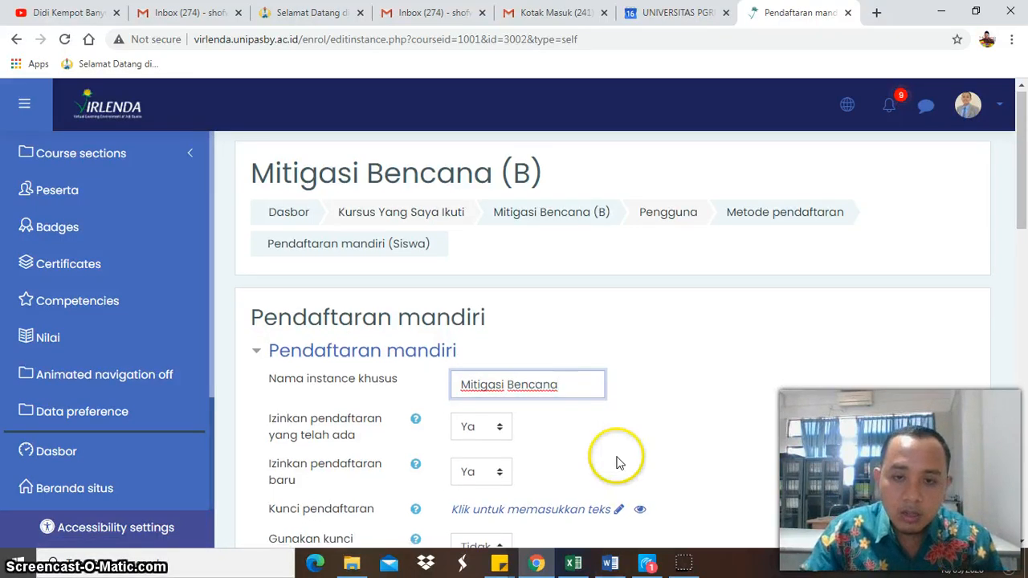
- Enter the enrolment key for the self-enrolment method, reveal it to check it and confirm it
scroll(614, 459, down, 2)
click(615, 366)
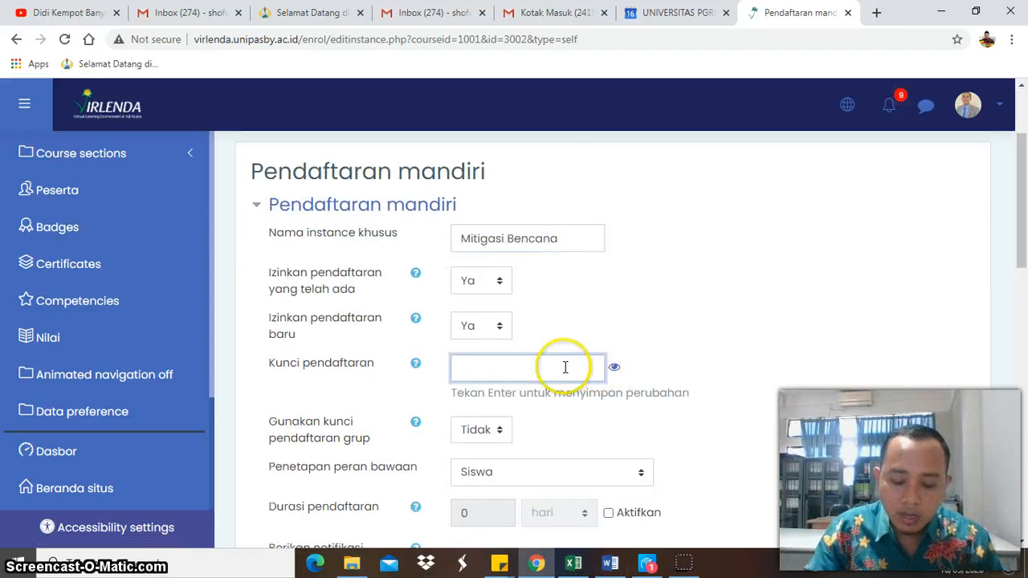
text(•••••)
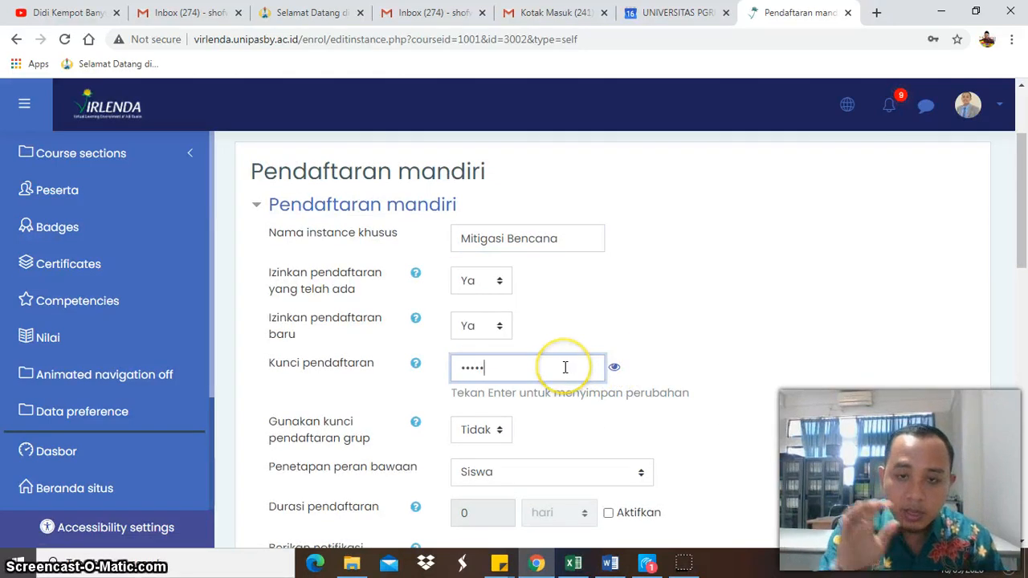
click(614, 367)
double_click(485, 367)
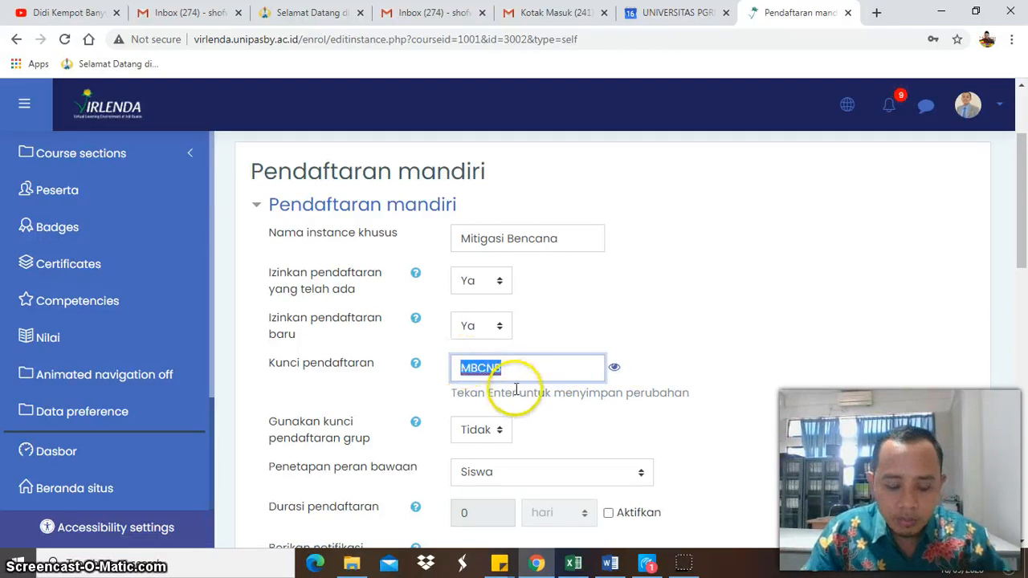
key(Return)
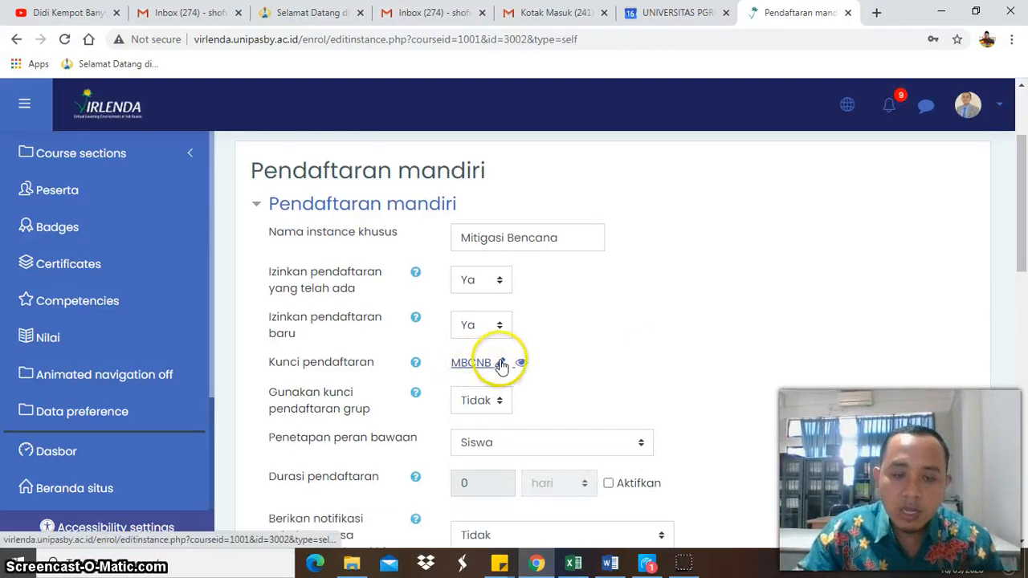
- Set the use of group enrolment keys to Ya and save the self-enrolment settings
scroll(592, 344, down, 2)
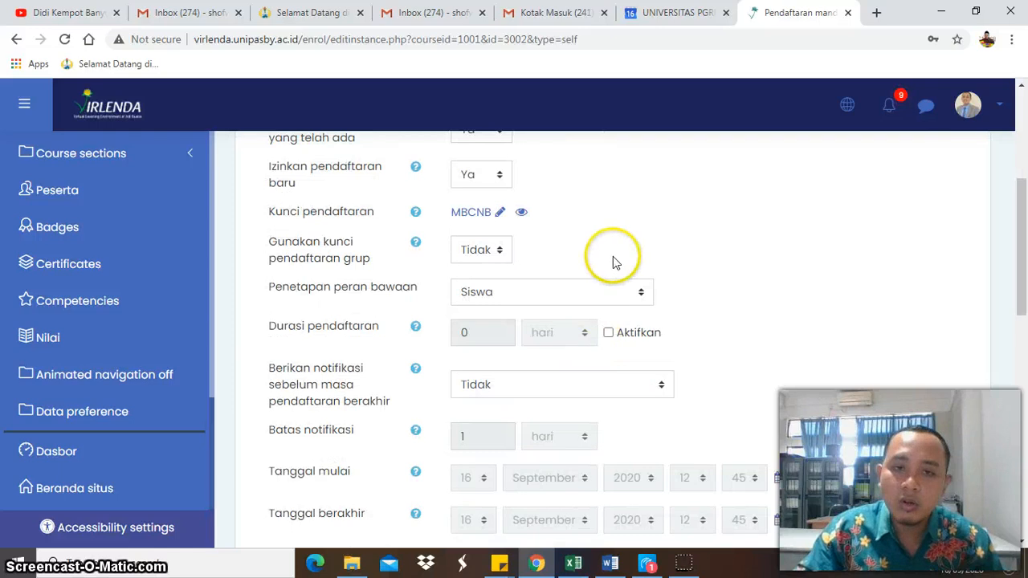
click(493, 256)
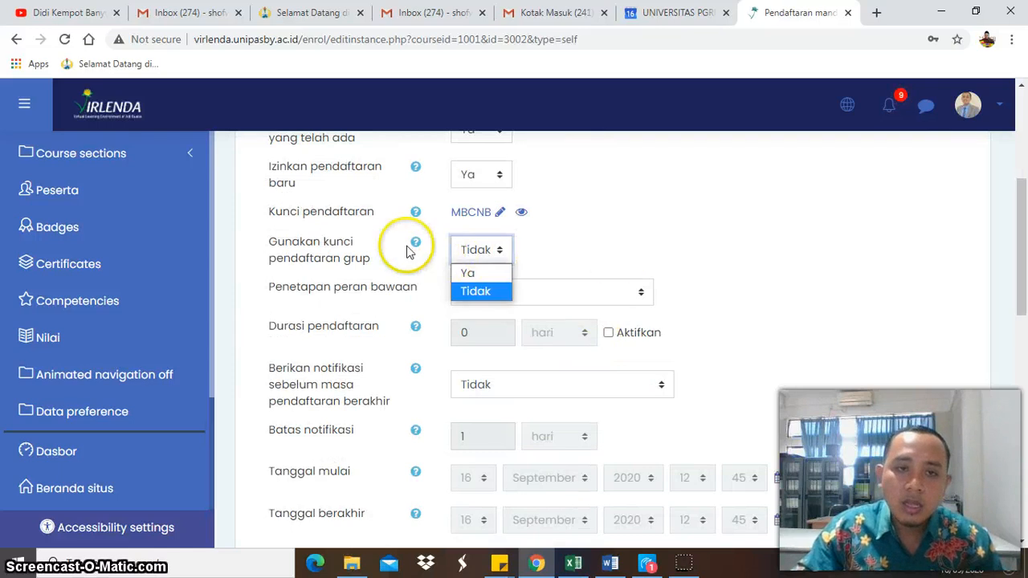
click(466, 275)
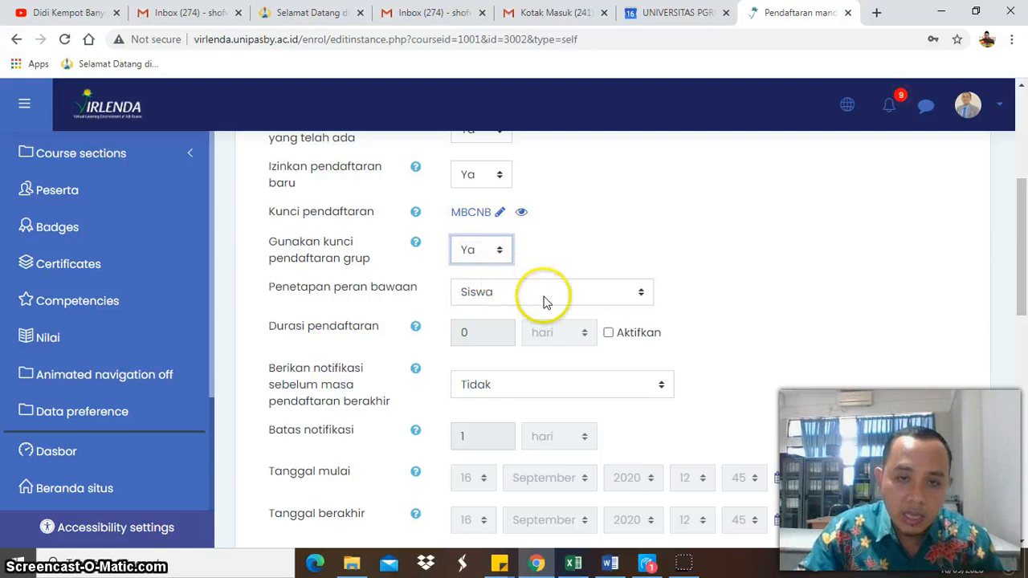
scroll(587, 333, down, 2)
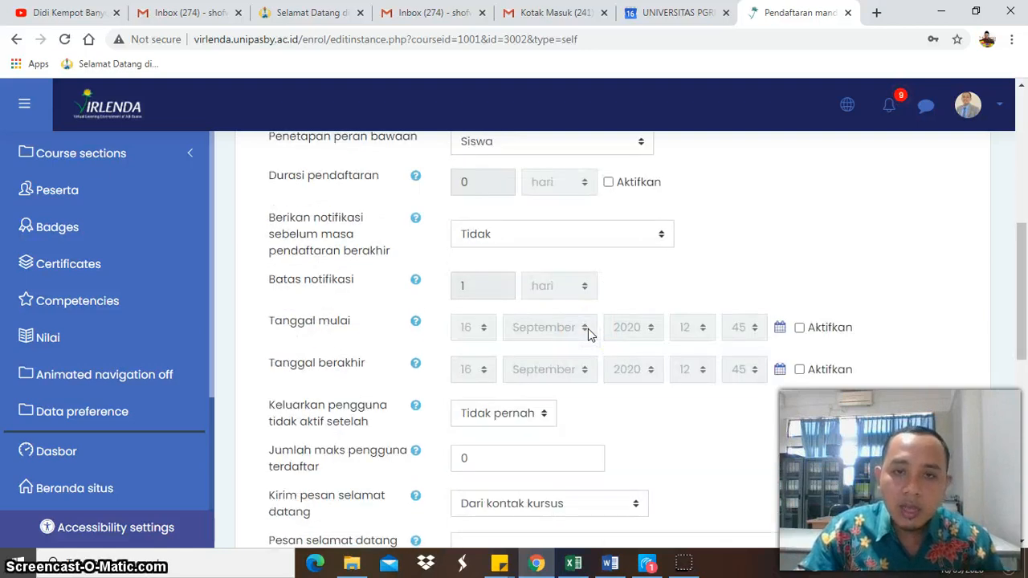
scroll(587, 334, up, 2)
scroll(588, 334, down, 2)
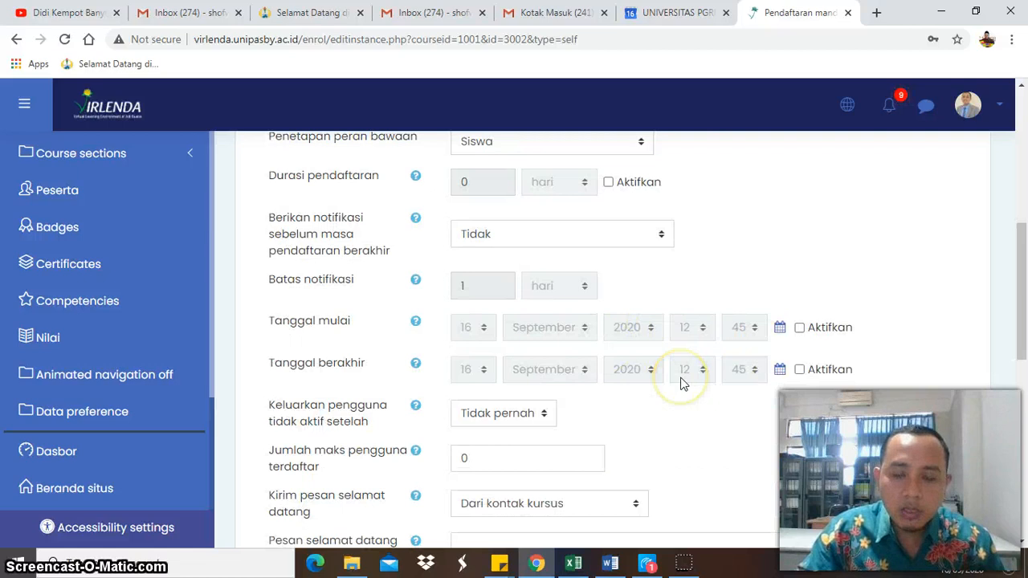
scroll(680, 383, down, 2)
scroll(681, 383, down, 2)
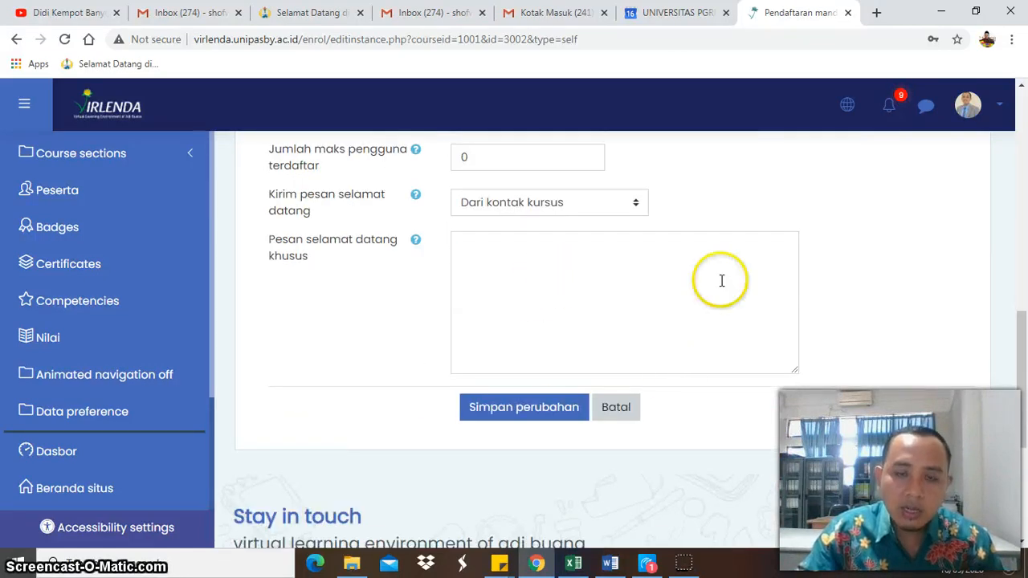
click(536, 410)
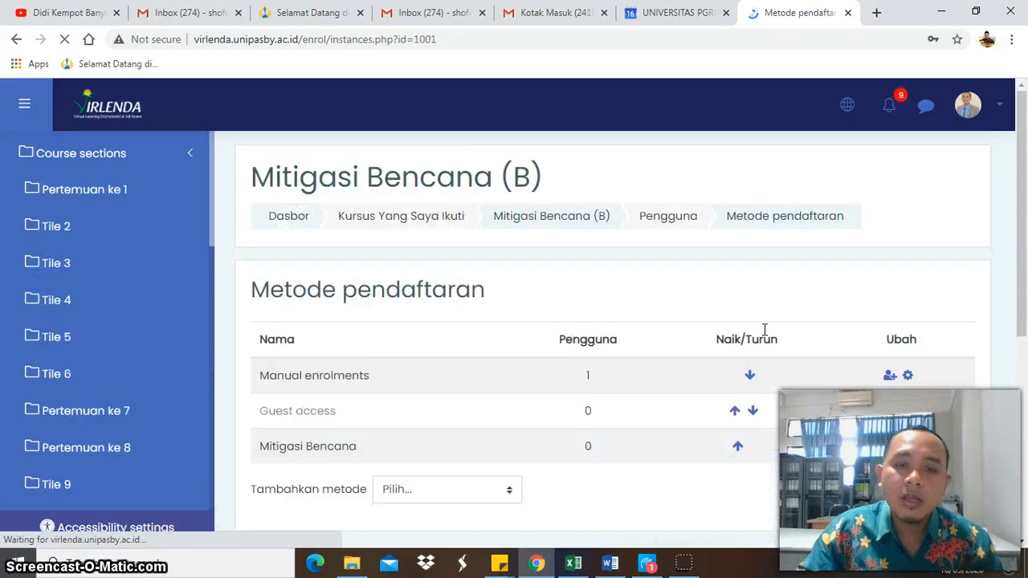
- Review the enrolment methods list and log out of the lecturer account
scroll(764, 329, down, 3)
scroll(764, 329, up, 3)
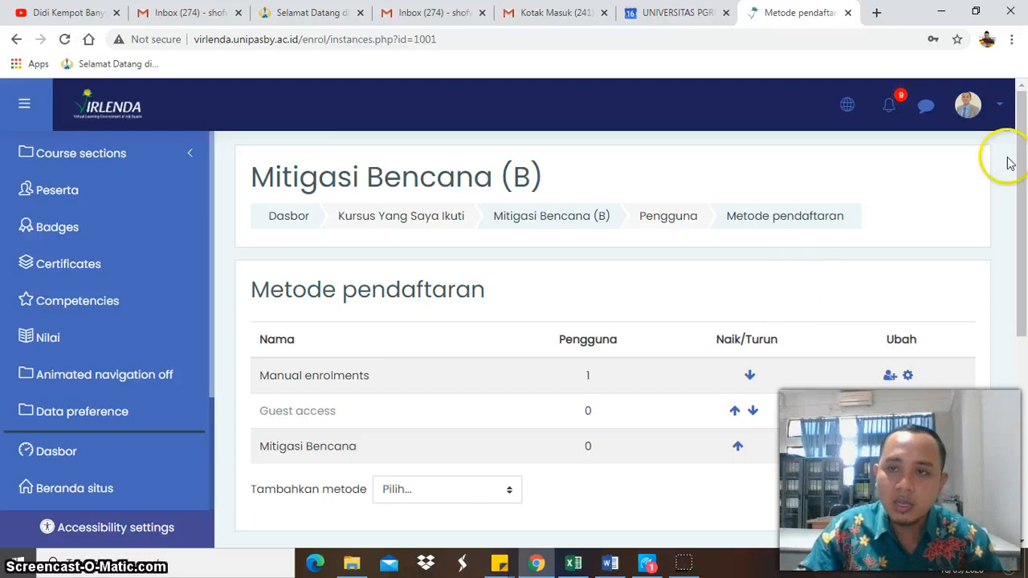
click(998, 106)
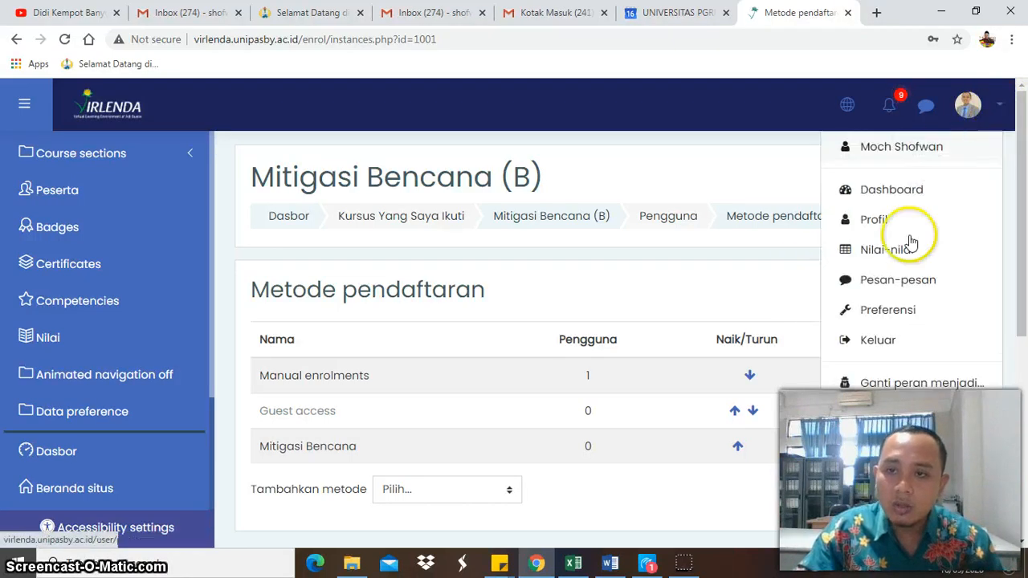
click(894, 343)
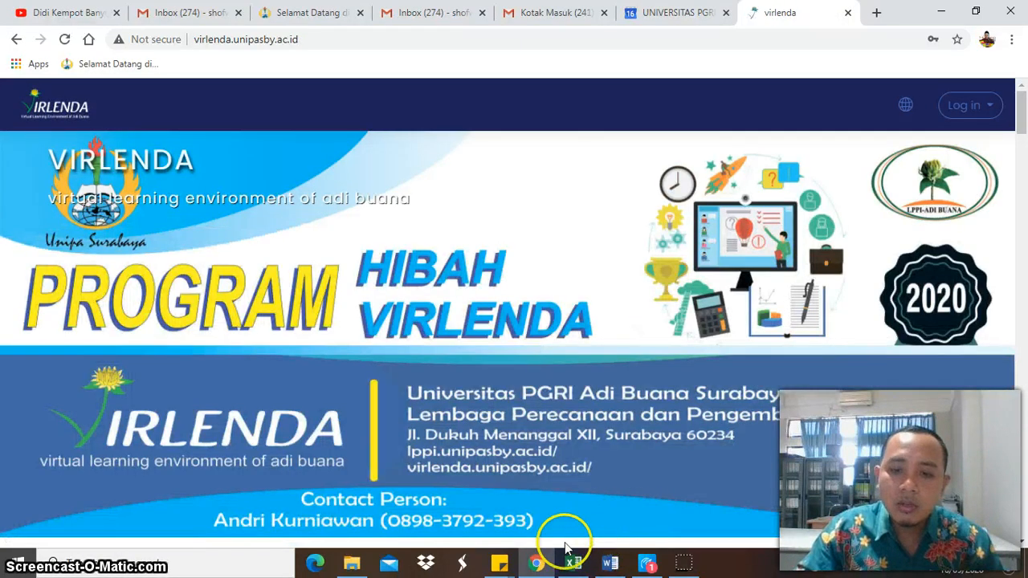
- Look up the student number in Sticky Notes and return to the VIRLENDA site in the browser
click(519, 551)
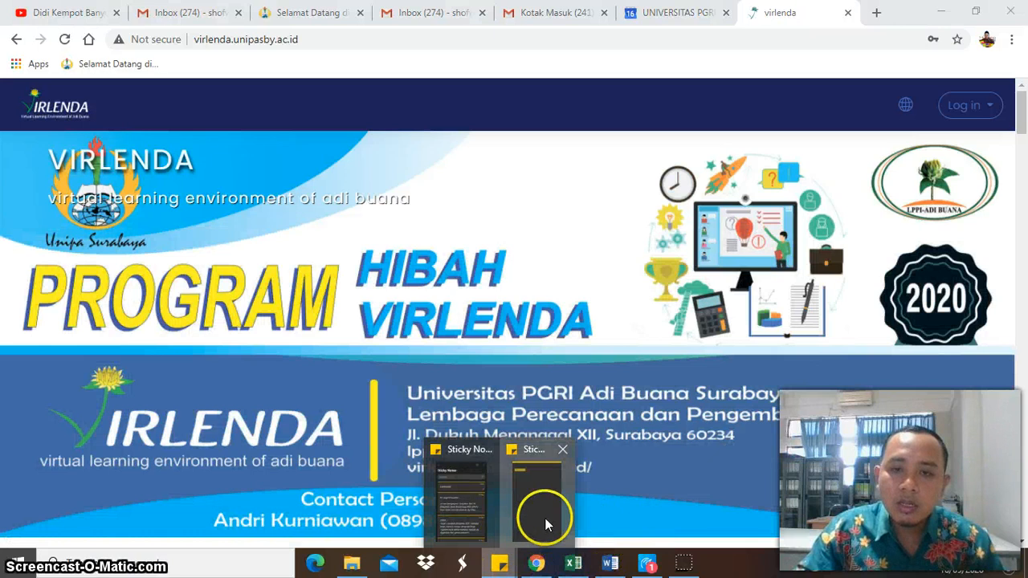
click(544, 518)
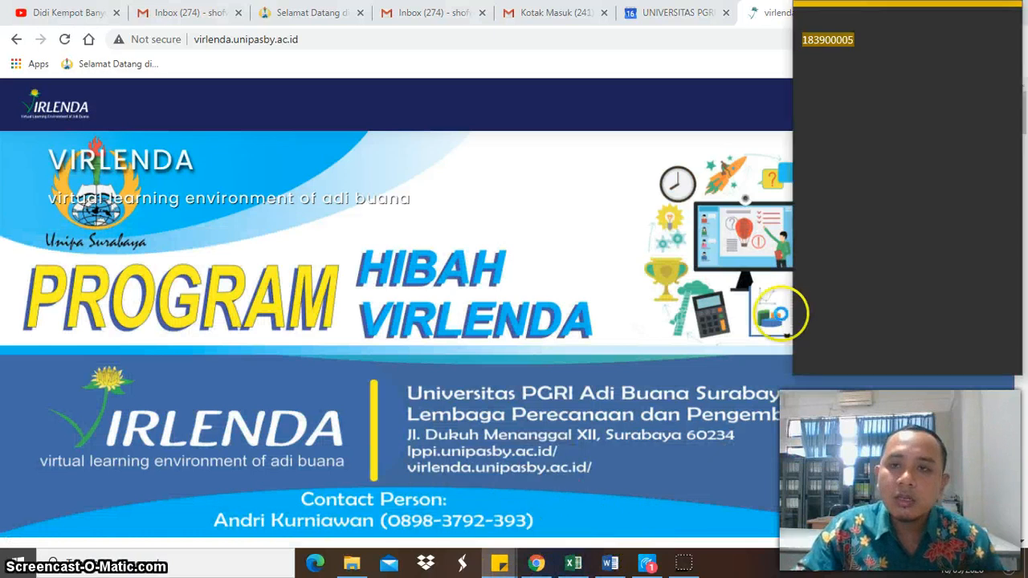
click(854, 175)
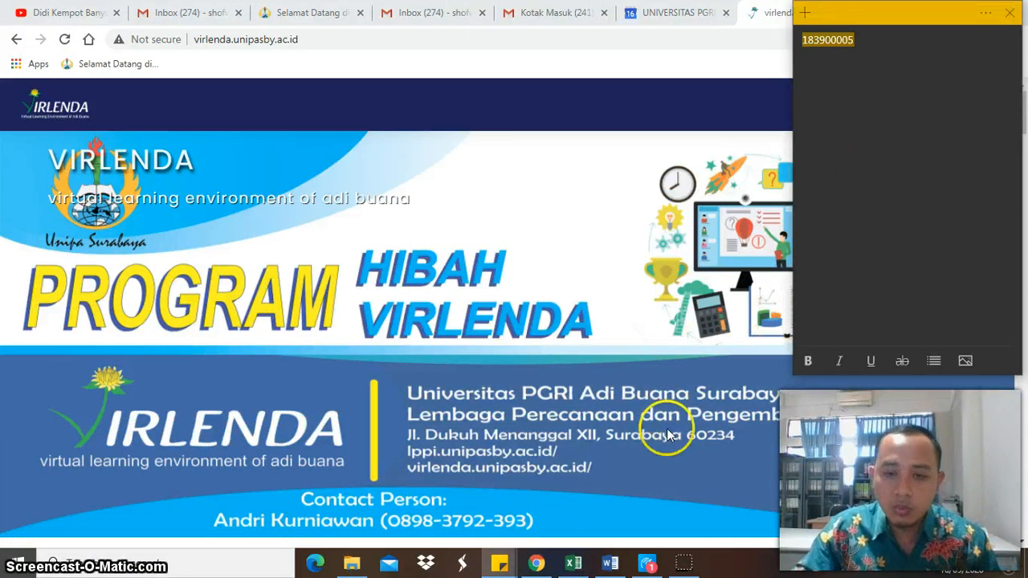
click(676, 105)
- Try to log in to VIRLENDA with the student number as username and the account password
click(968, 105)
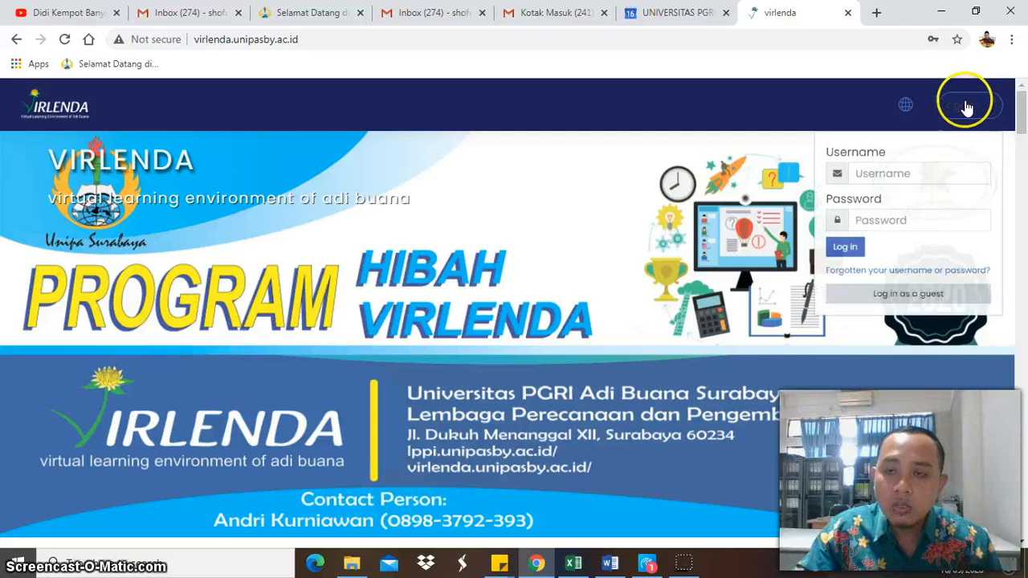
click(863, 188)
text(183900005)
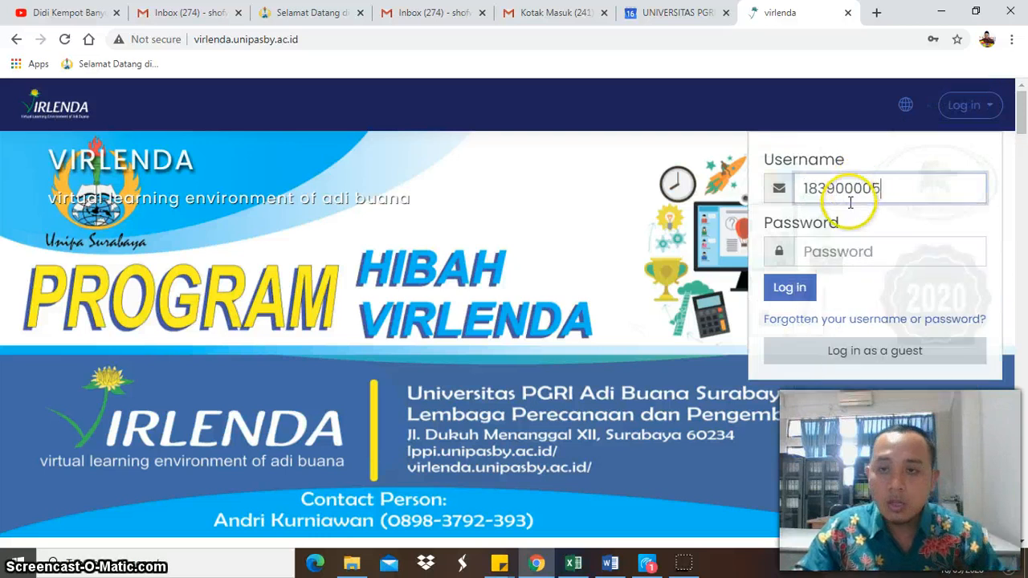
click(847, 245)
text(a)
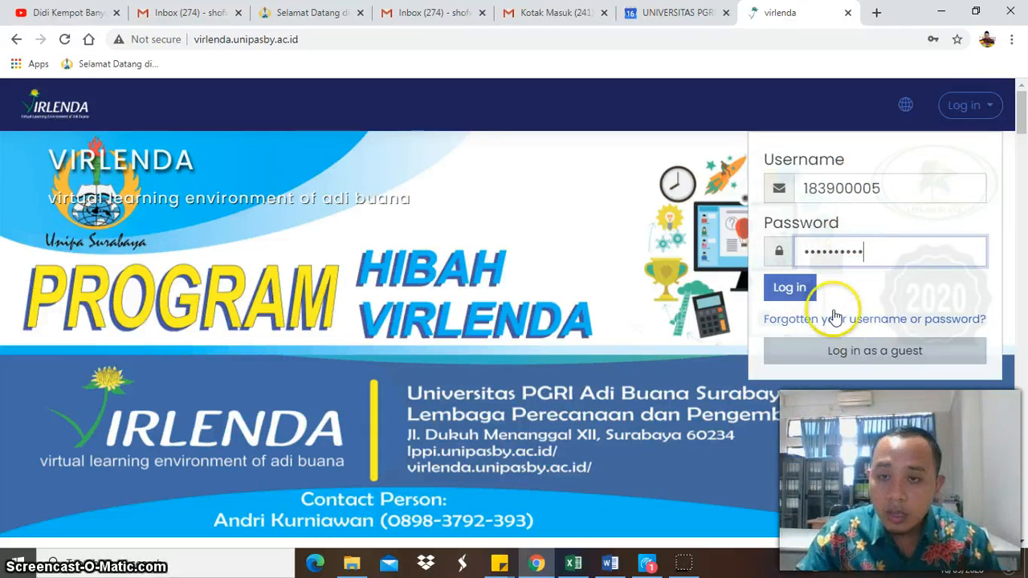
click(812, 297)
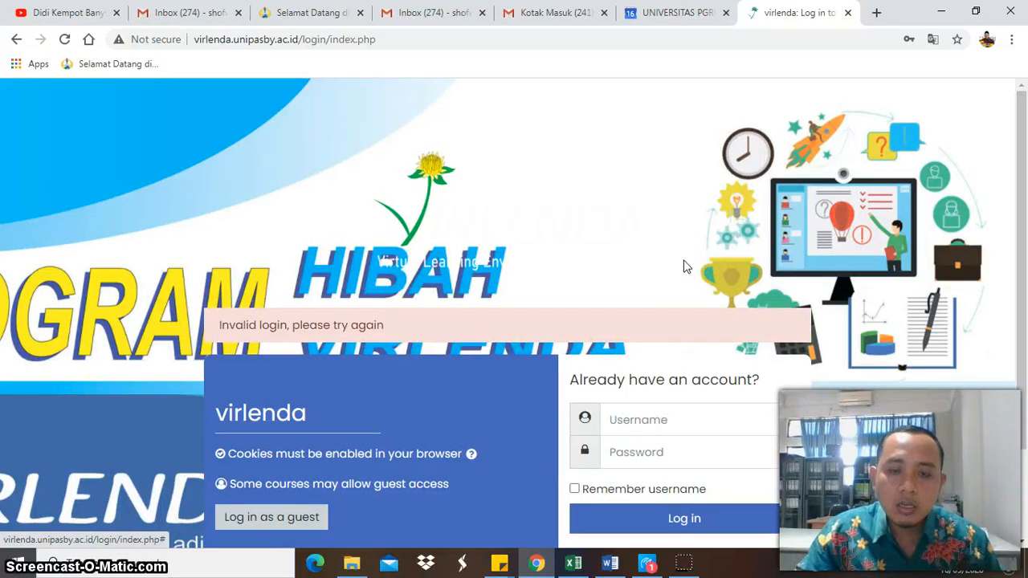
- Retry the login on the VIRLENDA login page by re-entering the student number and the account password
click(673, 418)
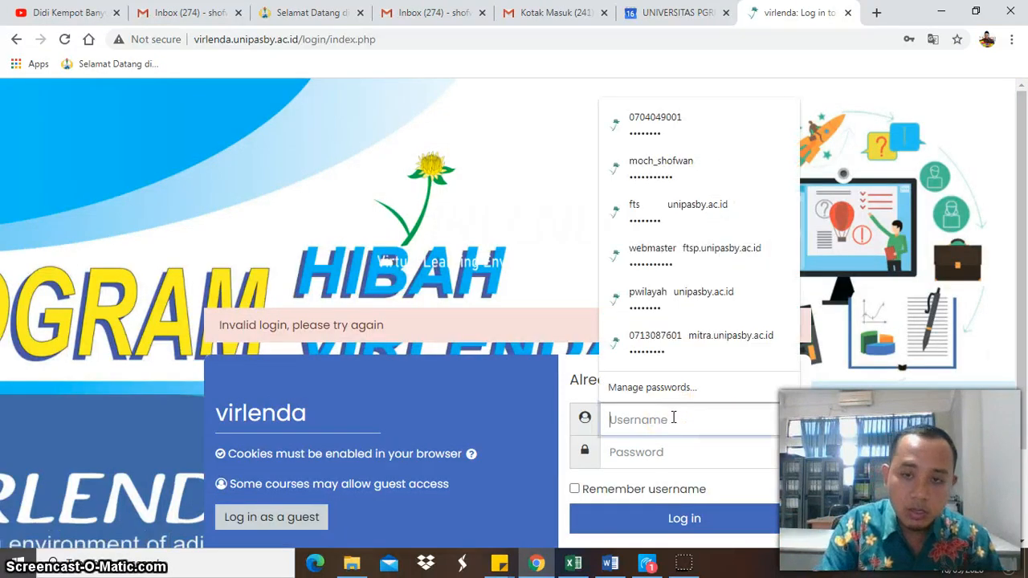
text(183900005)
click(657, 462)
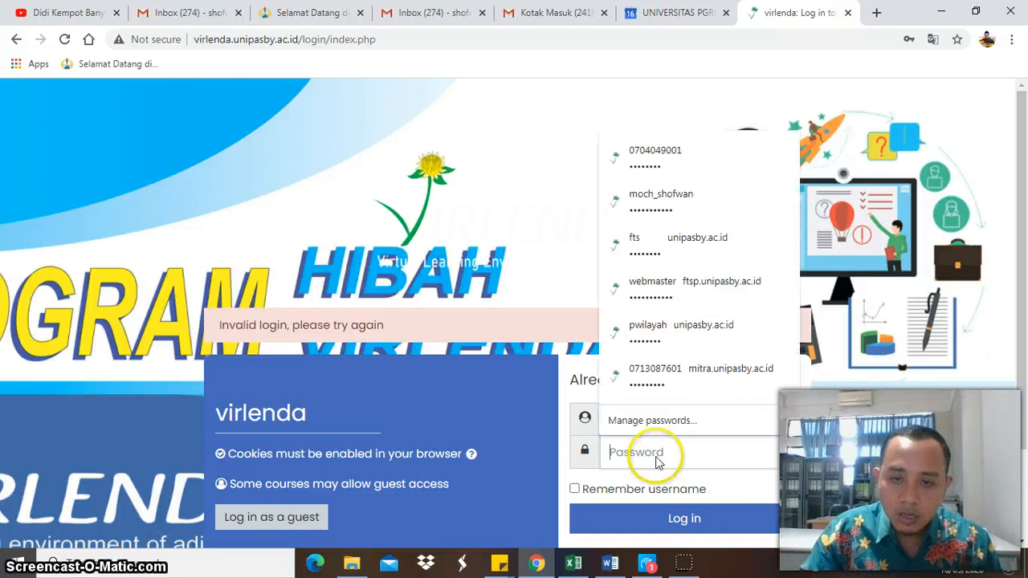
text(•)
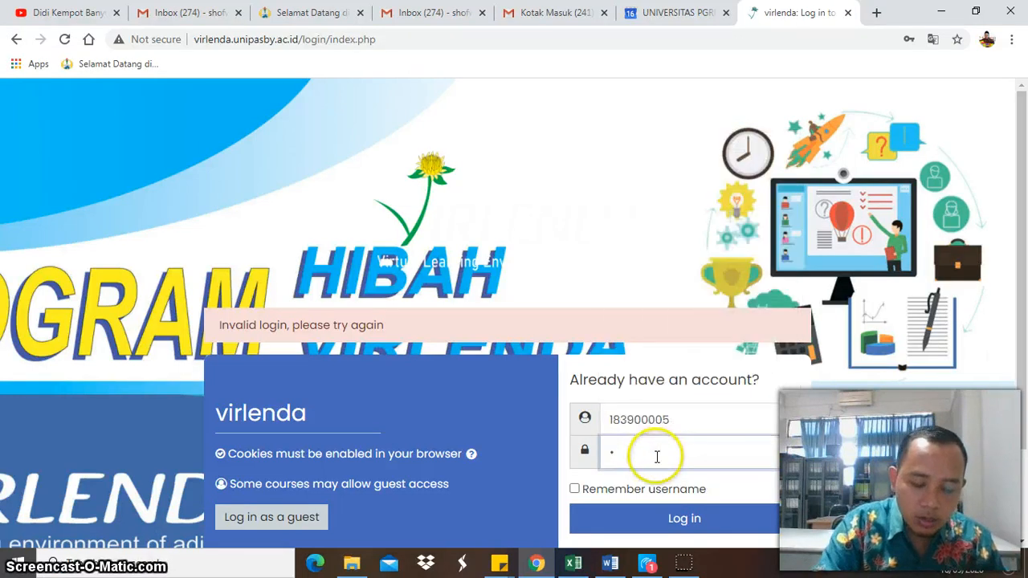
click(677, 518)
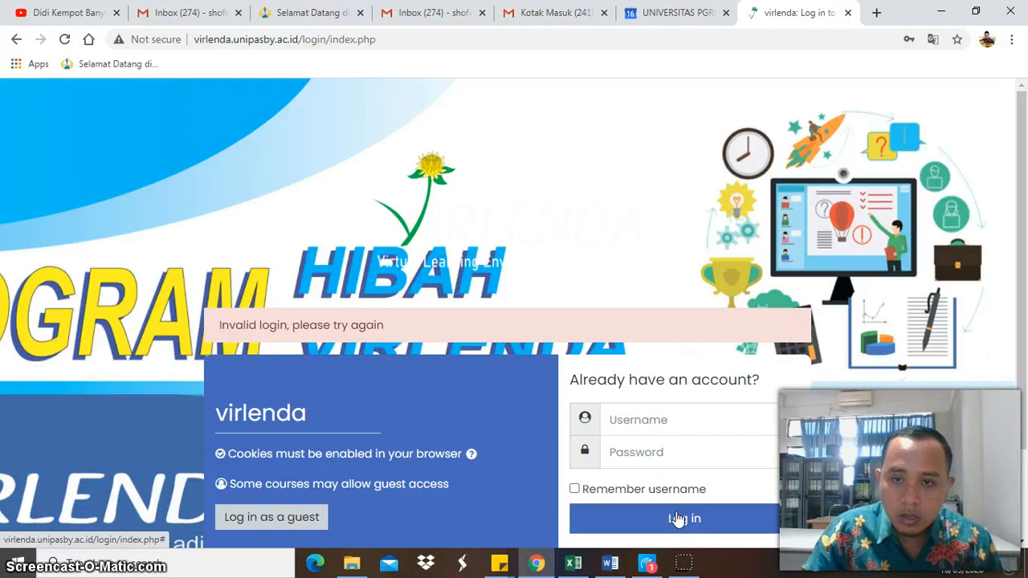
- Switch to the Excel grade template and copy the student number (NIM) from cell A7
click(578, 560)
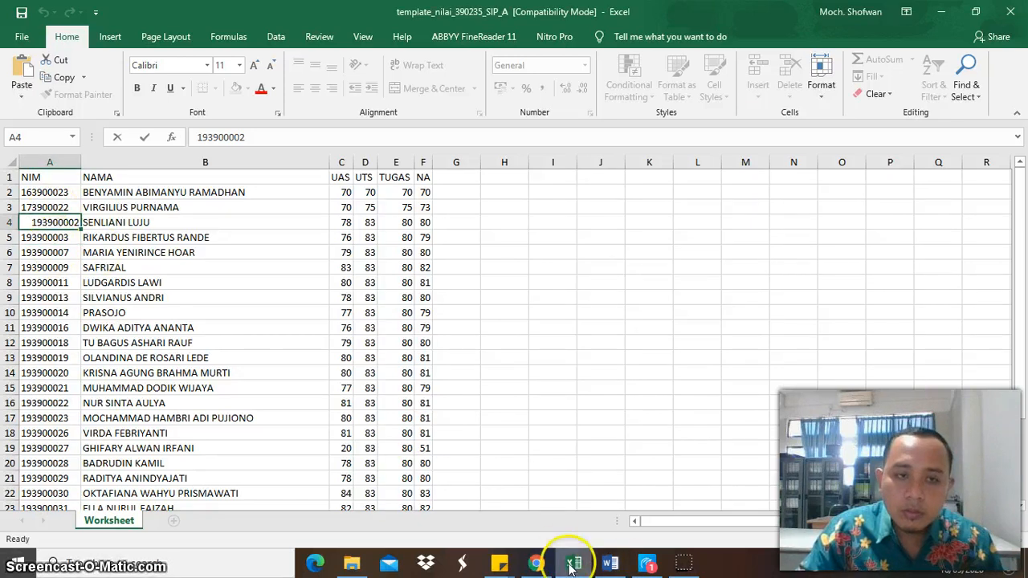
double_click(78, 251)
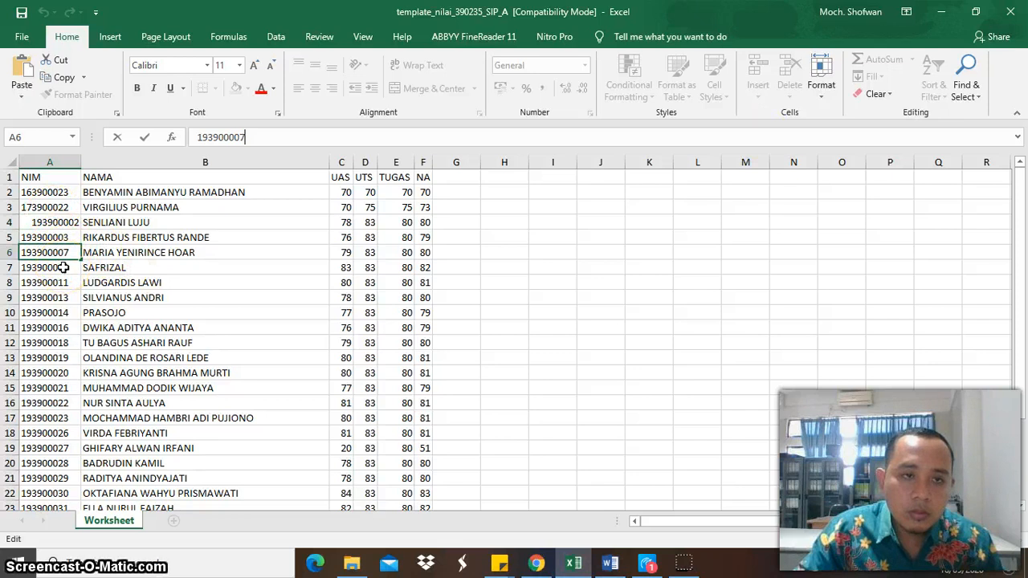
click(64, 267)
drag(245, 136, 165, 133)
key(ctrl+c)
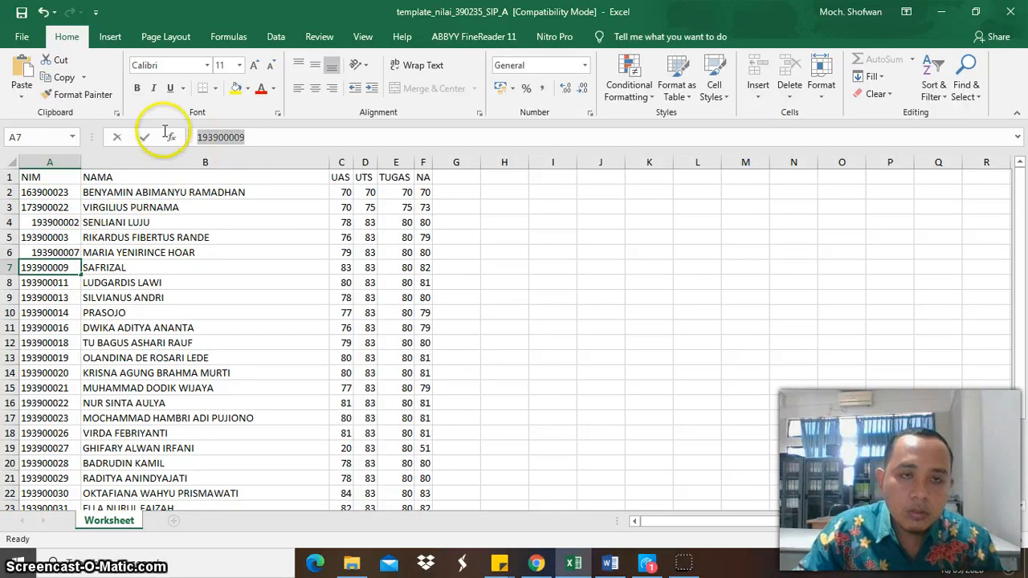
- Return to the browser, log in to VIRLENDA with the copied student number and the account password, and dismiss the save-password prompt
click(536, 563)
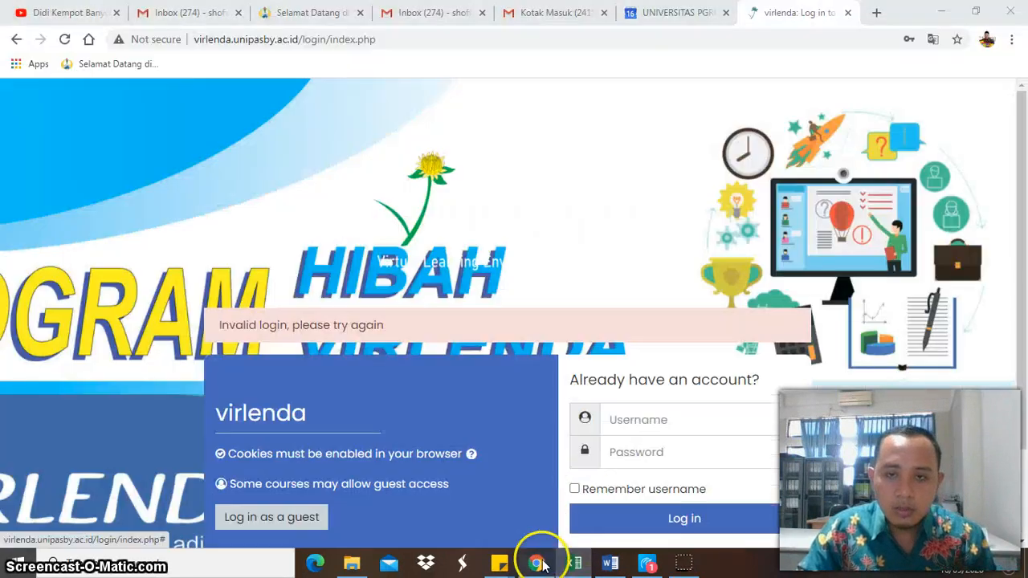
click(682, 419)
key(ctrl+v)
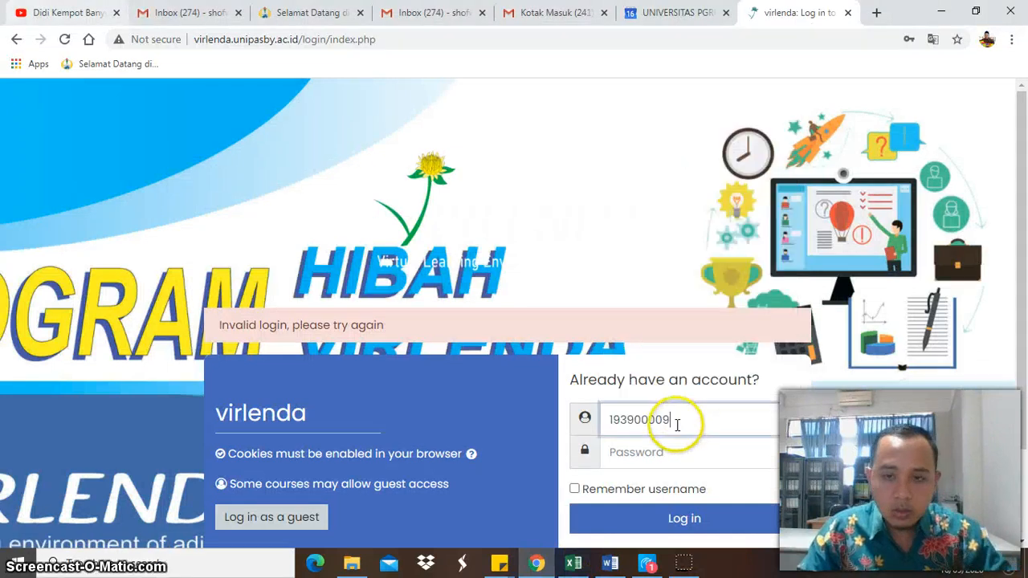
click(673, 455)
text(1)
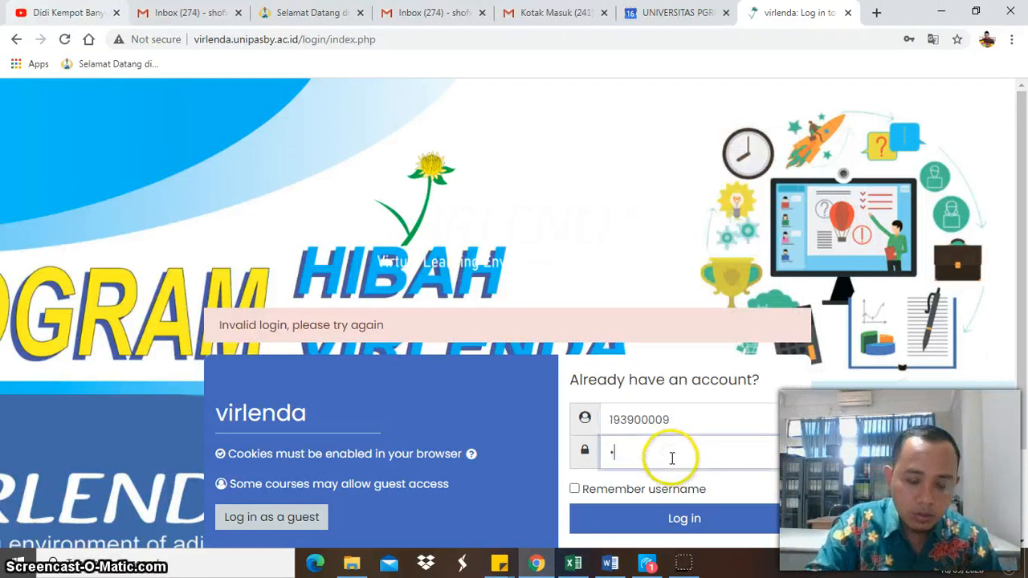
click(675, 516)
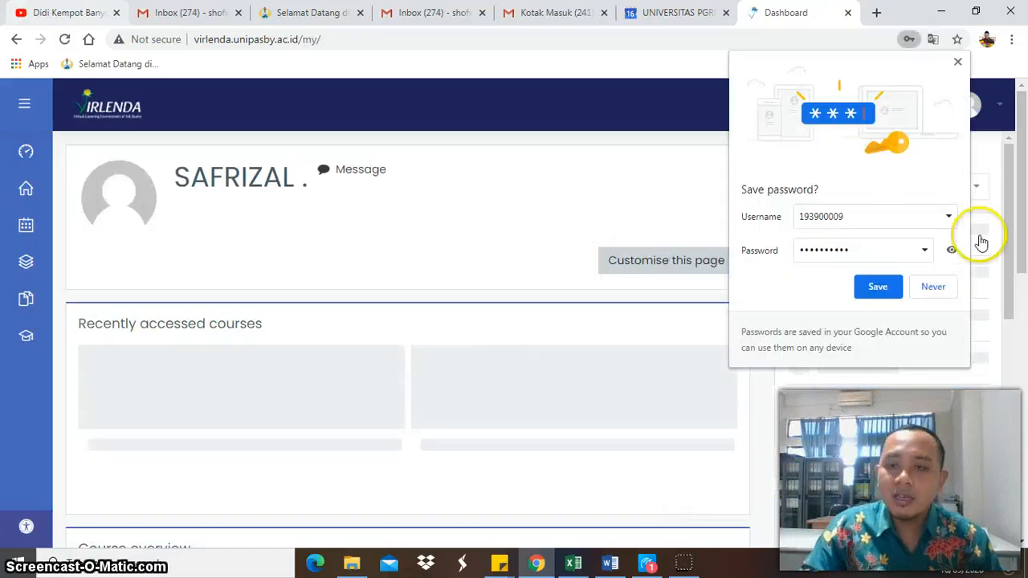
click(957, 62)
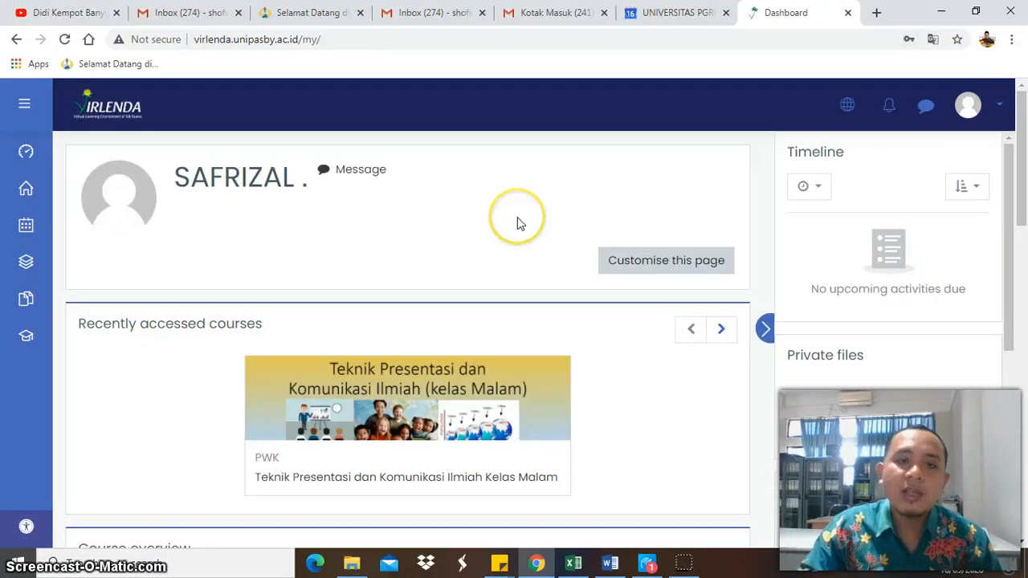
- Look over the student dashboard, go to the site home and search the courses for "mitigasi bencana"
scroll(519, 223, down, 1)
scroll(518, 222, up, 1)
scroll(518, 224, down, 2)
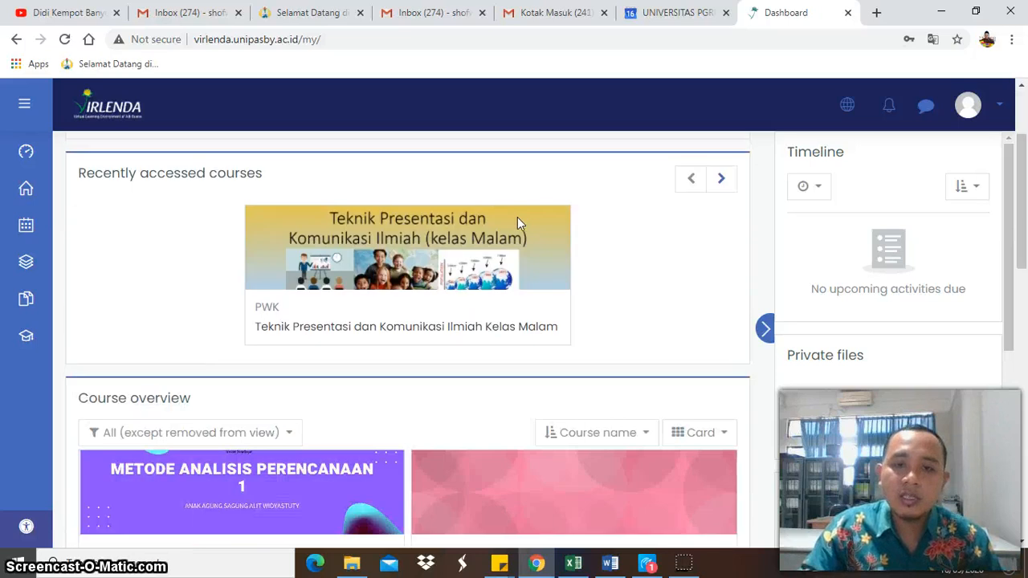
scroll(548, 256, down, 2)
scroll(548, 255, up, 3)
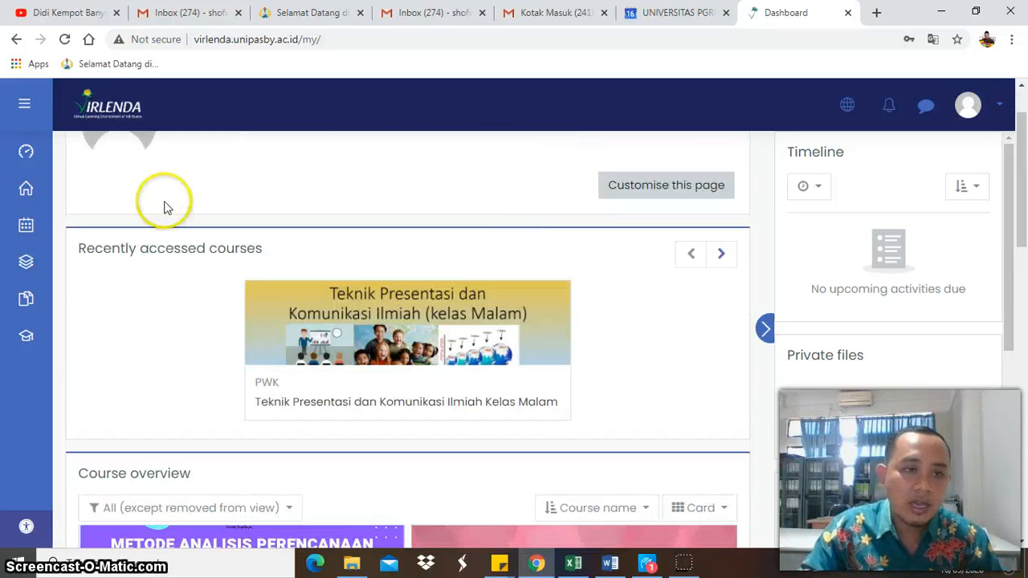
click(24, 186)
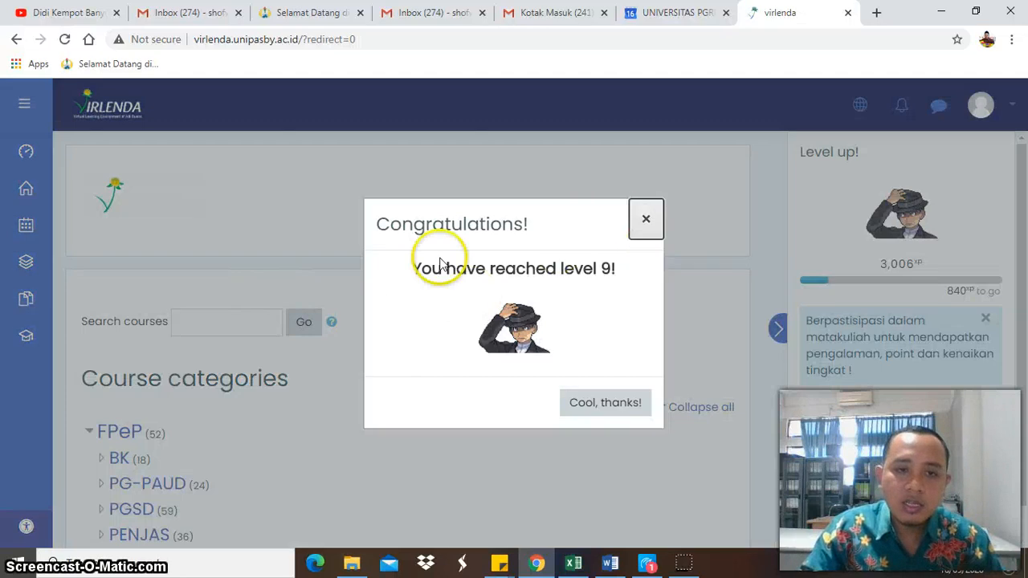
click(259, 321)
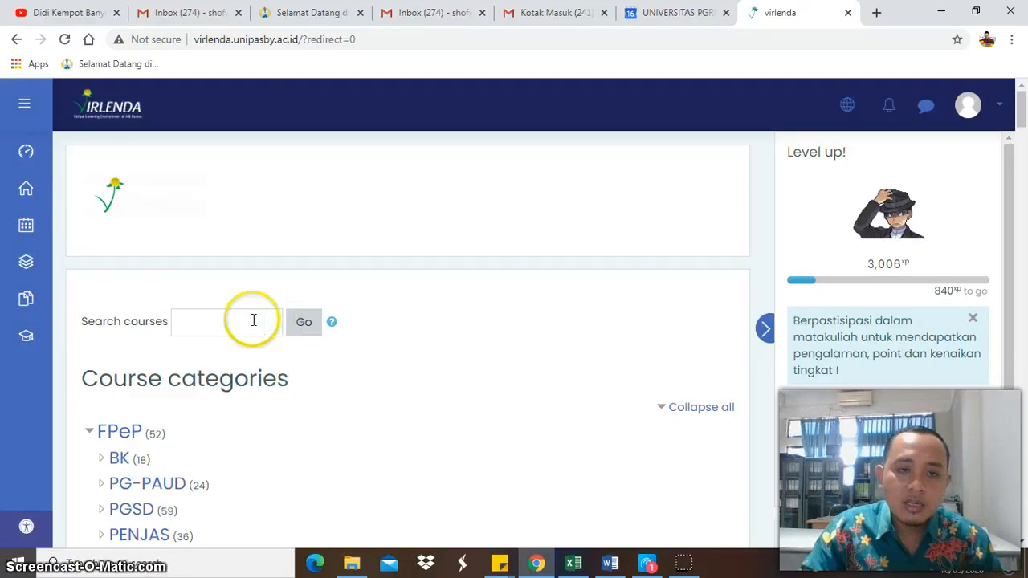
click(253, 320)
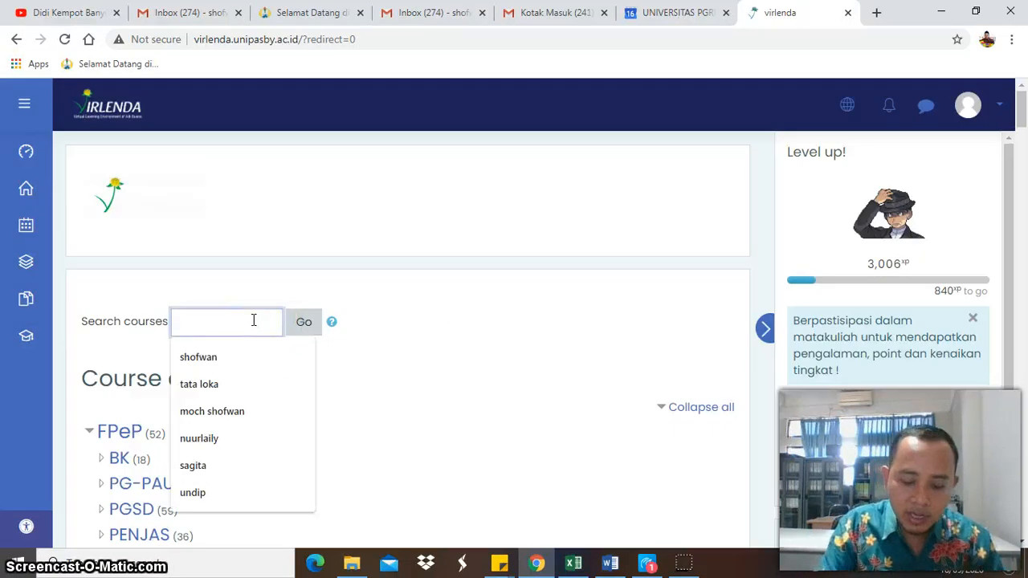
text(mitigasi)
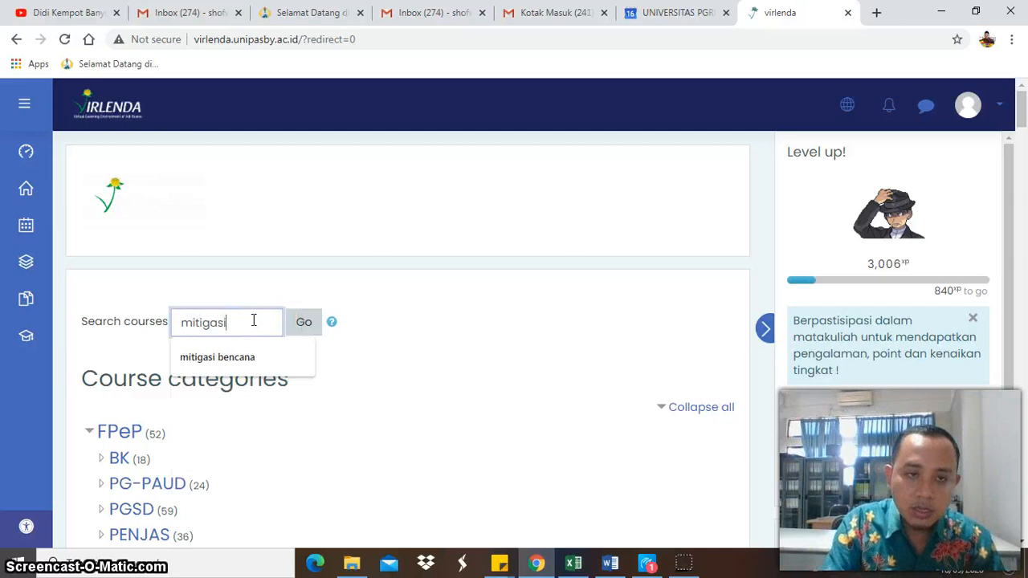
text( bencana)
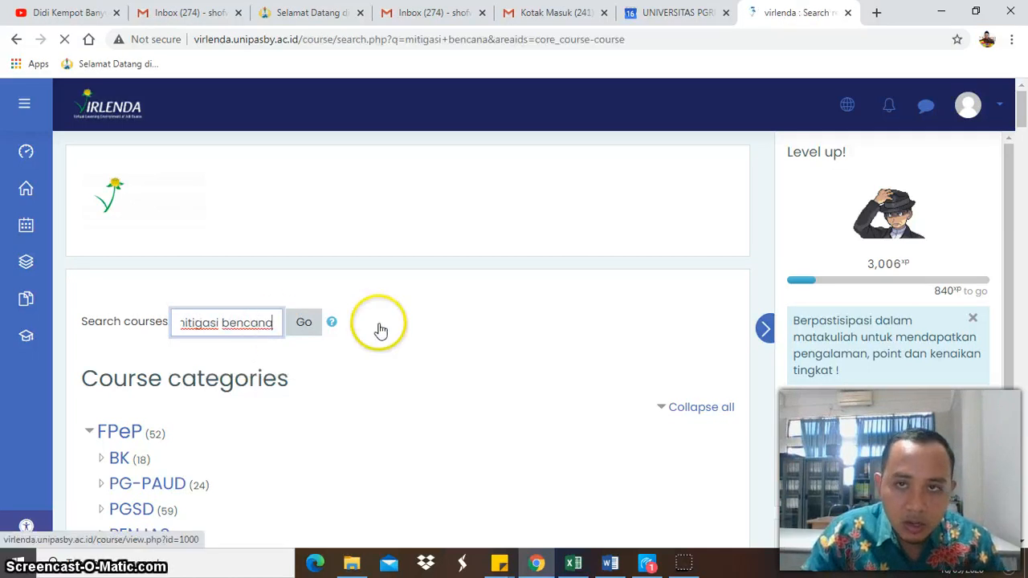
- Access the Mitigasi Bencana (B) course from the search results
scroll(406, 338, down, 1)
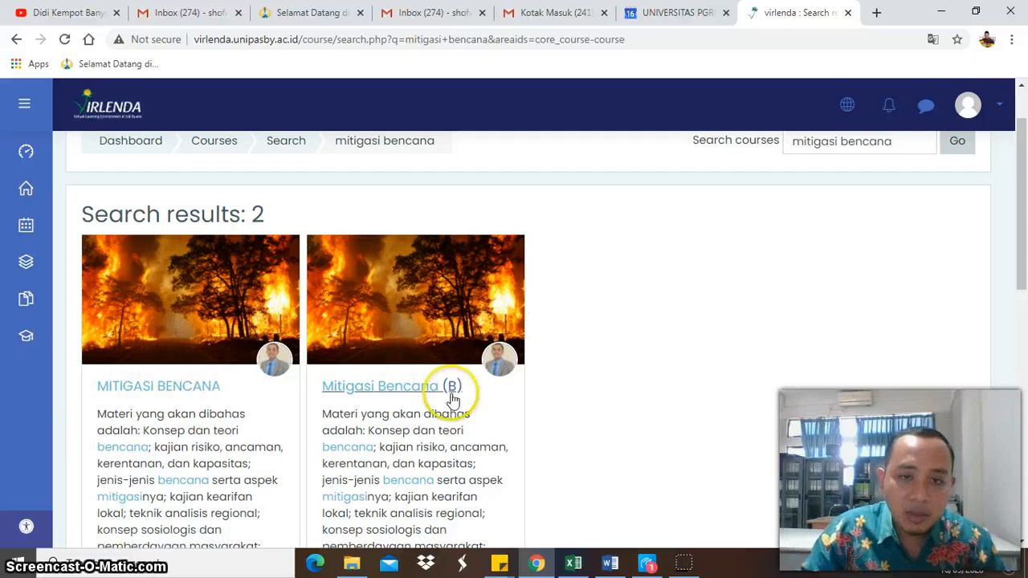
scroll(449, 414, down, 2)
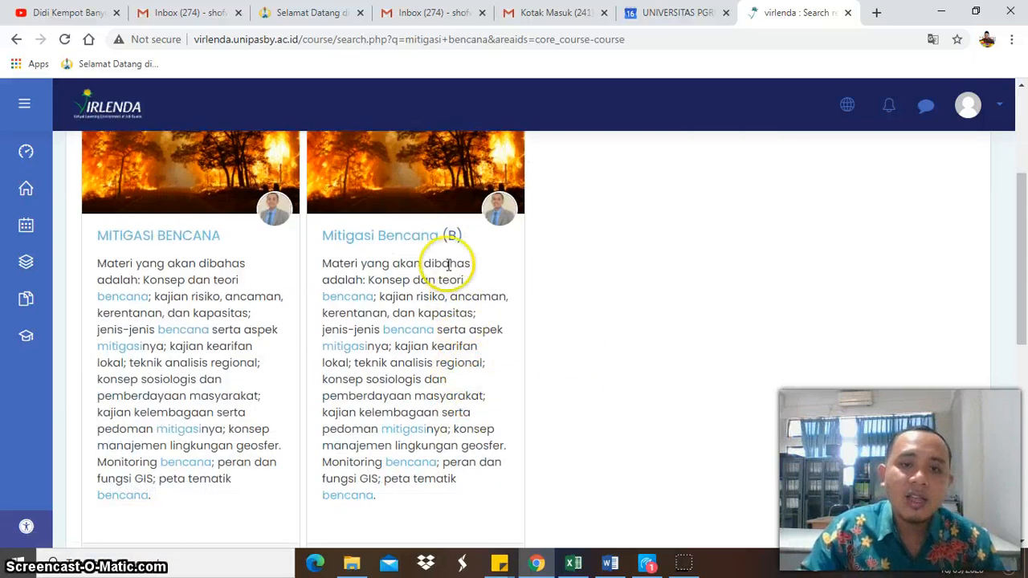
scroll(460, 384, down, 3)
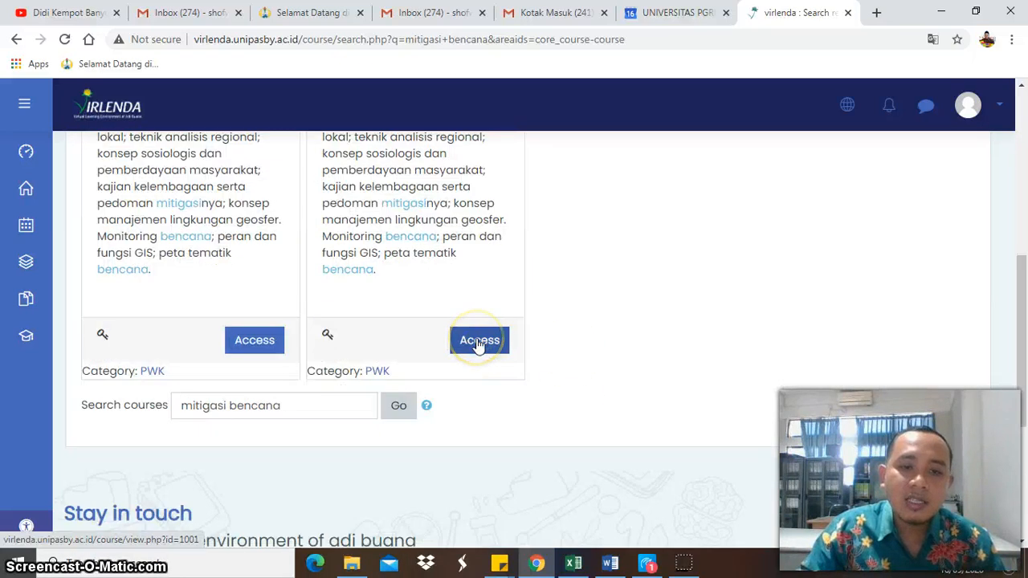
click(479, 341)
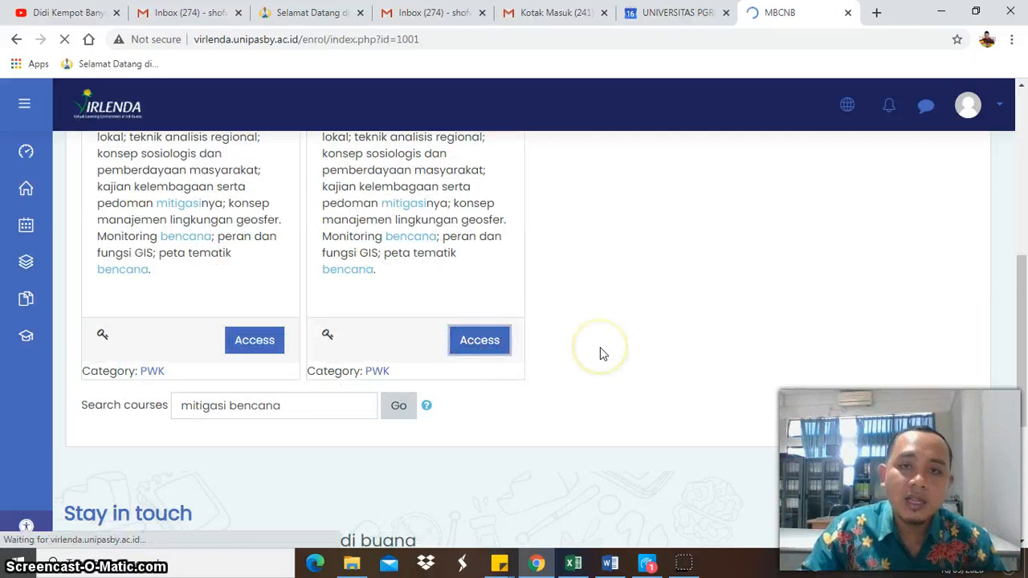
- Enrol in Mitigasi Bencana (B) with the enrolment key and dismiss the password-update and data preference prompts
scroll(600, 351, down, 1)
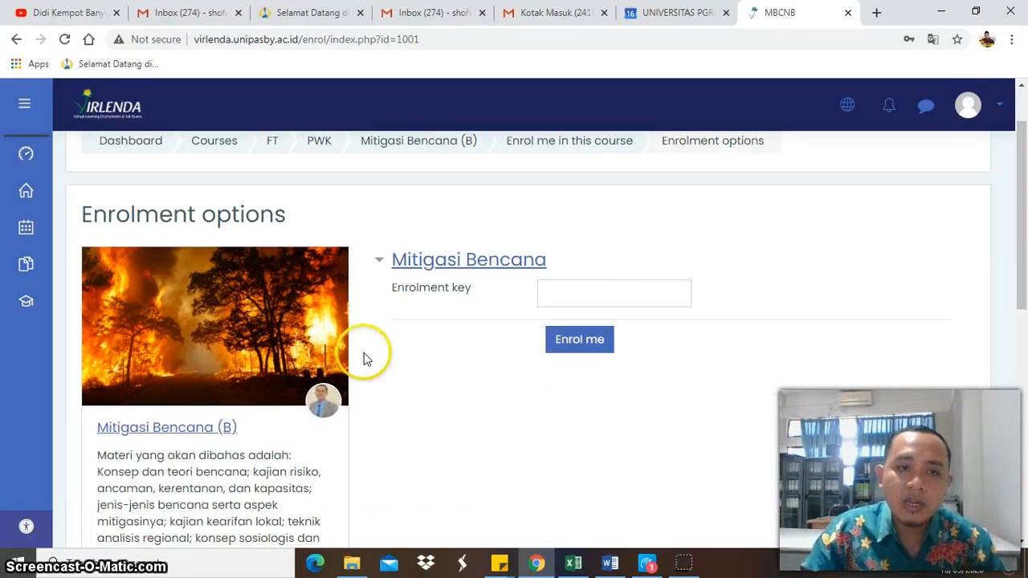
click(581, 298)
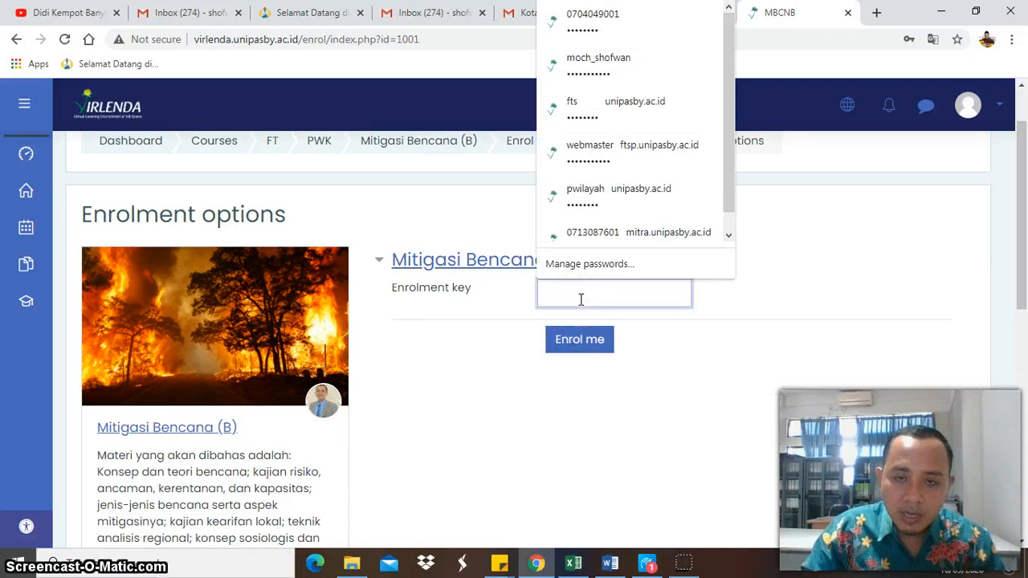
text(m)
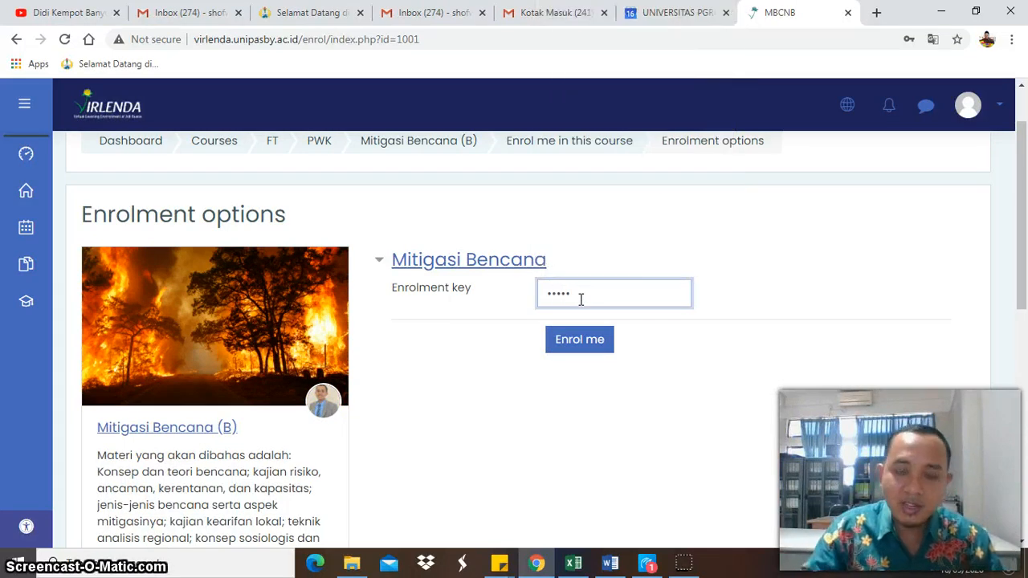
click(582, 340)
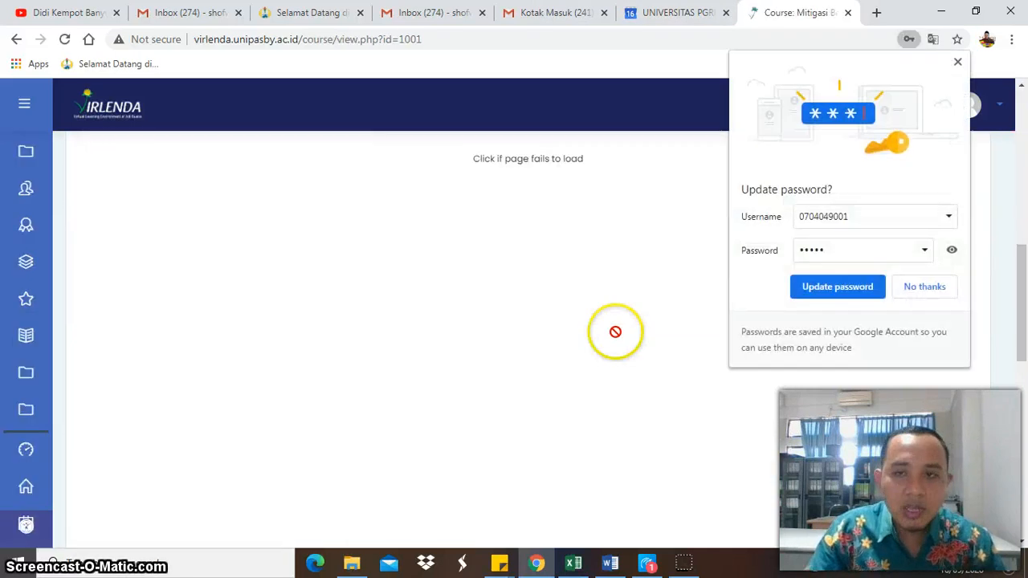
click(957, 62)
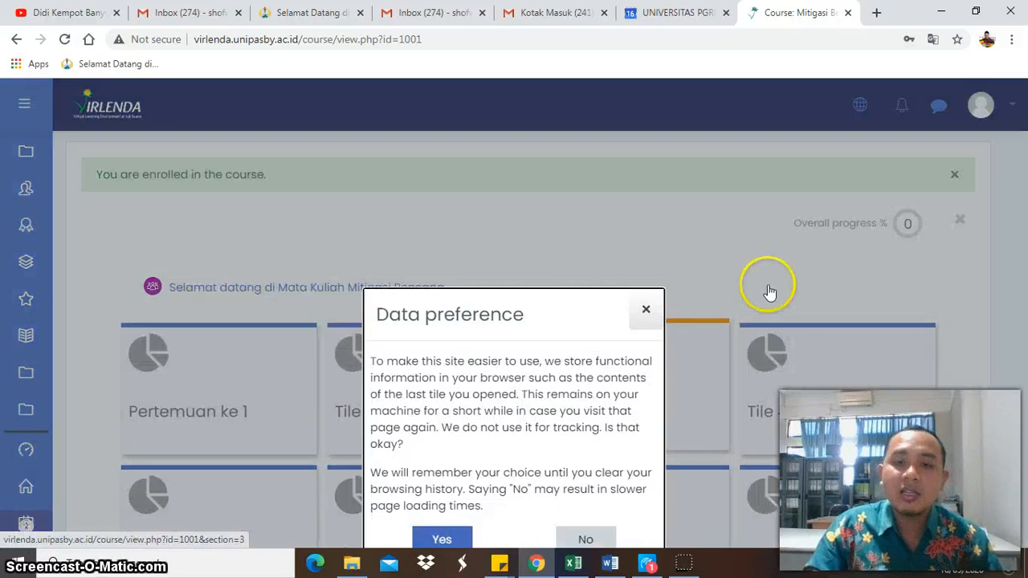
click(650, 308)
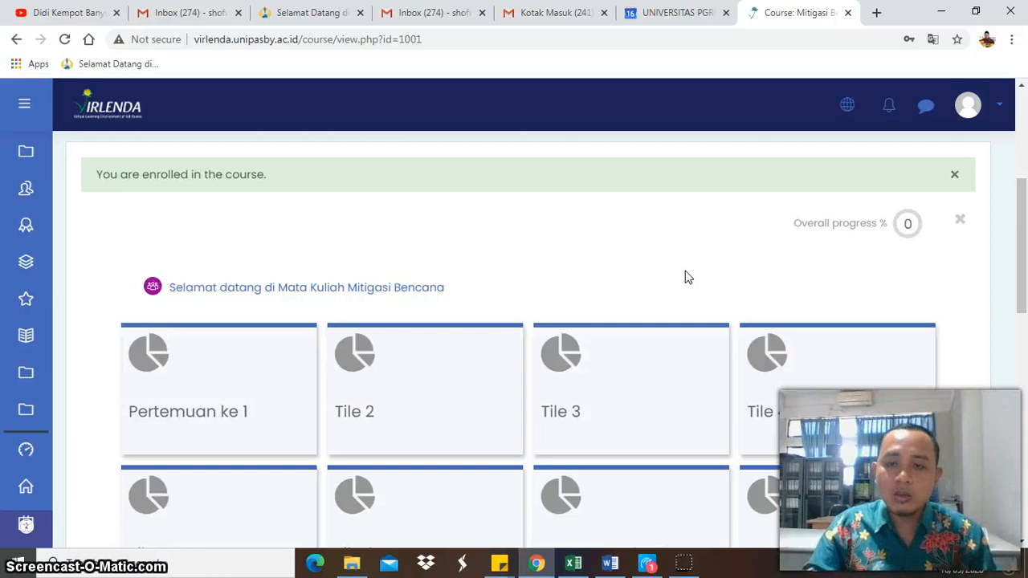
- Look through the course tiles as a student, view the Pertemuan ke 1 content and close it
scroll(685, 277, down, 1)
scroll(684, 292, down, 2)
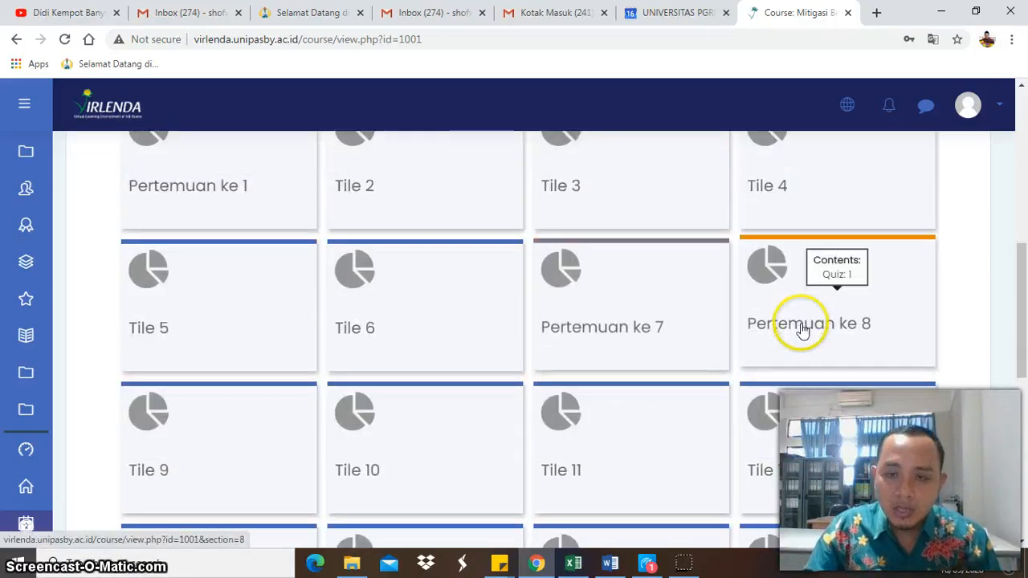
scroll(795, 327, up, 2)
click(287, 325)
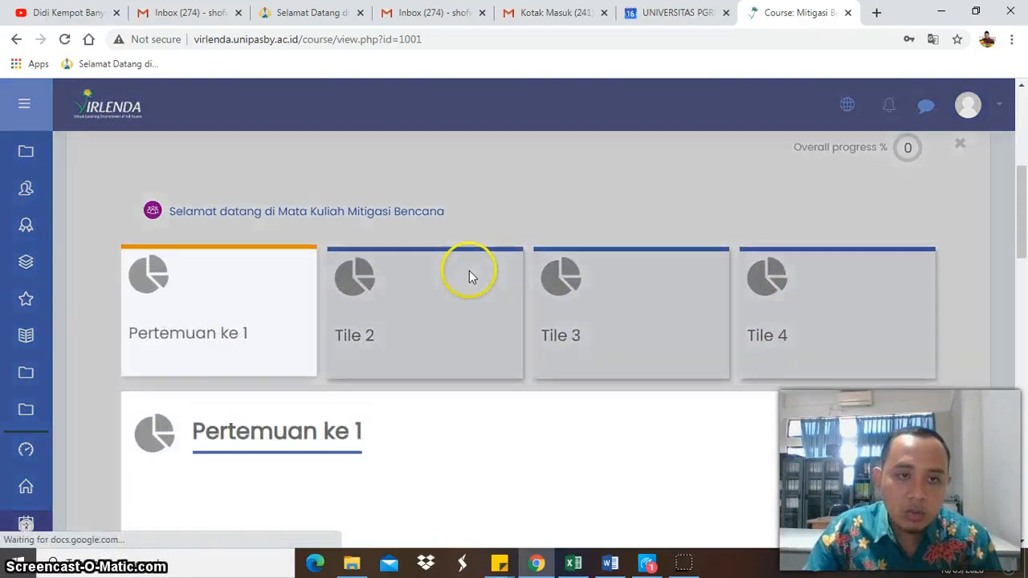
scroll(425, 225, up, 3)
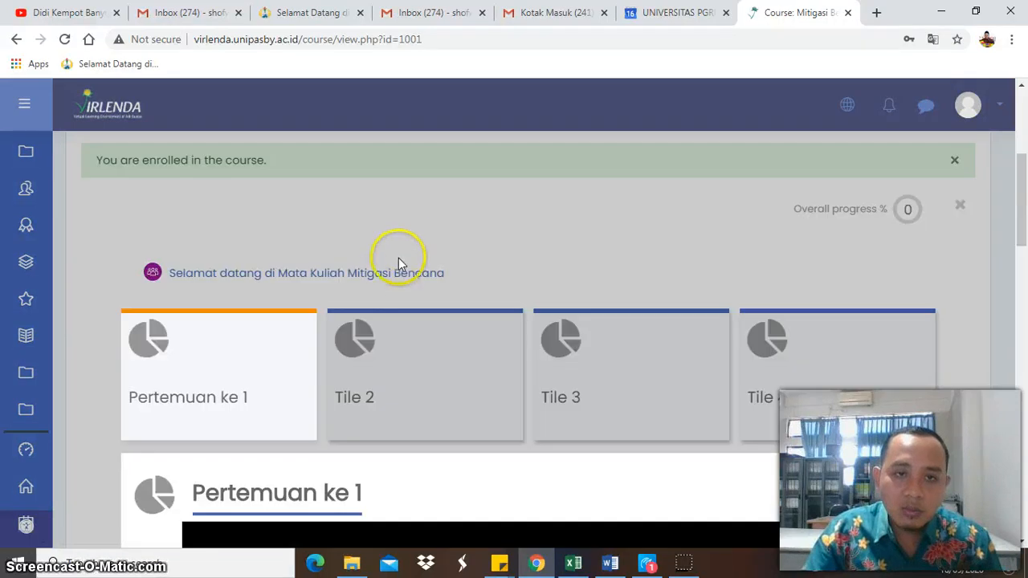
click(399, 277)
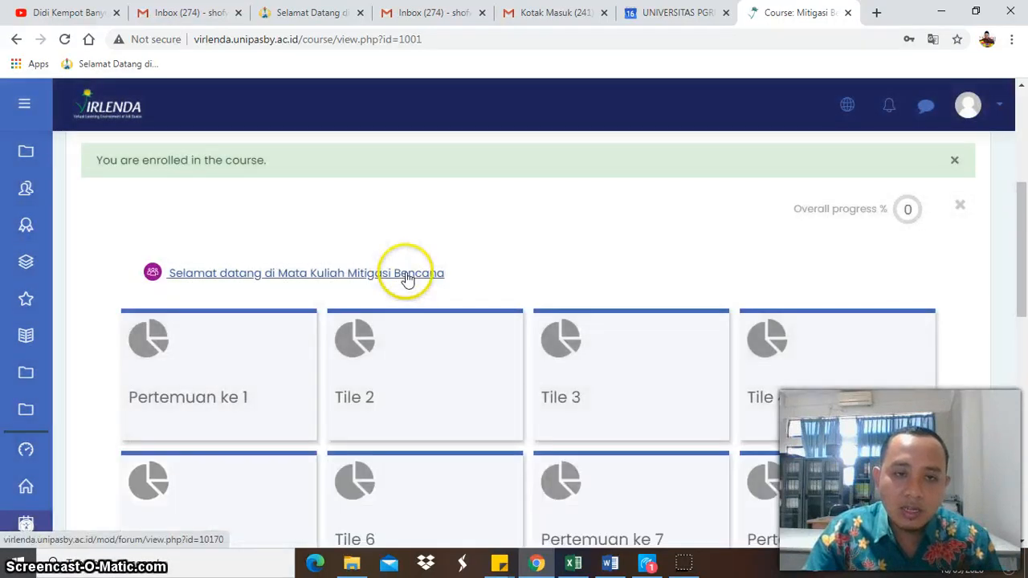
- Open the "Selamat datang di Mata Kuliah Mitigasi Bencana" forum and review its RPS and Instrumen links
click(407, 277)
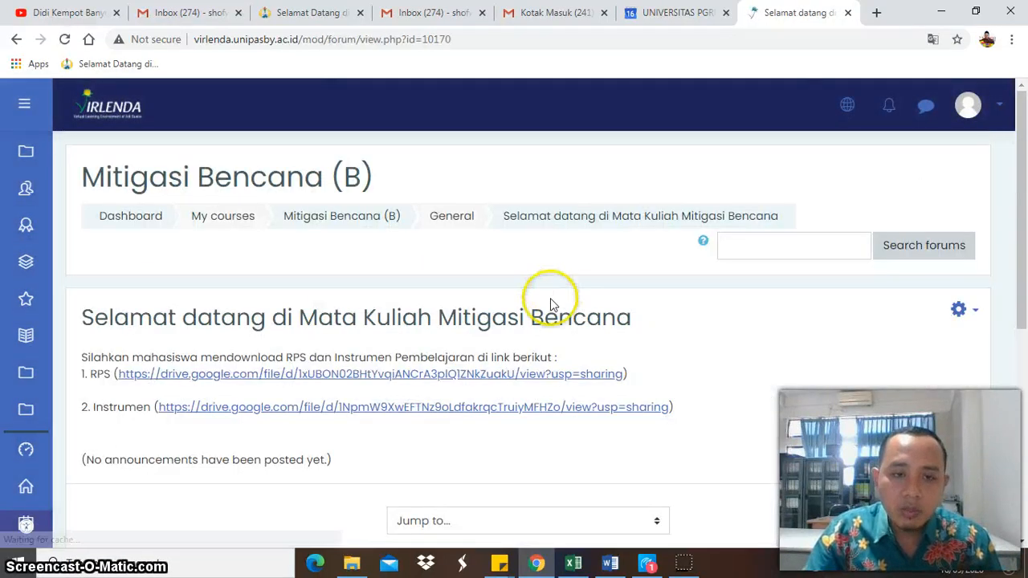
scroll(538, 309, down, 2)
scroll(522, 314, up, 2)
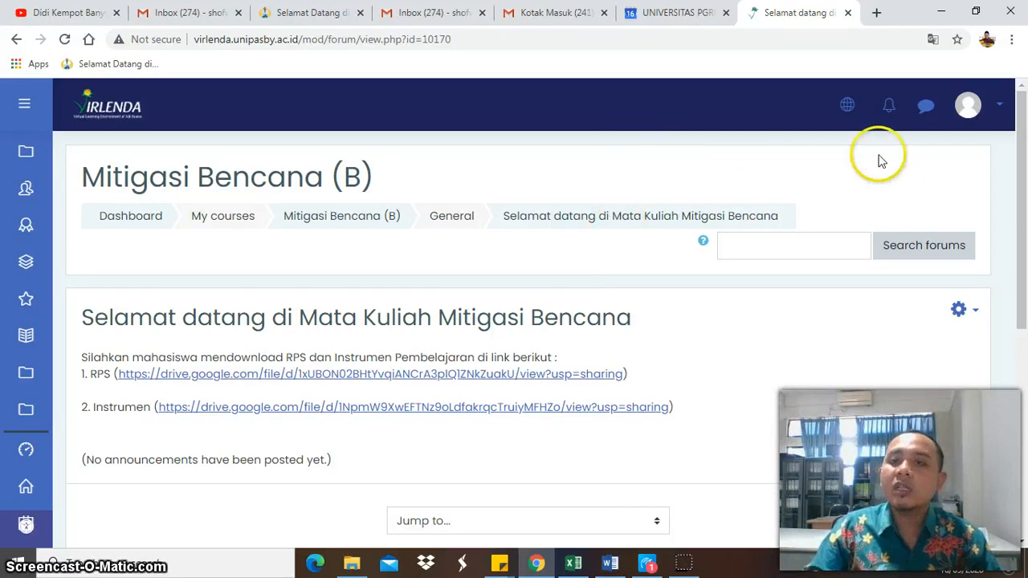
- Log out of the student account
click(1001, 107)
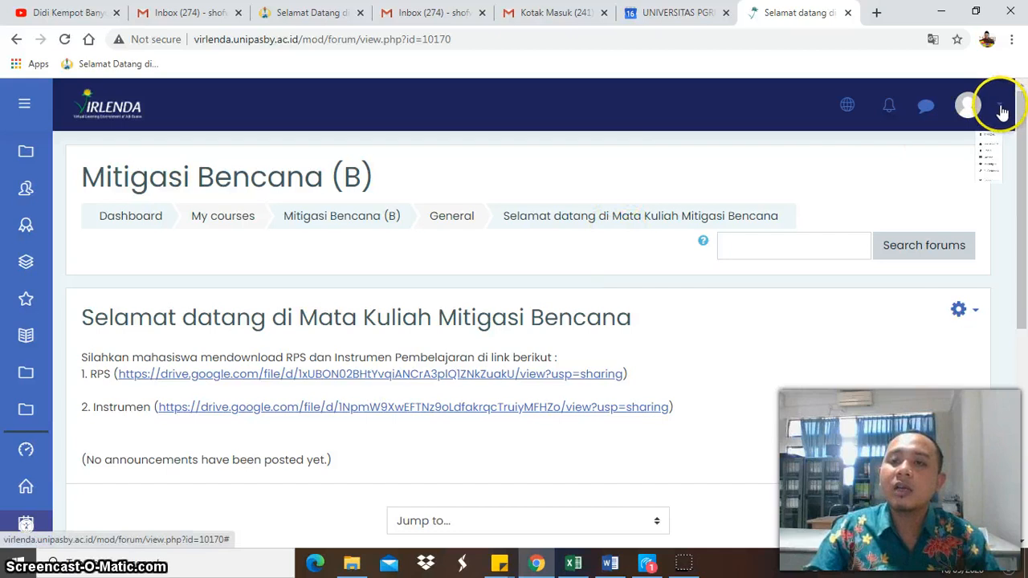
click(940, 354)
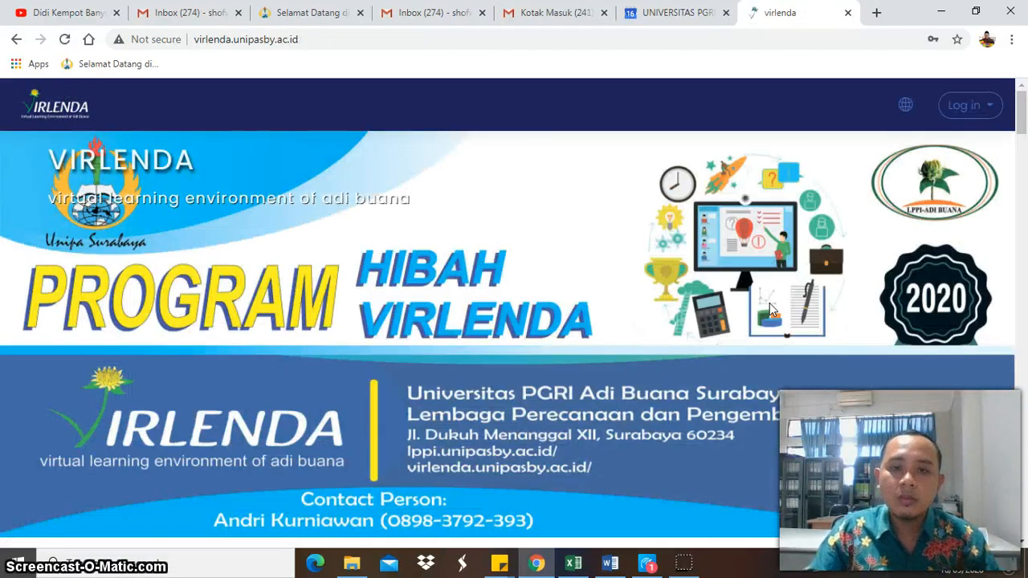
click(684, 565)
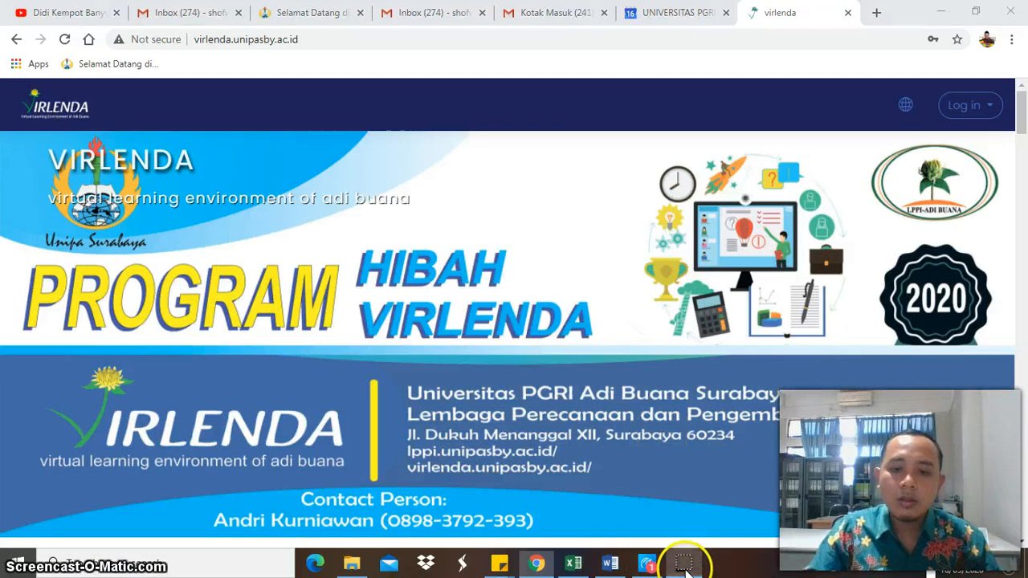